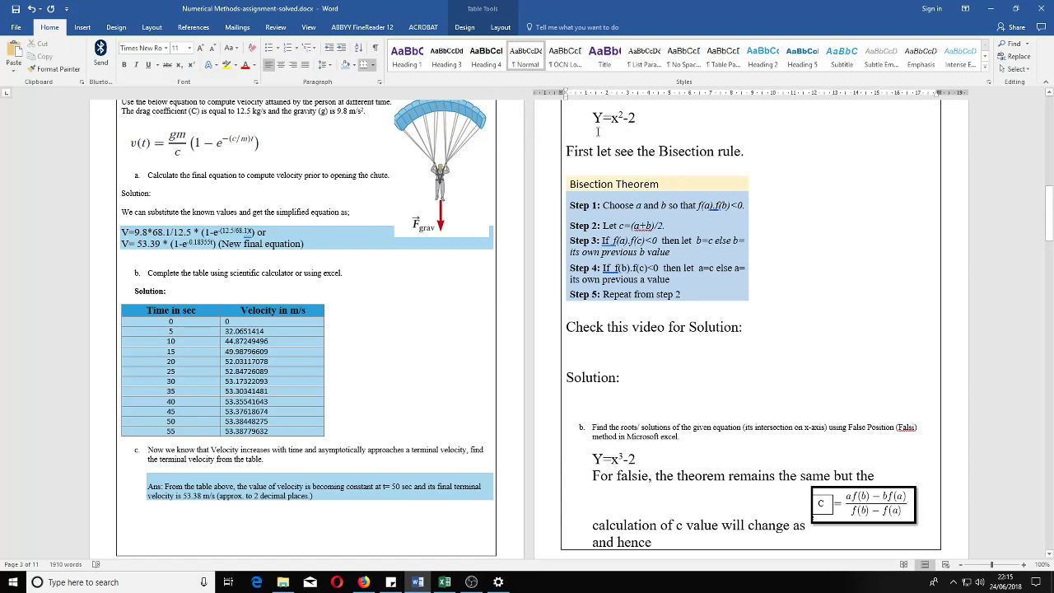
# Switch to the Excel workbook, shade the range M2:P17 light orange and widen column M
pyautogui.scroll(1, 598, 135)
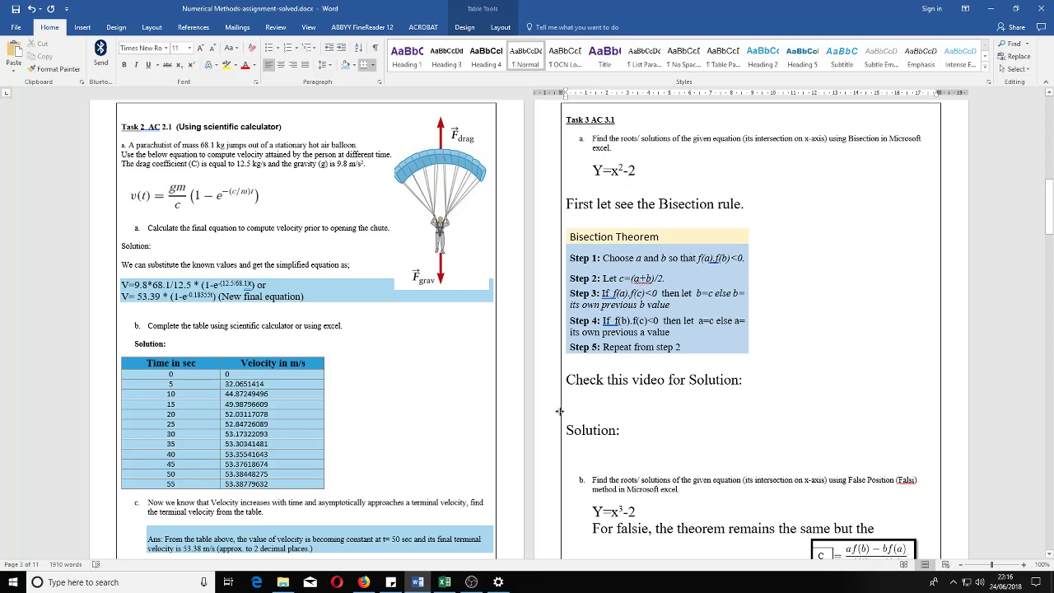
pyautogui.click(445, 582)
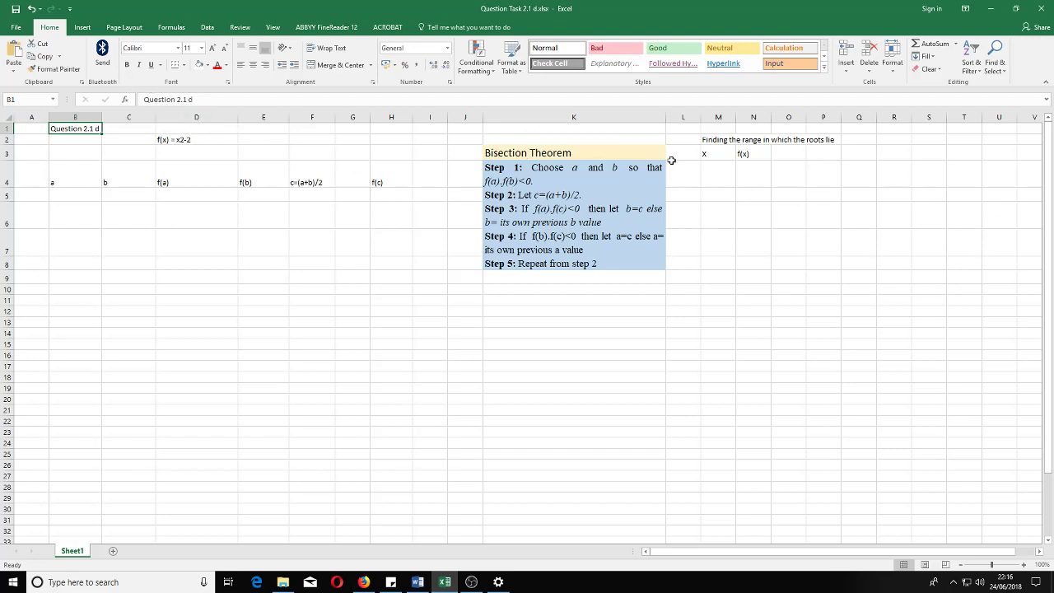
pyautogui.moveTo(707, 138); pyautogui.dragTo(830, 370)
pyautogui.click(206, 65)
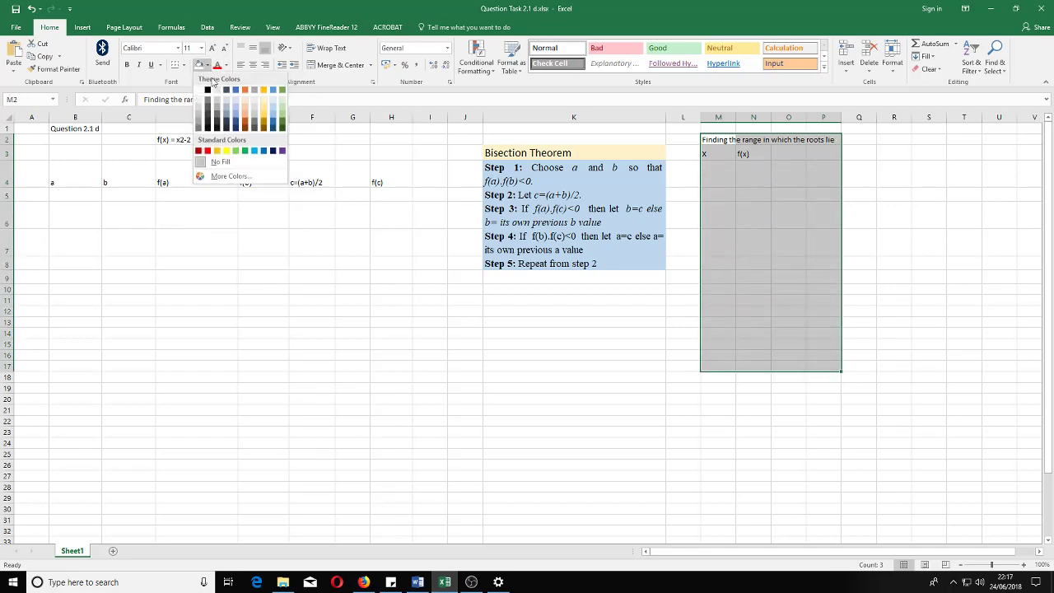
pyautogui.click(245, 105)
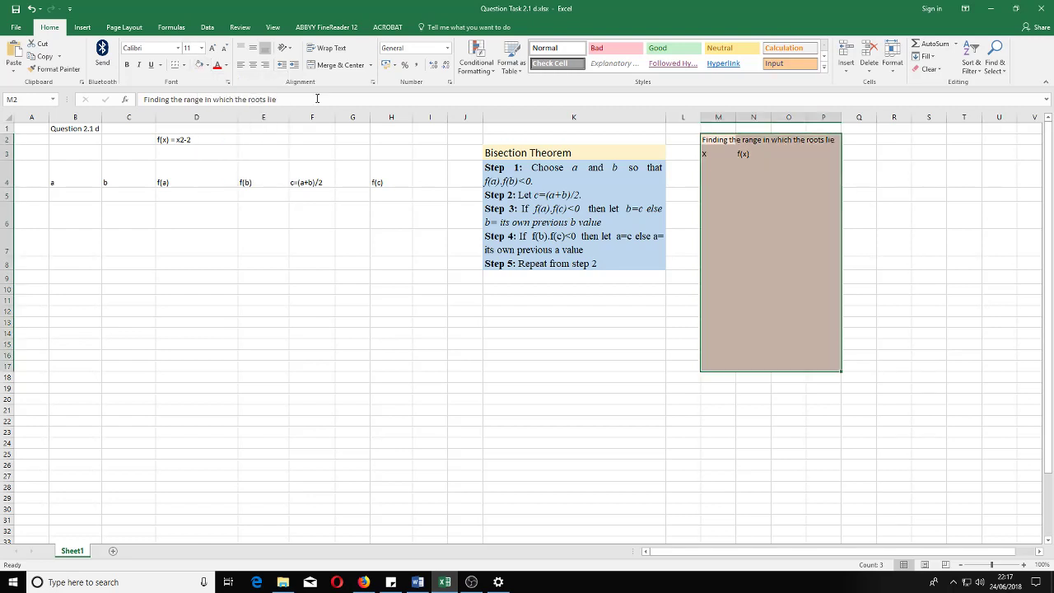
pyautogui.click(739, 176)
pyautogui.moveTo(736, 117); pyautogui.dragTo(786, 119)
# Enter -5 and -4 in M4 and M5 under X and extend the series down to 7 in M16
pyautogui.click(725, 167)
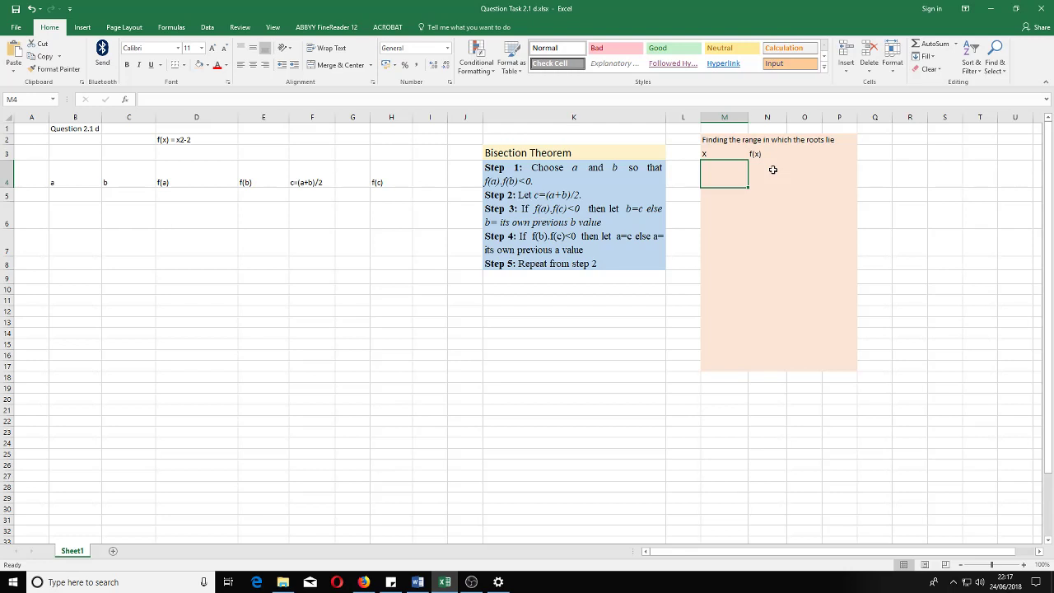
pyautogui.write('-5')
pyautogui.click(722, 196)
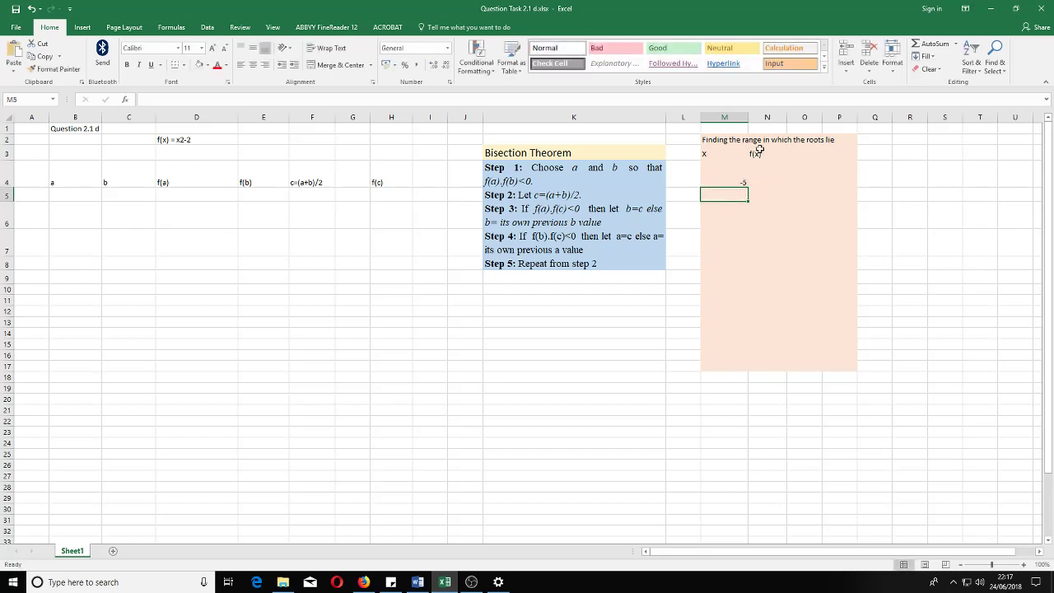
pyautogui.write('-4')
pyautogui.click(746, 210)
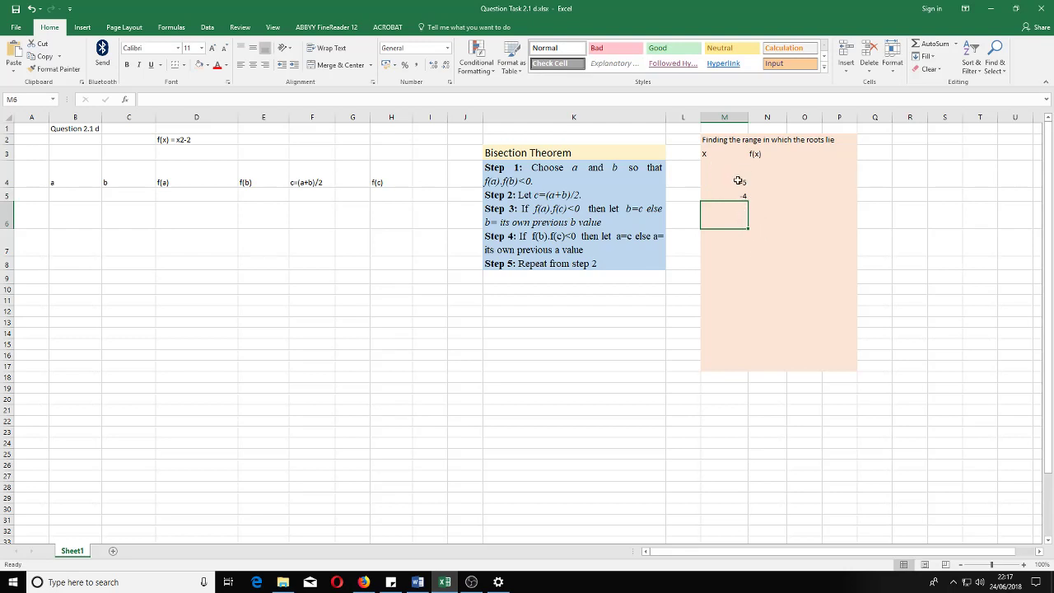
pyautogui.click(737, 168)
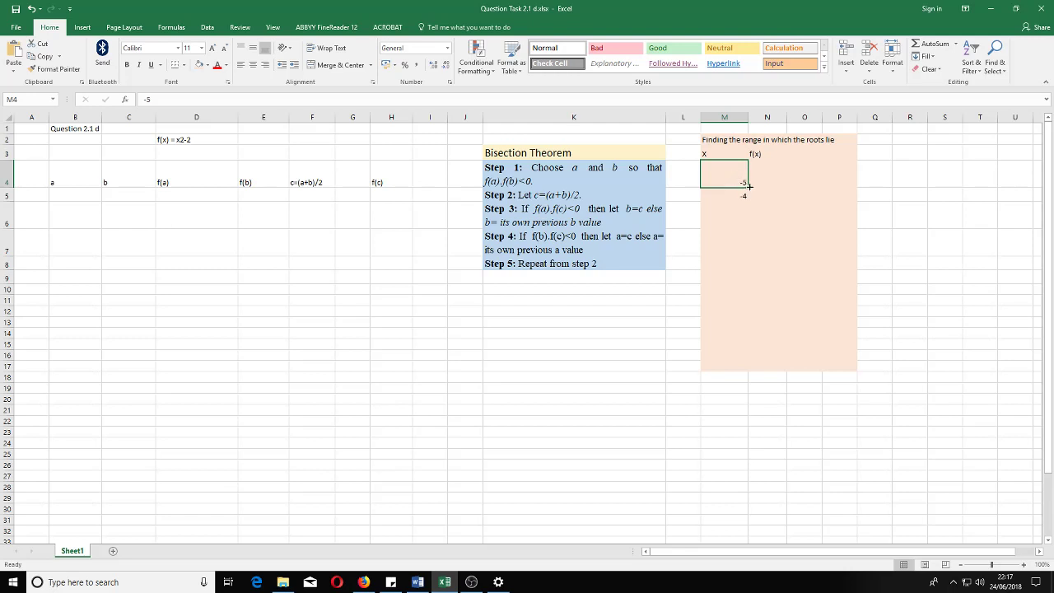
pyautogui.moveTo(747, 186)
pyautogui.mouseDown()
pyautogui.moveTo(714, 211)
pyautogui.moveTo(747, 178)
pyautogui.moveTo(748, 223)
pyautogui.moveTo(736, 172)
pyautogui.moveTo(734, 196)
pyautogui.mouseUp()
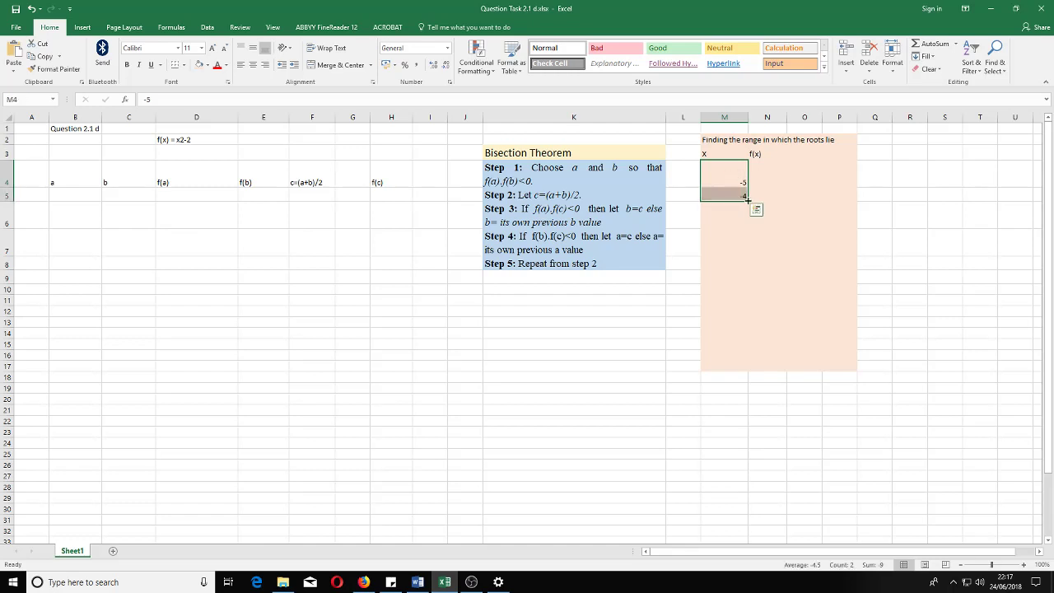
pyautogui.moveTo(748, 201); pyautogui.dragTo(754, 352)
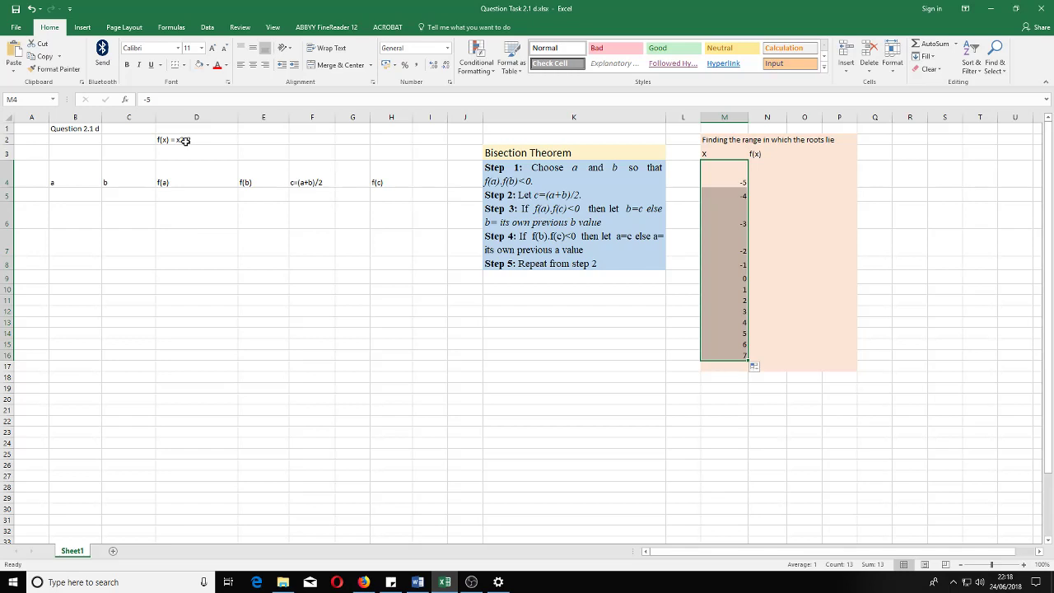
# Enter the formula =M4*M4-2 in N4 under f(x) and fill it down to N16
pyautogui.click(766, 181)
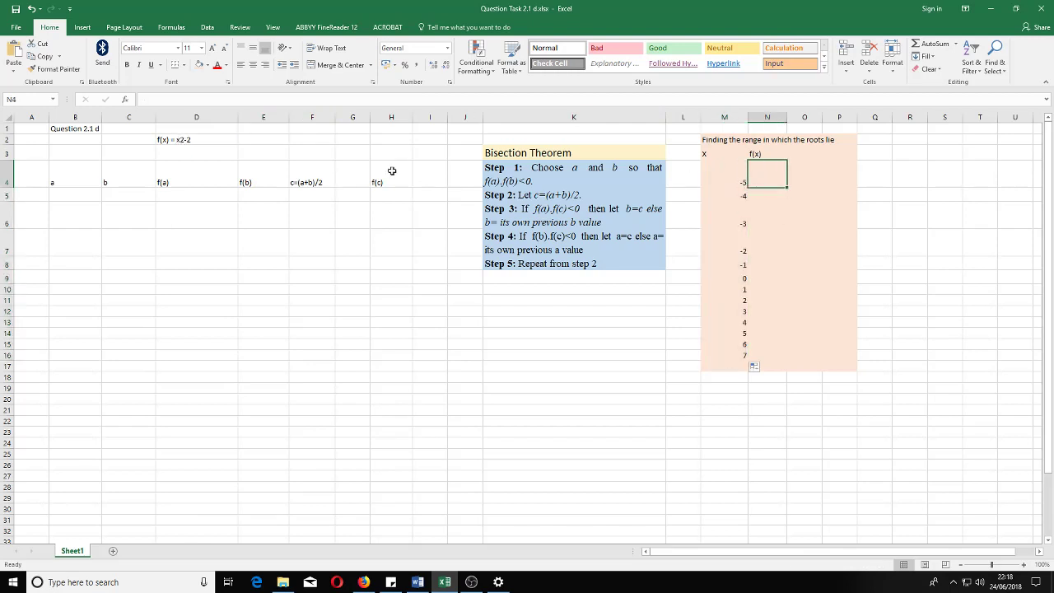
pyautogui.click(146, 101)
pyautogui.write('=')
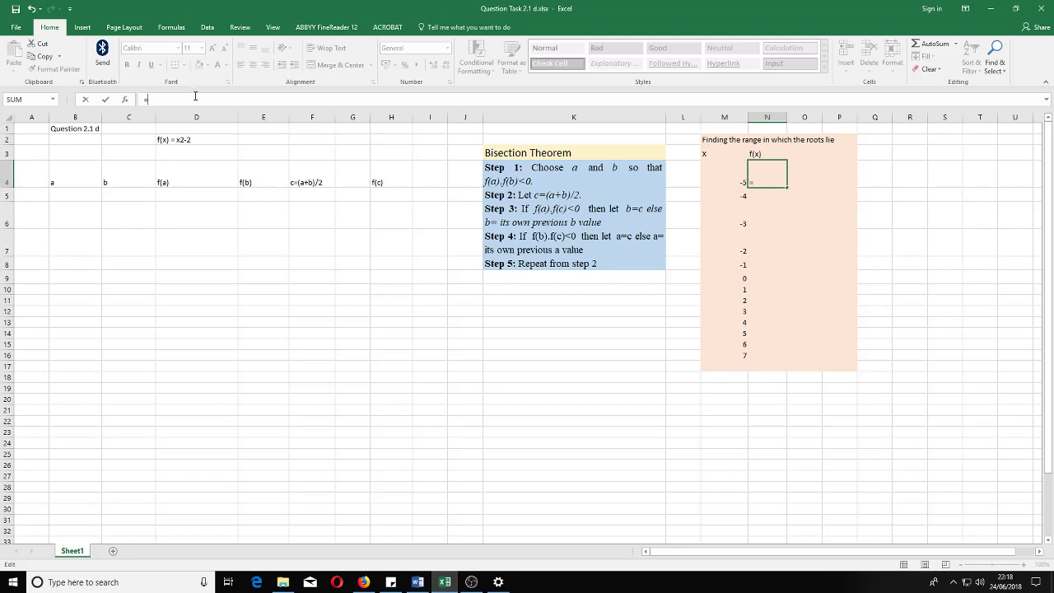
pyautogui.click(741, 181)
pyautogui.write('*')
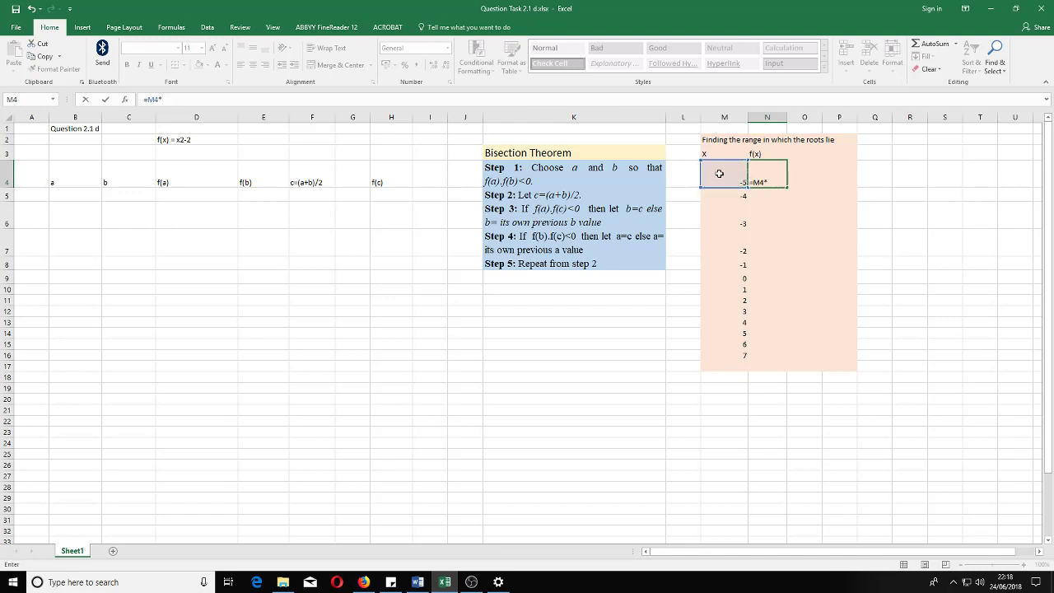
pyautogui.click(721, 172)
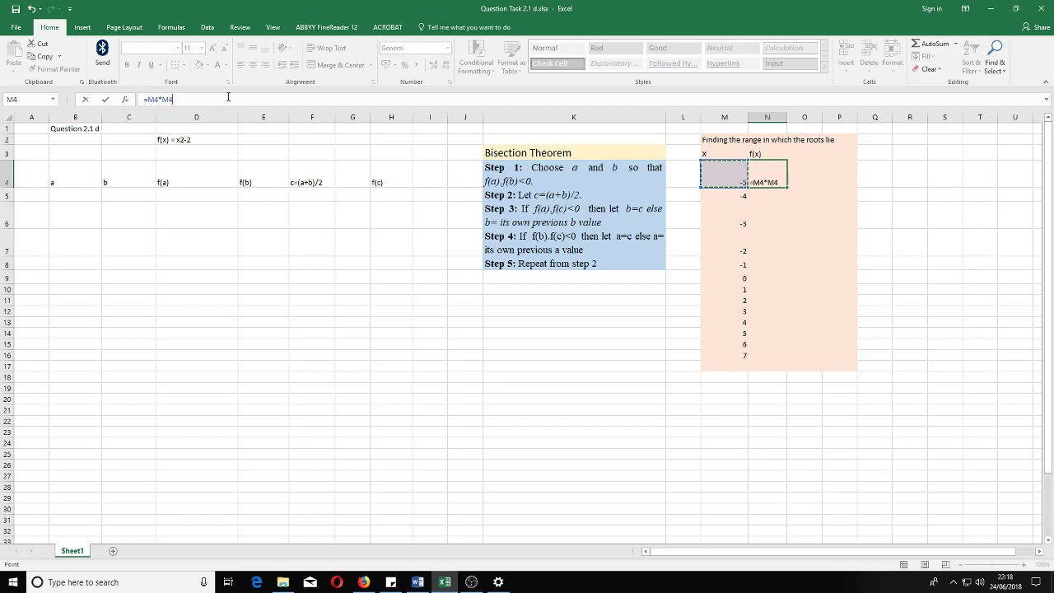
pyautogui.write('-2')
pyautogui.hotkey('ctrl', 'Return')
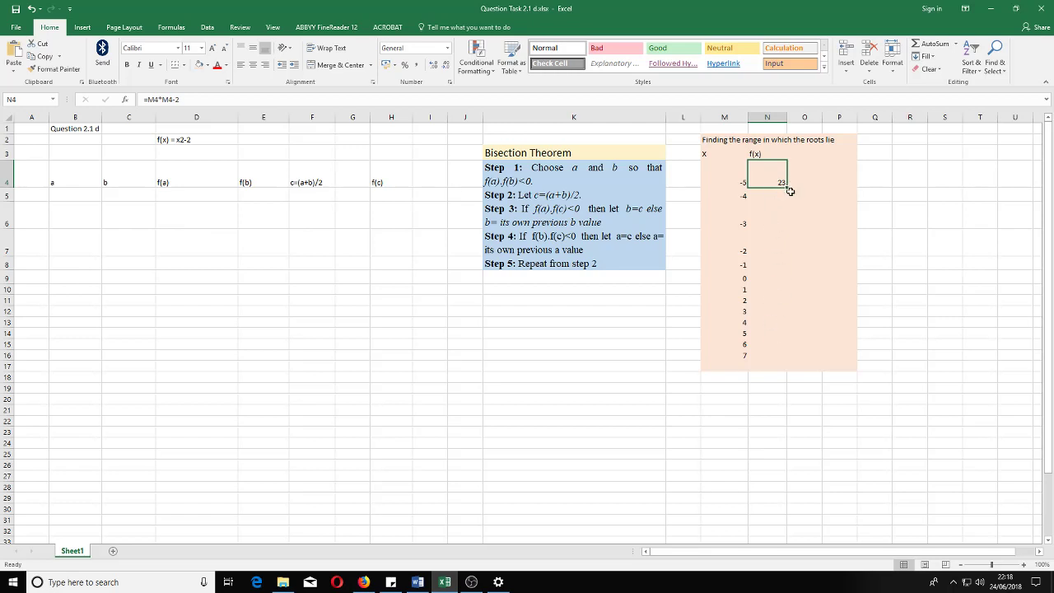
pyautogui.moveTo(788, 188); pyautogui.dragTo(783, 357)
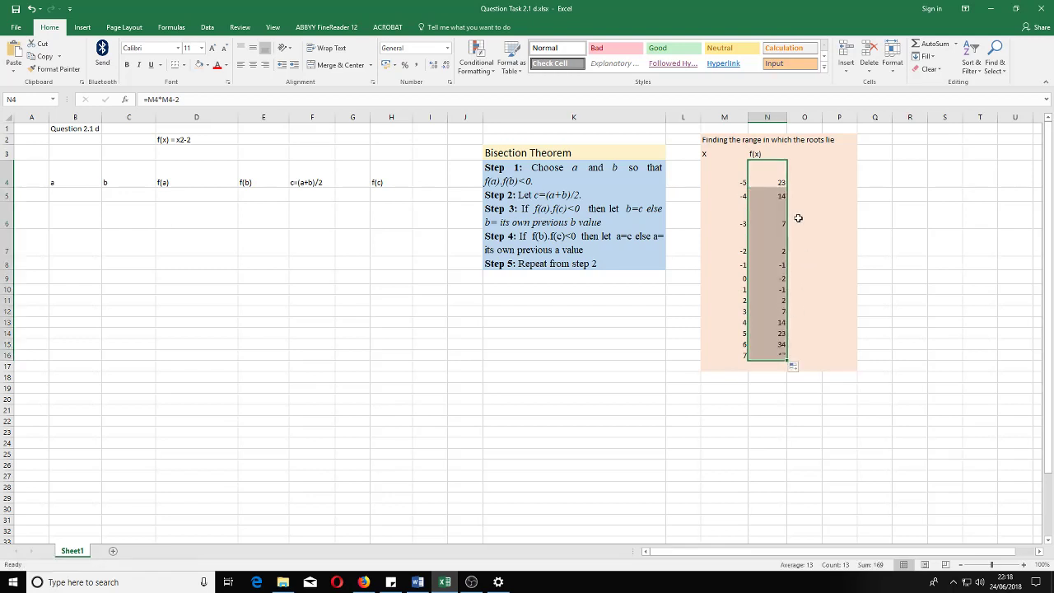
pyautogui.click(836, 228)
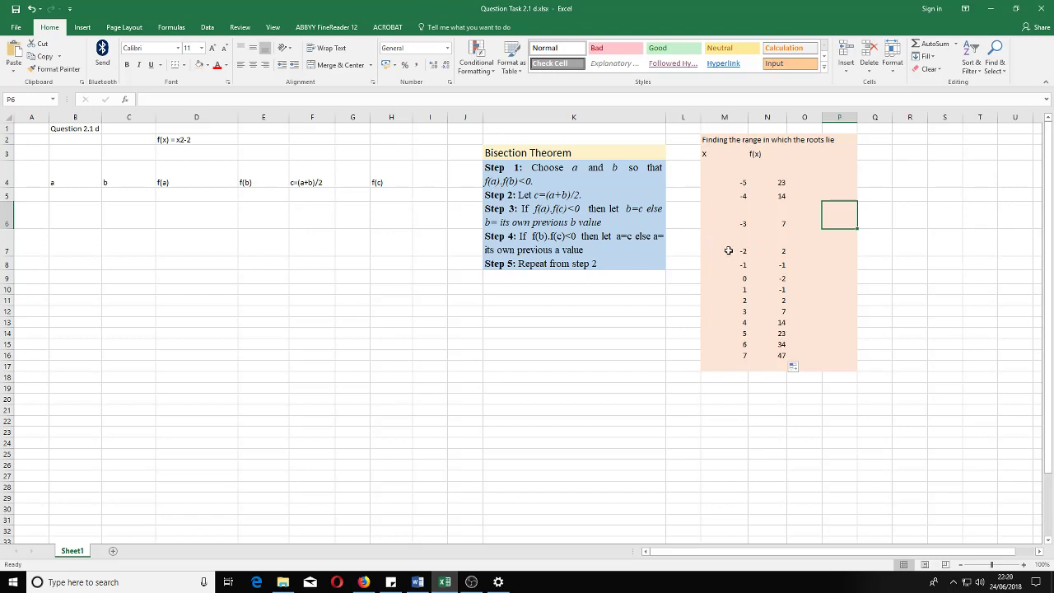
# Label the rows for X = -2 and X = -1 as a and b in cells L7 and L8
pyautogui.moveTo(742, 247); pyautogui.dragTo(782, 268)
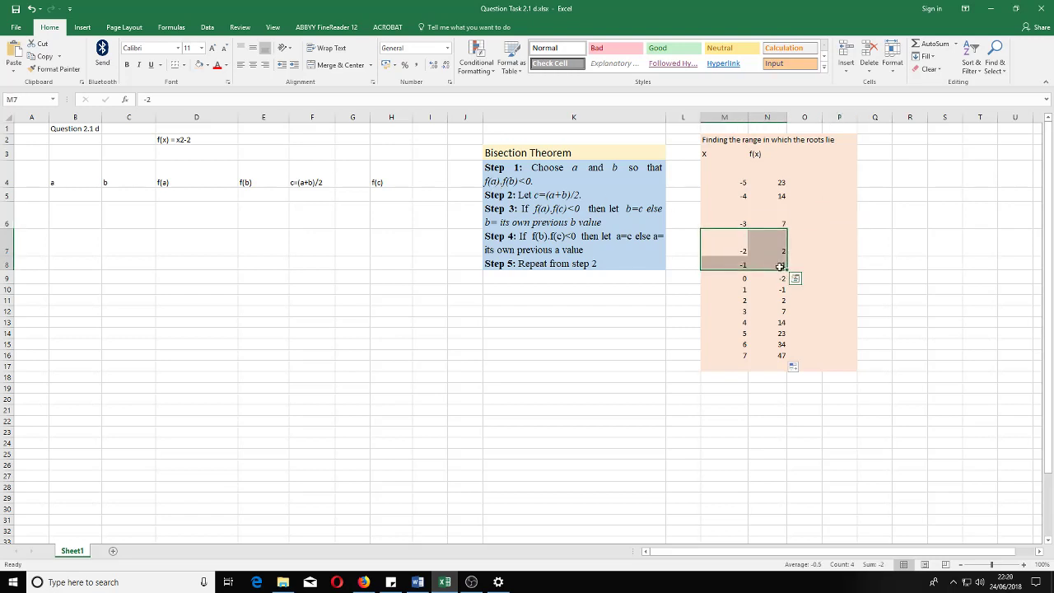
pyautogui.click(725, 251)
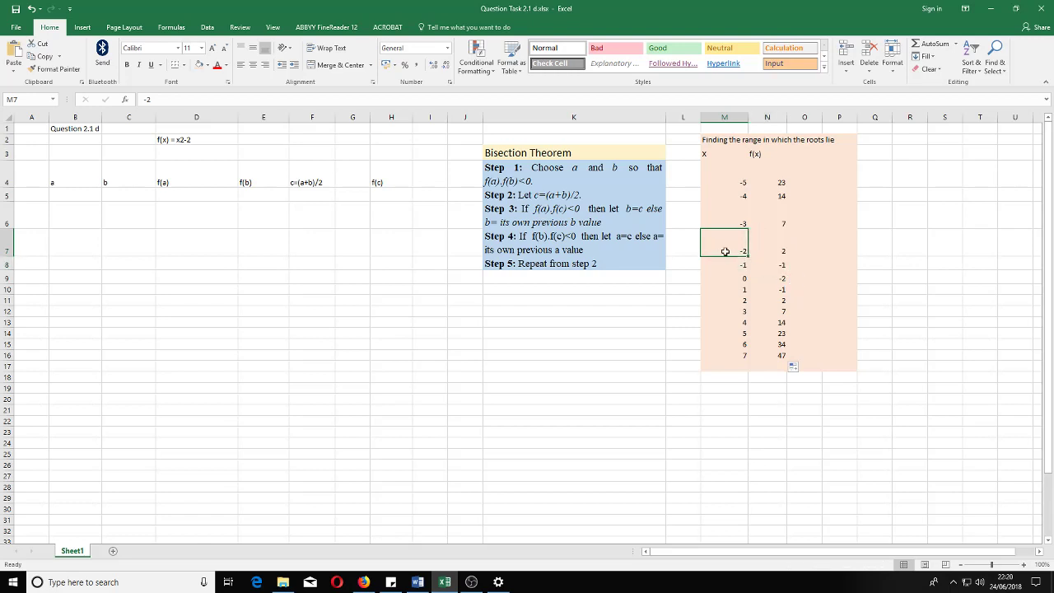
pyautogui.click(693, 247)
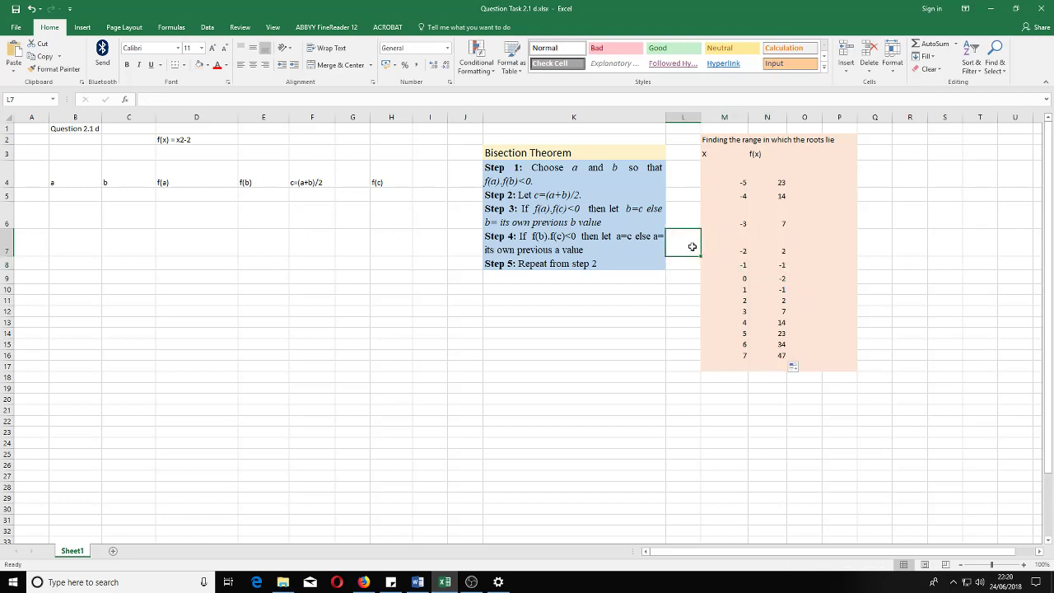
pyautogui.write('4')
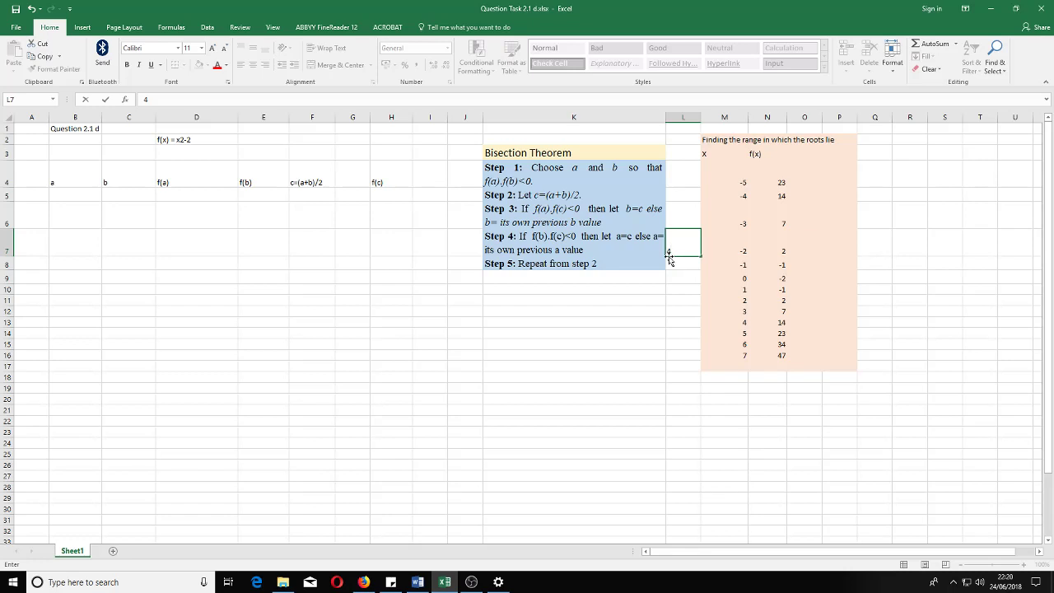
pyautogui.click(682, 261)
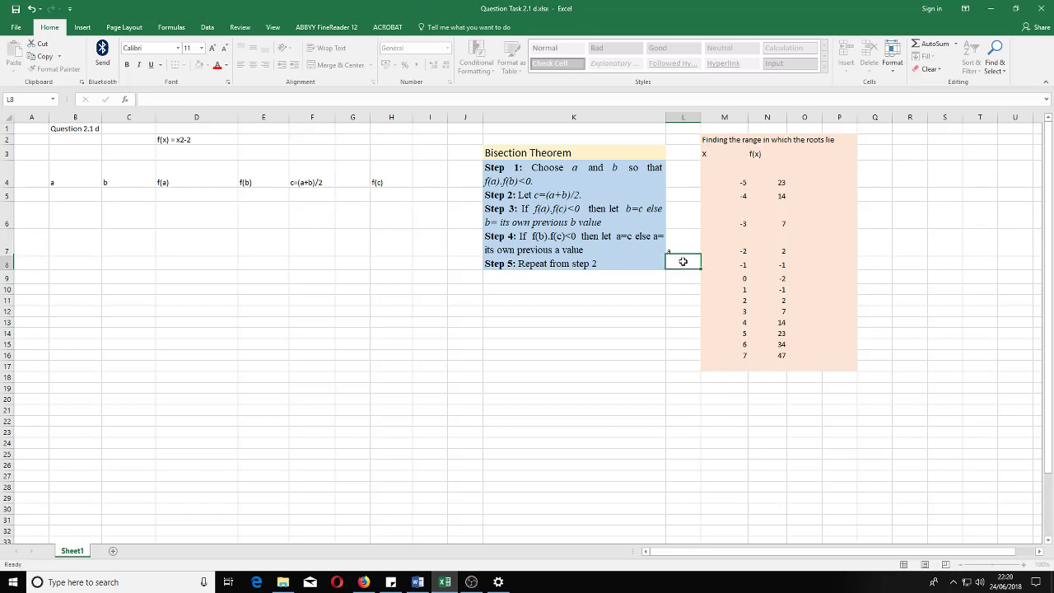
pyautogui.write('b')
# Enter the labels f(a) in O7 and f(b) in O8 beside the matching function values
pyautogui.click(782, 246)
pyautogui.click(811, 251)
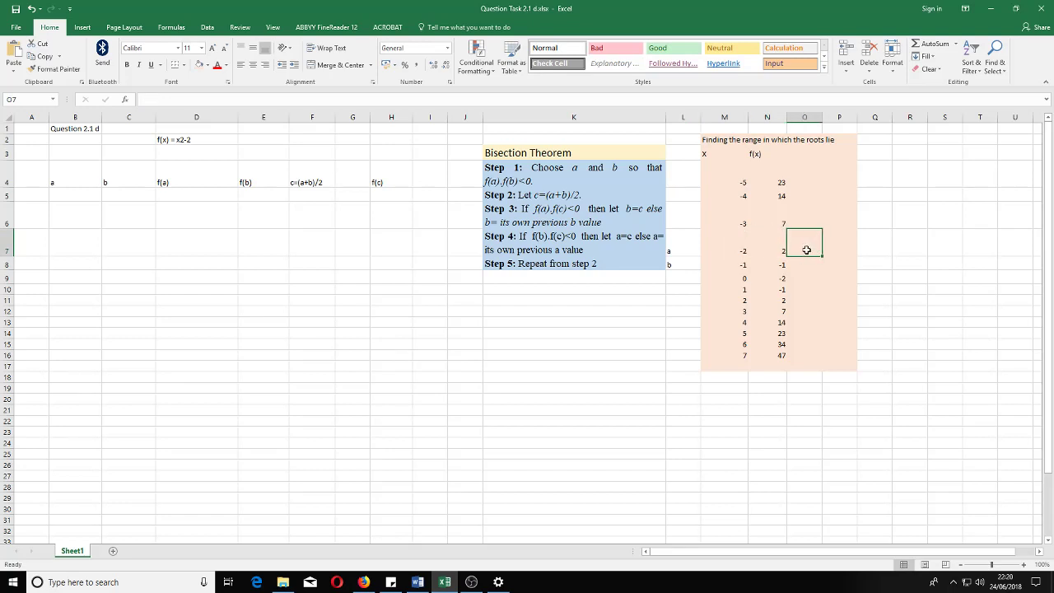
pyautogui.write('f')
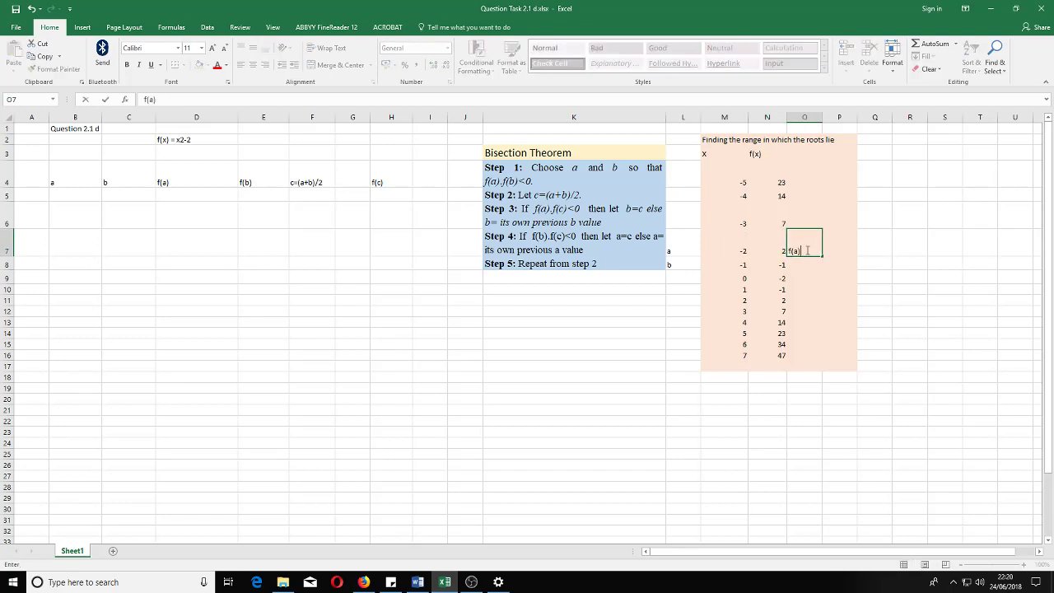
pyautogui.write('(a)')
pyautogui.click(799, 265)
pyautogui.write('f(a)')
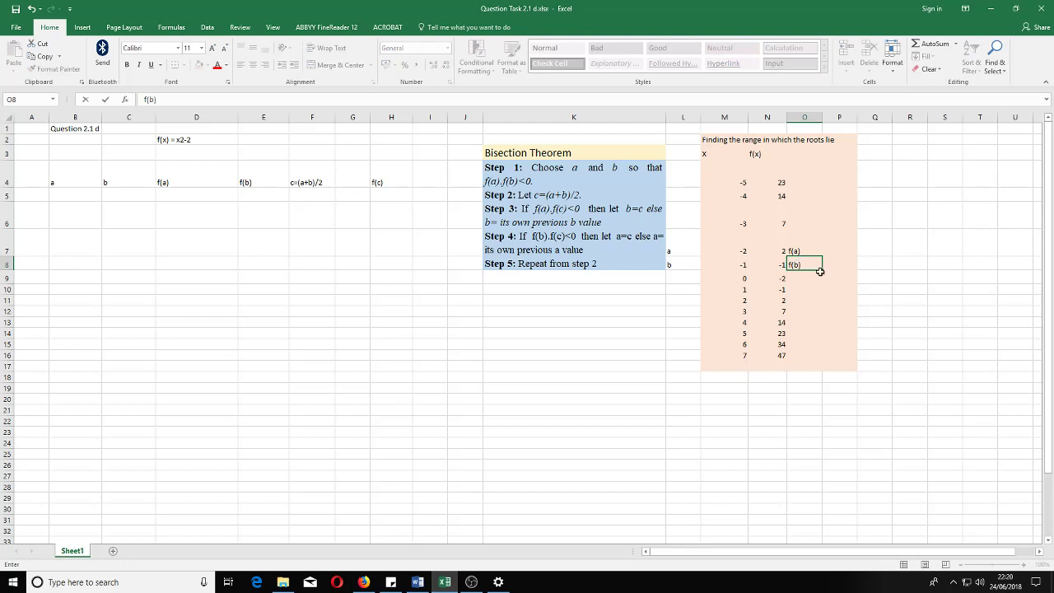
pyautogui.click(828, 271)
# Center the cell contents in columns L to O from row 4 down through the range table
pyautogui.moveTo(816, 266); pyautogui.dragTo(689, 207)
pyautogui.moveTo(684, 169); pyautogui.dragTo(816, 363)
pyautogui.click(254, 69)
pyautogui.click(868, 294)
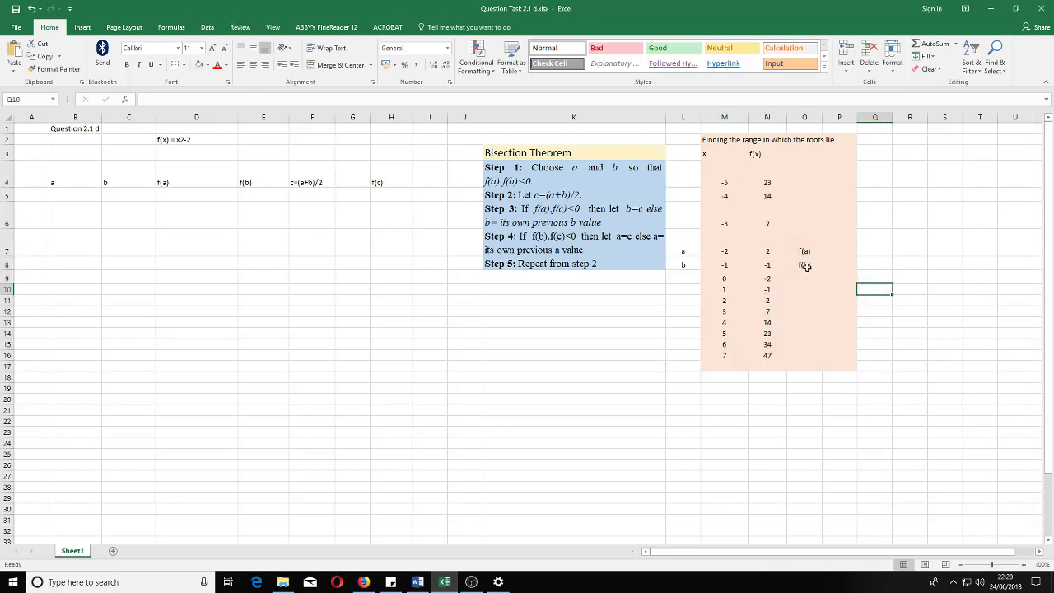
# Shade the a and b rows, L7:O8, light gold
pyautogui.moveTo(675, 247); pyautogui.dragTo(816, 269)
pyautogui.click(208, 65)
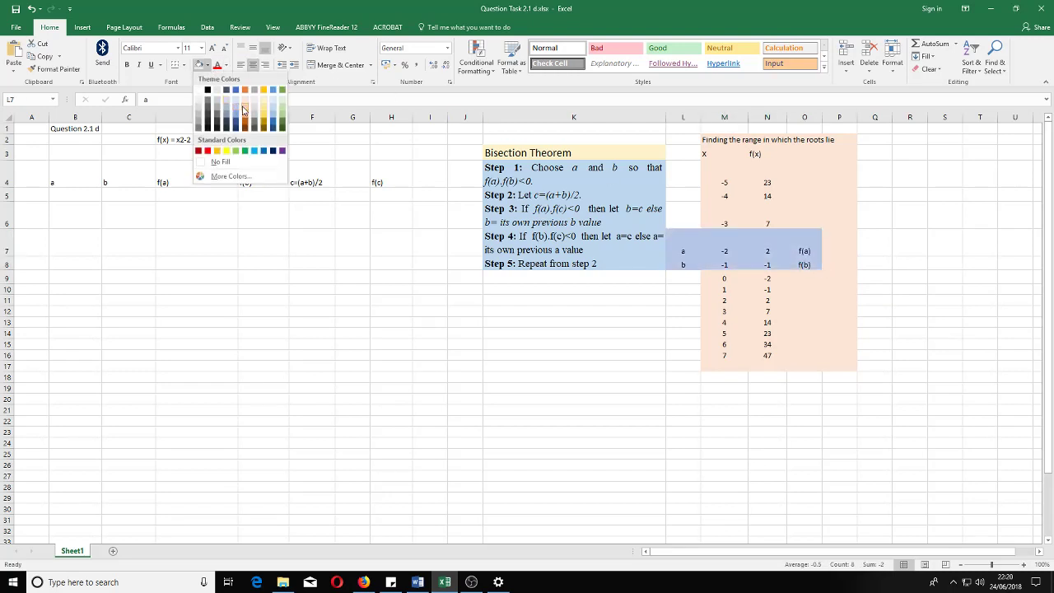
pyautogui.click(273, 109)
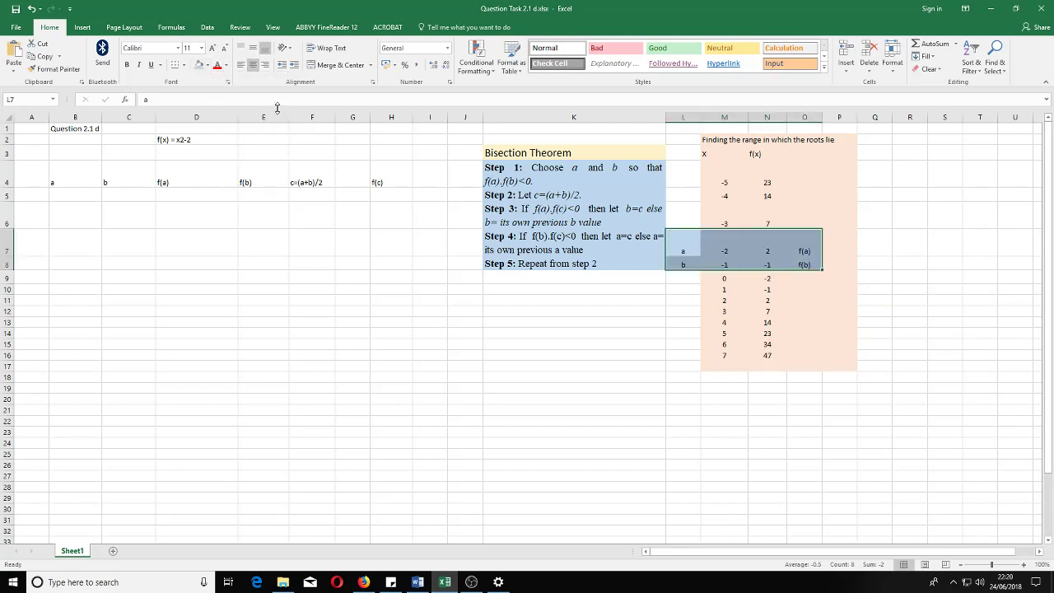
pyautogui.click(207, 65)
pyautogui.click(265, 105)
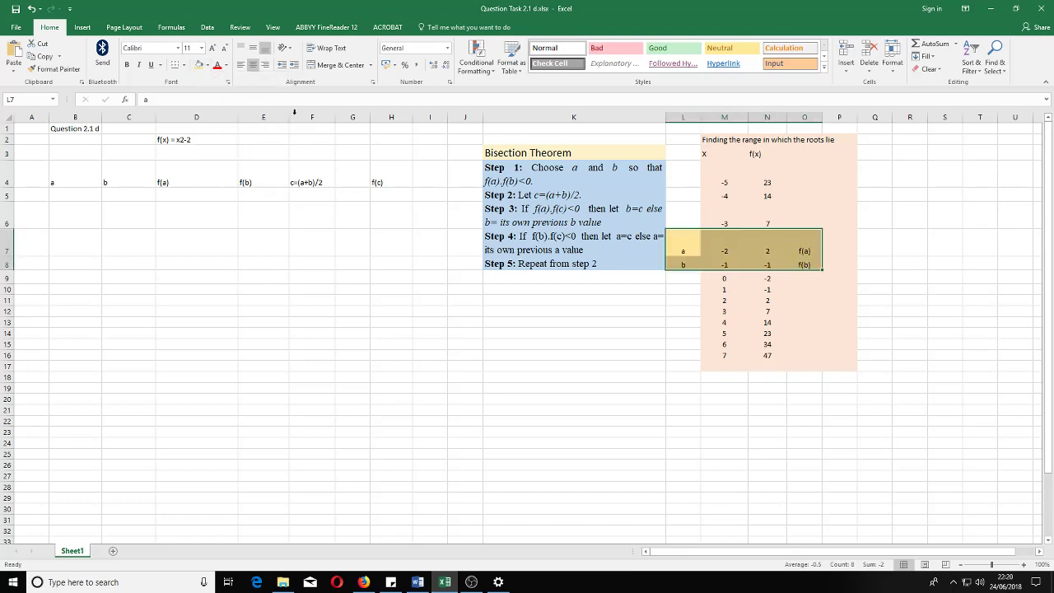
pyautogui.click(772, 278)
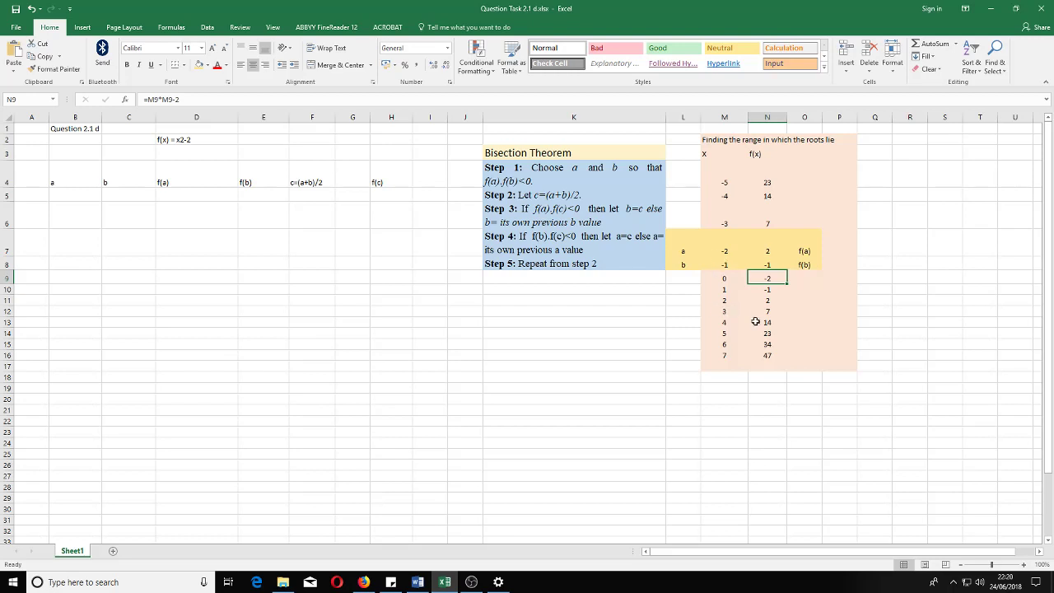
# Shade the rows for X = 1 and X = 2, L10:O11, with the same light gold fill
pyautogui.click(797, 310)
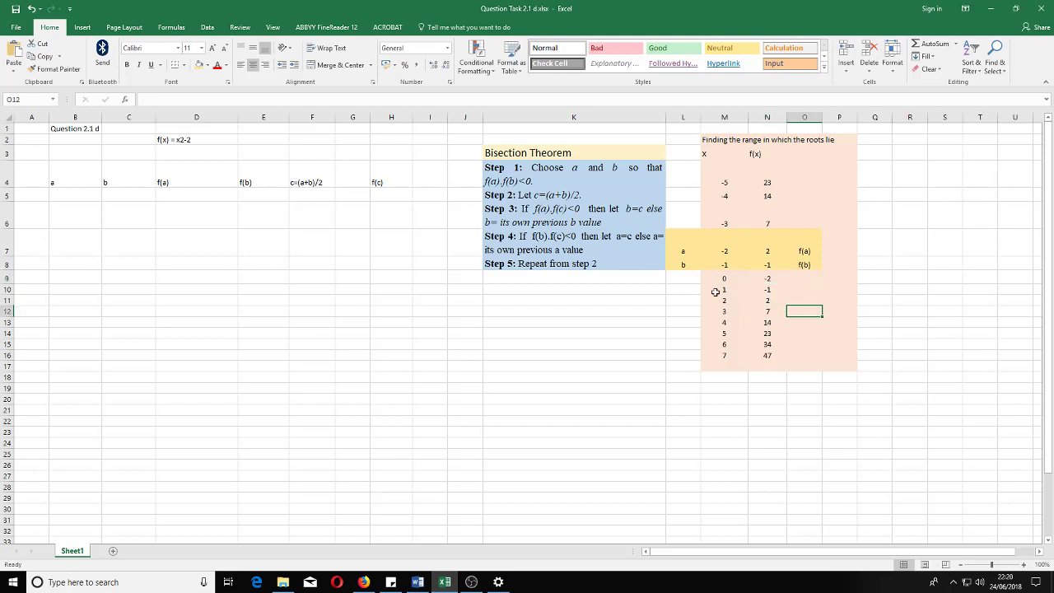
pyautogui.moveTo(683, 290); pyautogui.dragTo(798, 299)
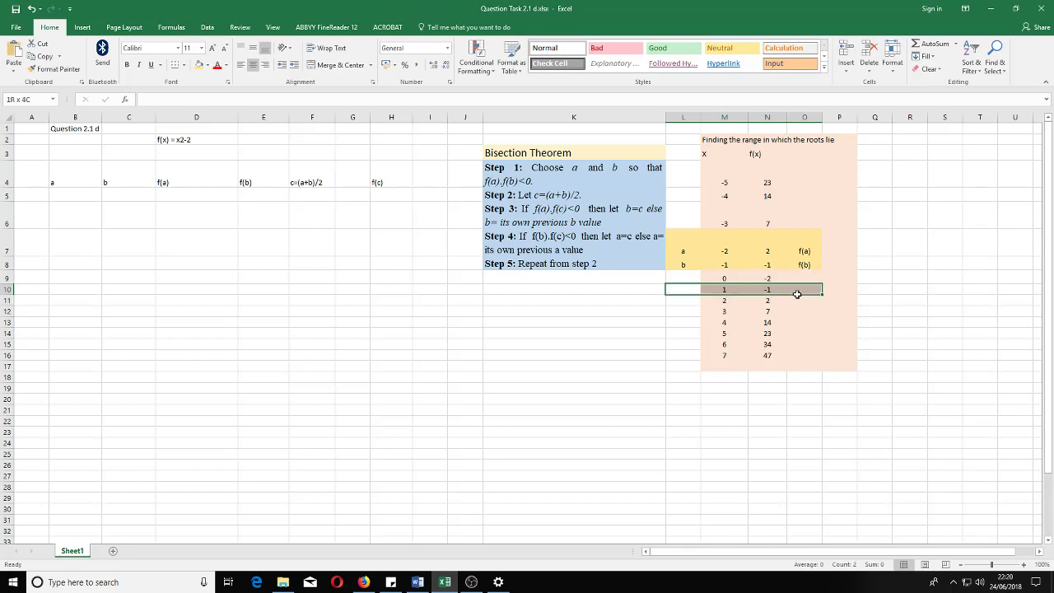
pyautogui.click(198, 64)
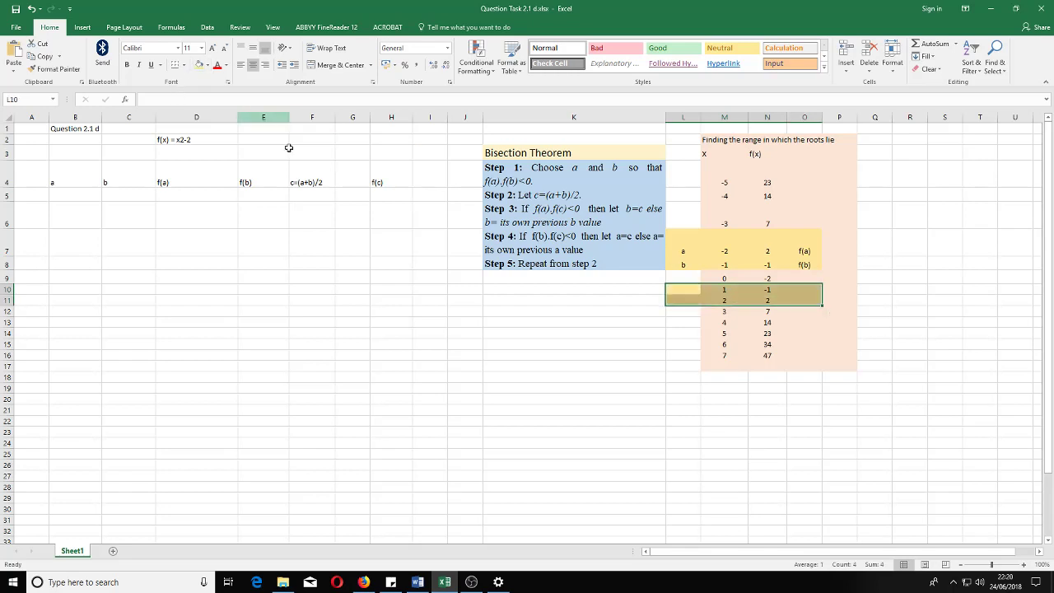
pyautogui.click(726, 291)
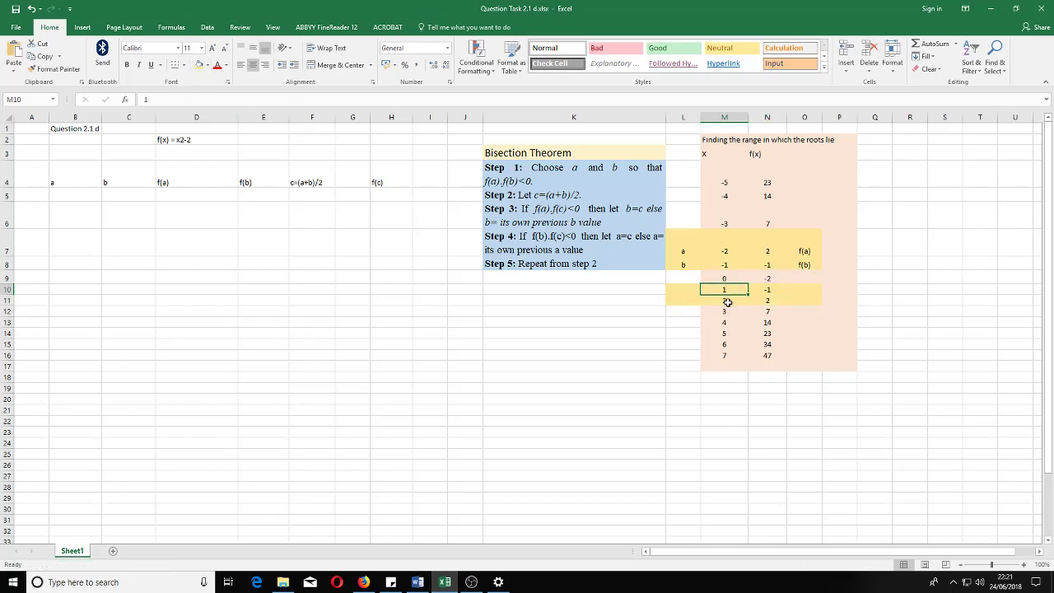
pyautogui.click(771, 290)
pyautogui.click(771, 310)
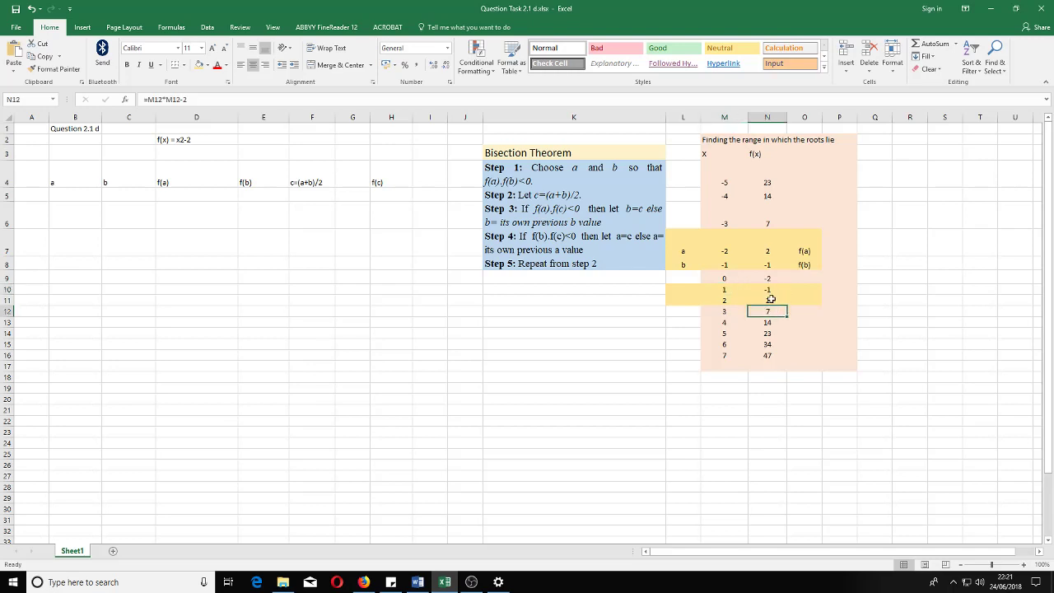
# Enter the labels f(a) in O10 and f(b) in O11 beside the function values for X = 1 and X = 2
pyautogui.click(807, 288)
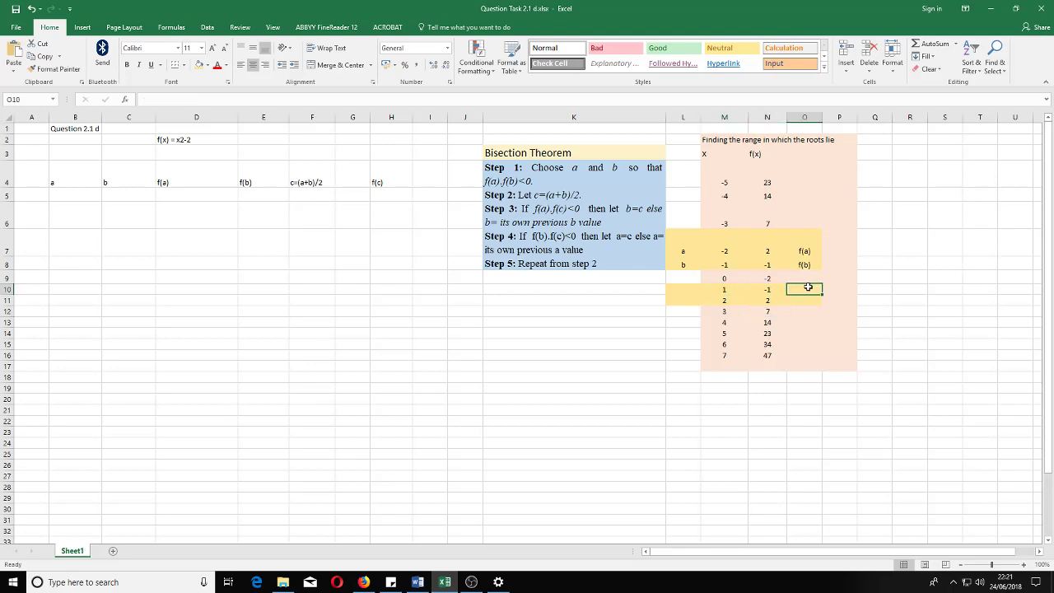
pyautogui.write('f(a)')
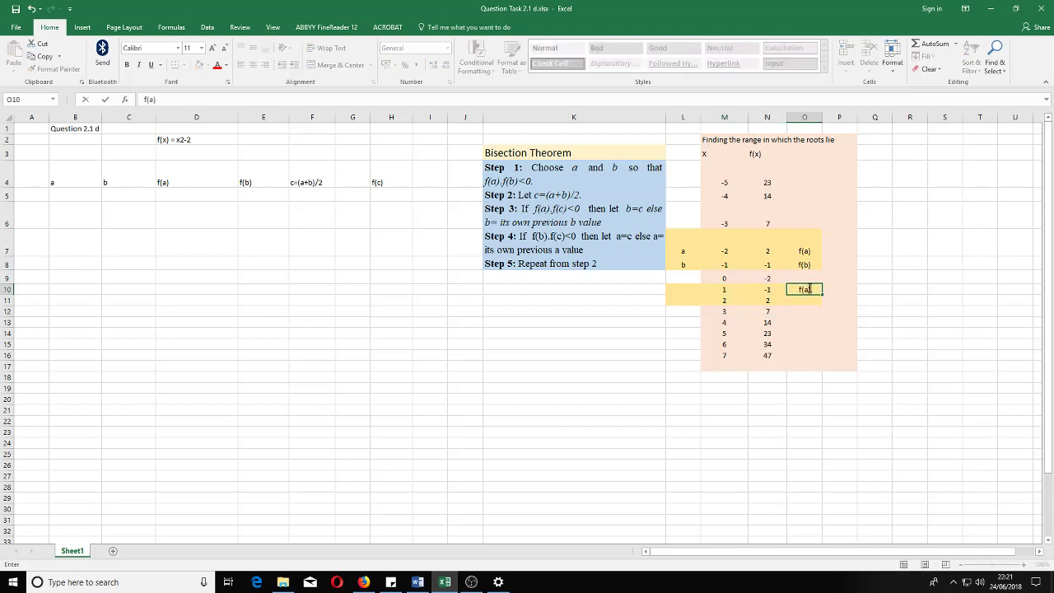
pyautogui.click(807, 302)
pyautogui.write('f(b)')
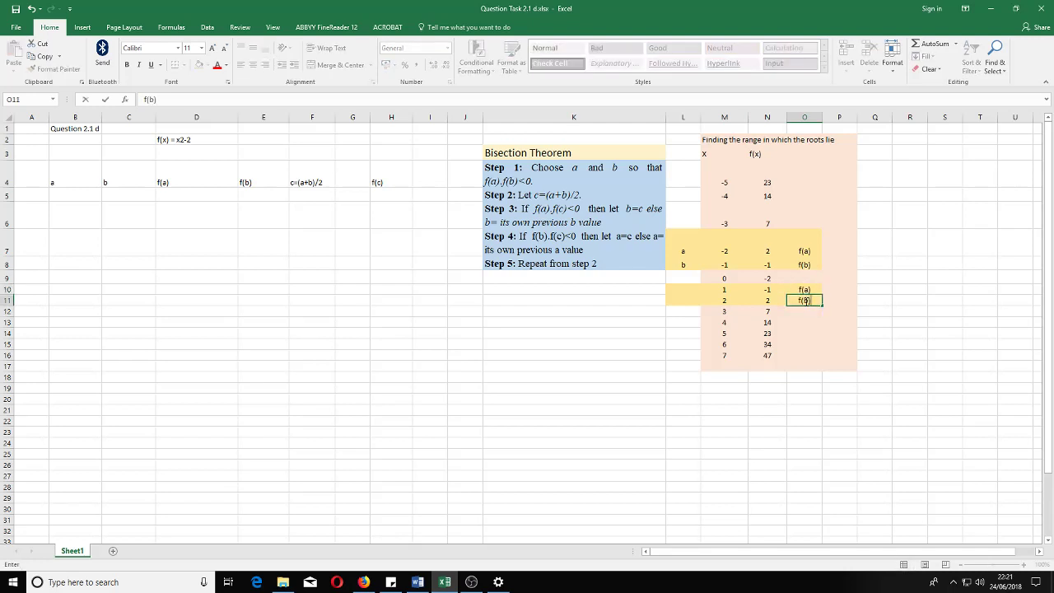
pyautogui.click(778, 312)
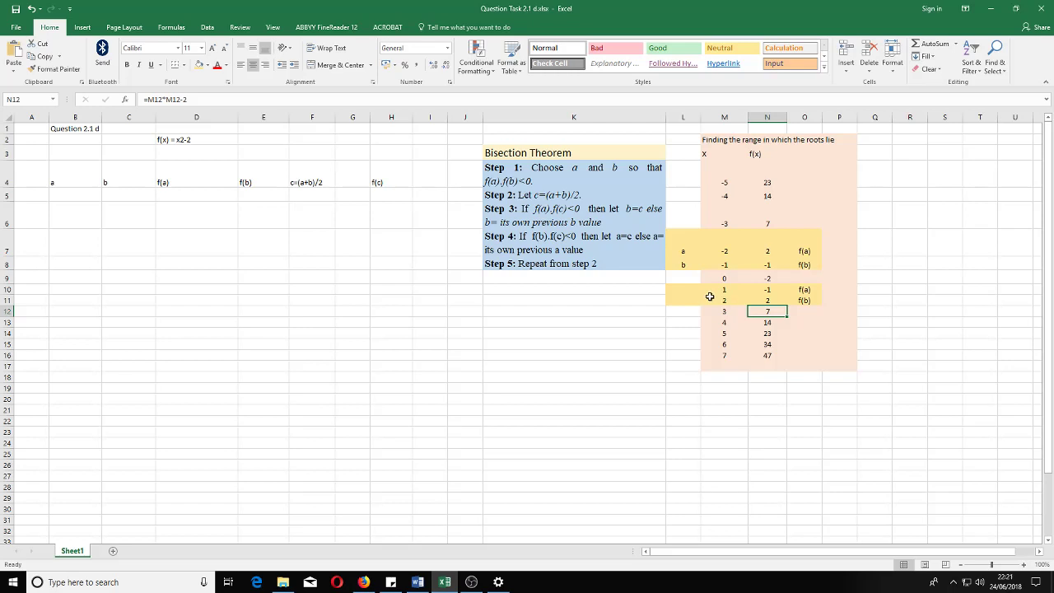
# Label the X = 1 row as a in L10 and the X = 2 row as b in L11
pyautogui.click(694, 290)
pyautogui.write('a')
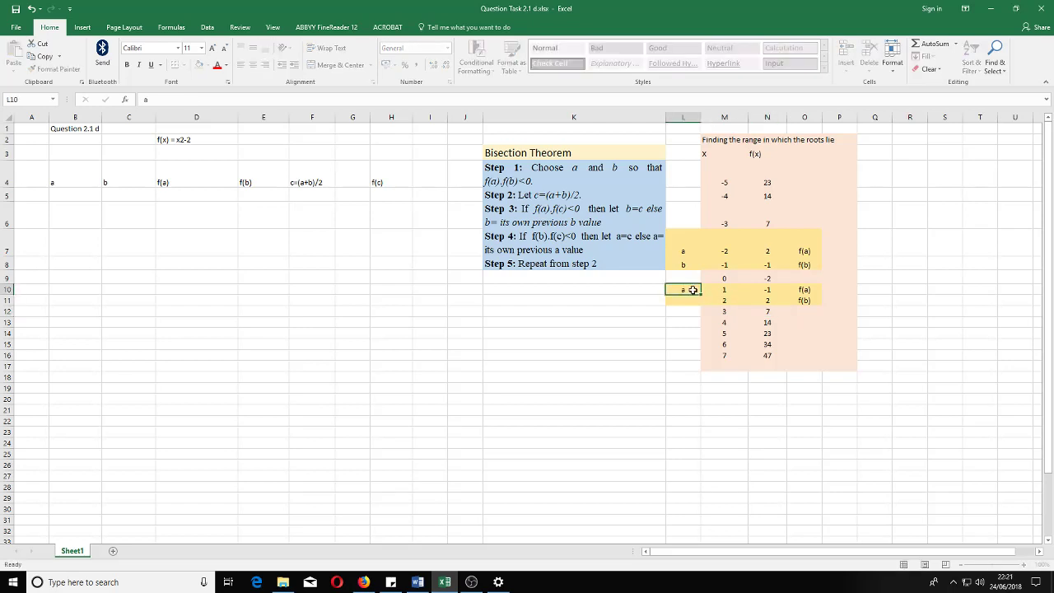
pyautogui.press('Tab')
pyautogui.press('Return')
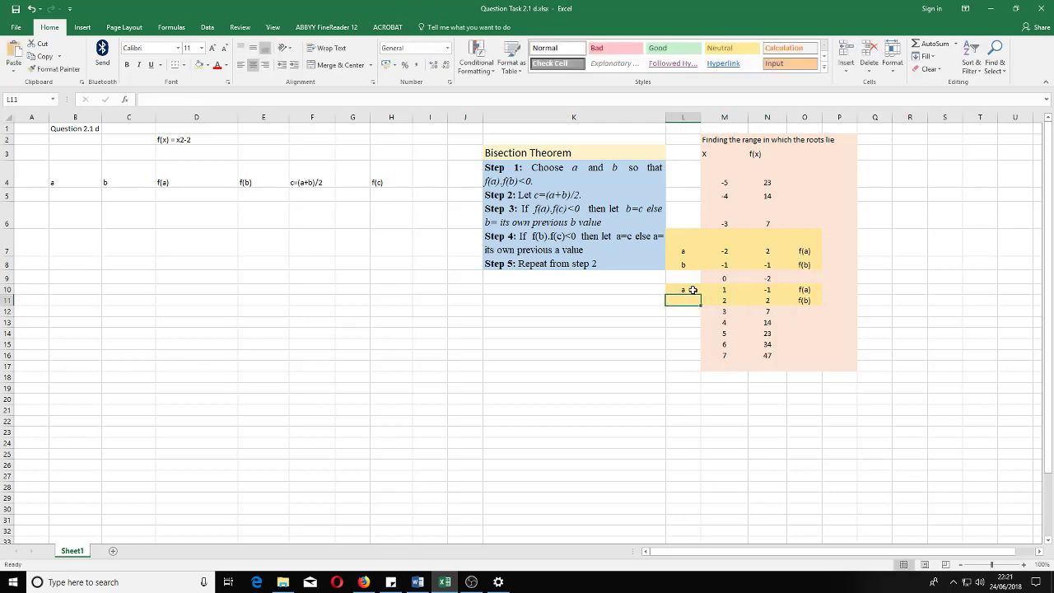
pyautogui.write('b')
pyautogui.click(704, 268)
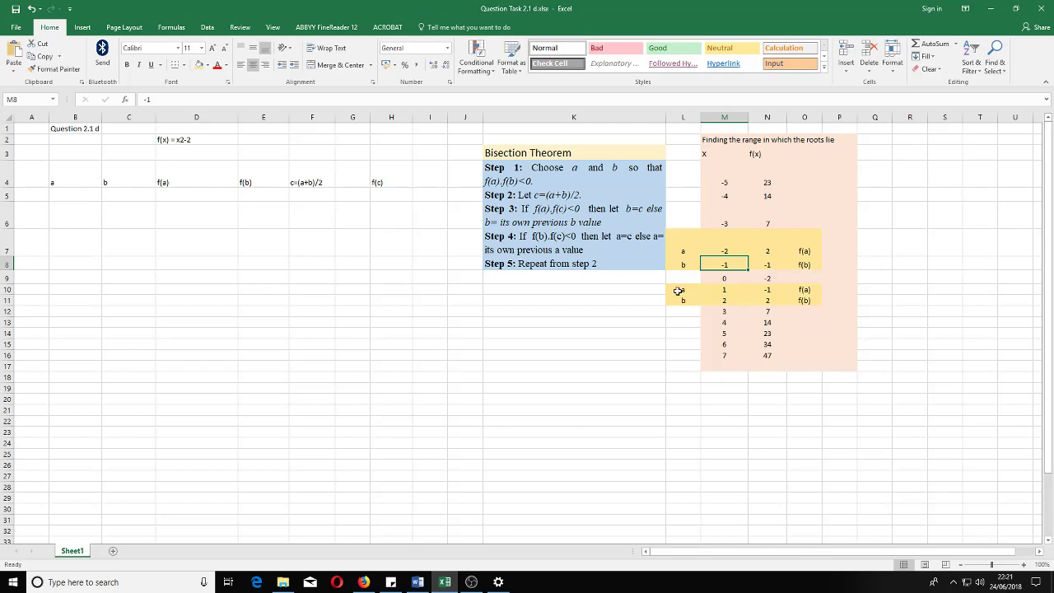
# Enter the starting interval in the bisection table, with 1 in B5 for a and 2 in C5 for b
pyautogui.moveTo(677, 289); pyautogui.dragTo(795, 300)
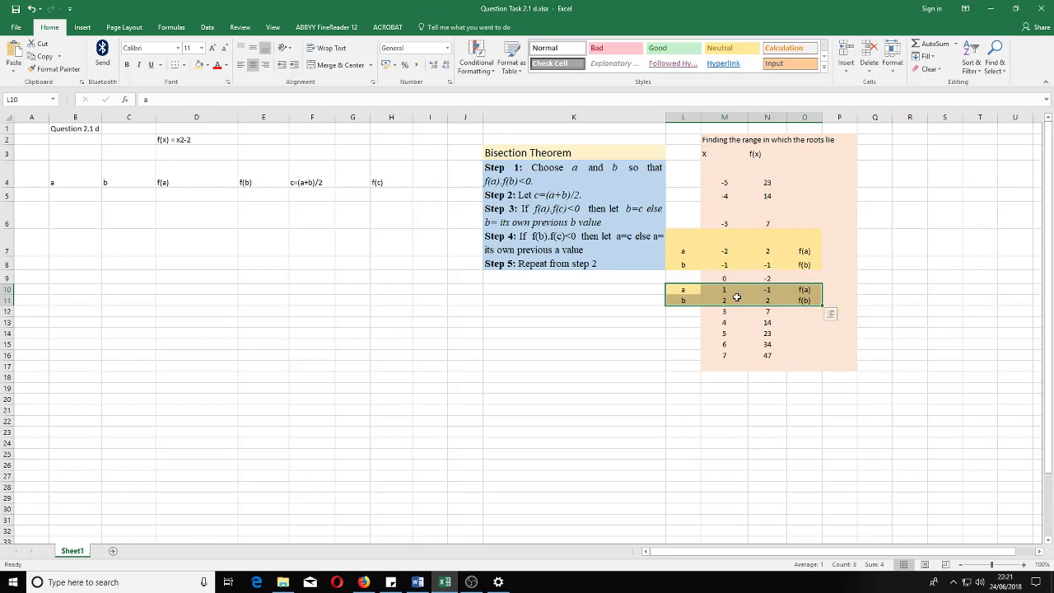
pyautogui.click(74, 194)
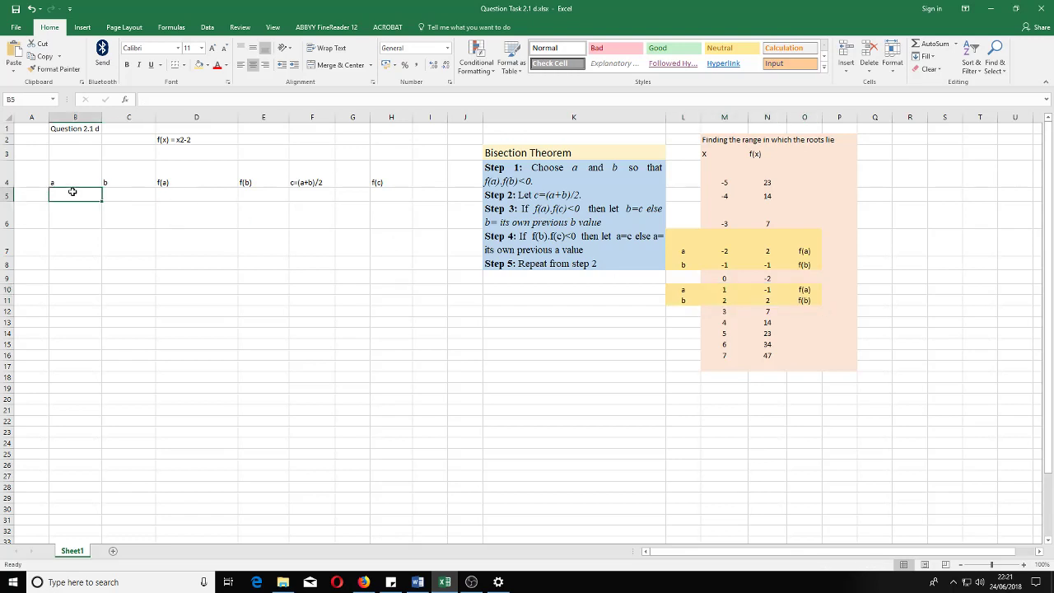
pyautogui.write('1')
pyautogui.click(129, 192)
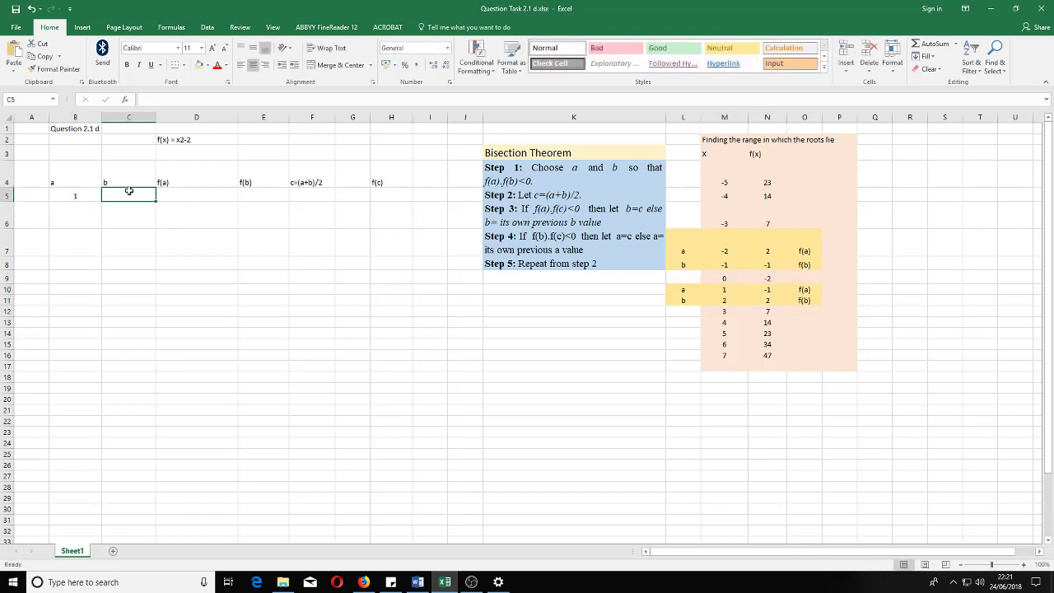
pyautogui.write('2')
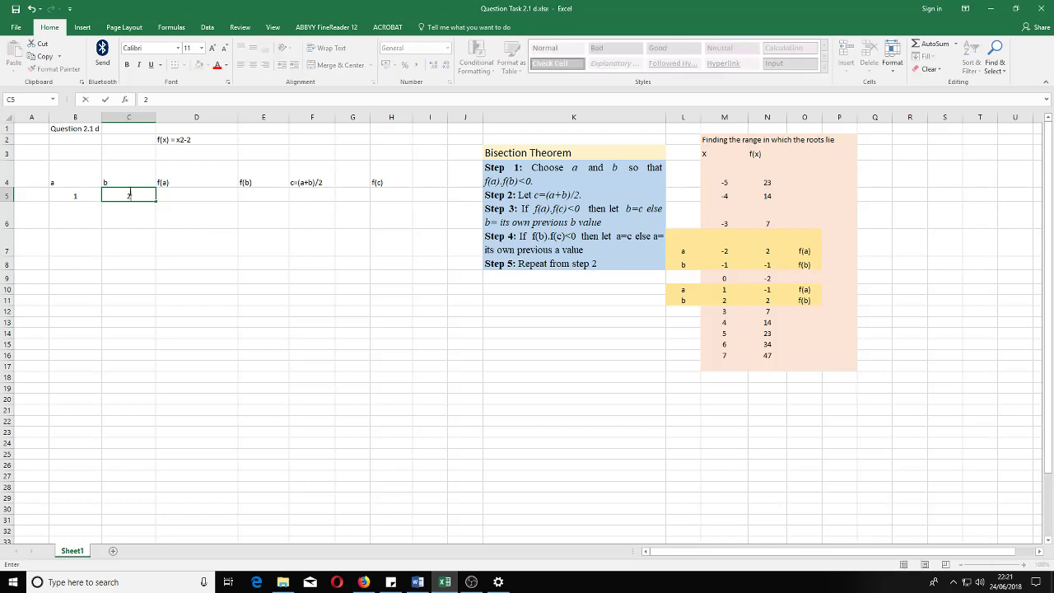
pyautogui.click(214, 225)
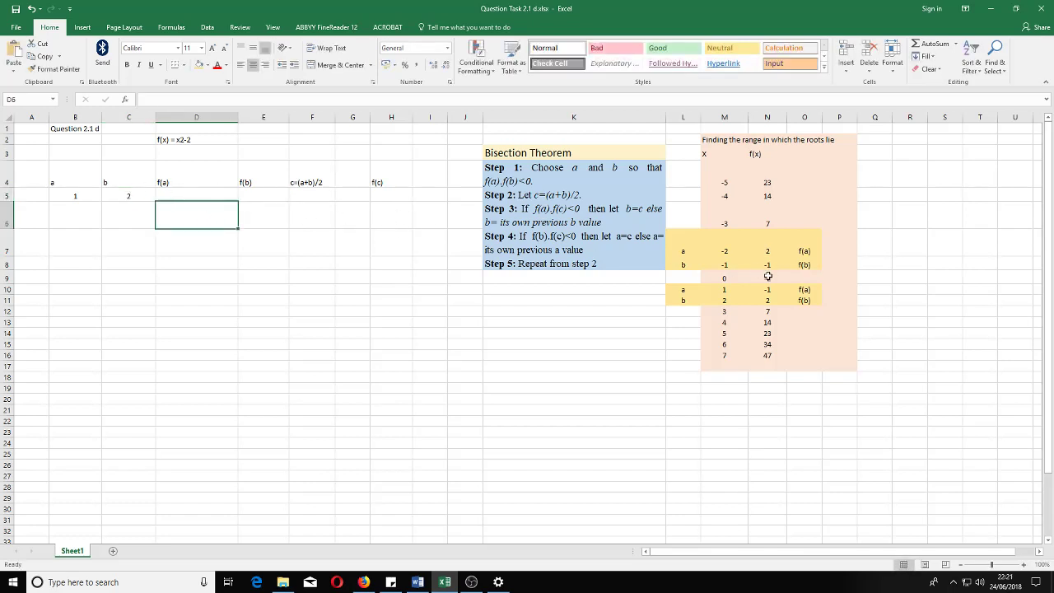
# Copy the range table L2:P17 into the Word assignment under the Task 3 bisection "Solution:" heading, removing the blank line above that heading
pyautogui.moveTo(690, 140); pyautogui.dragTo(837, 366)
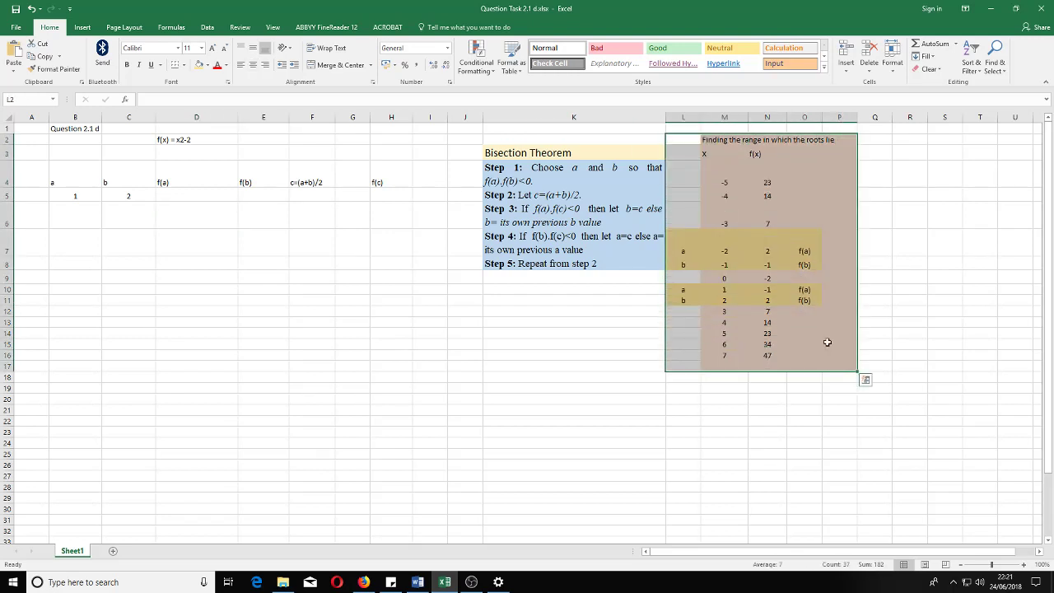
pyautogui.hotkey('ctrl', 'c')
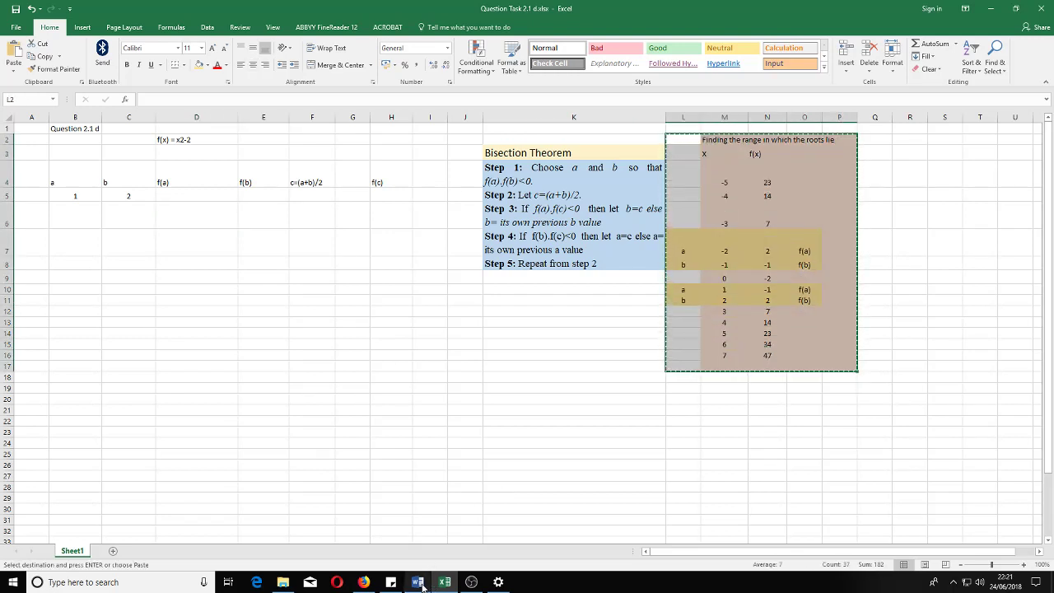
pyautogui.click(419, 583)
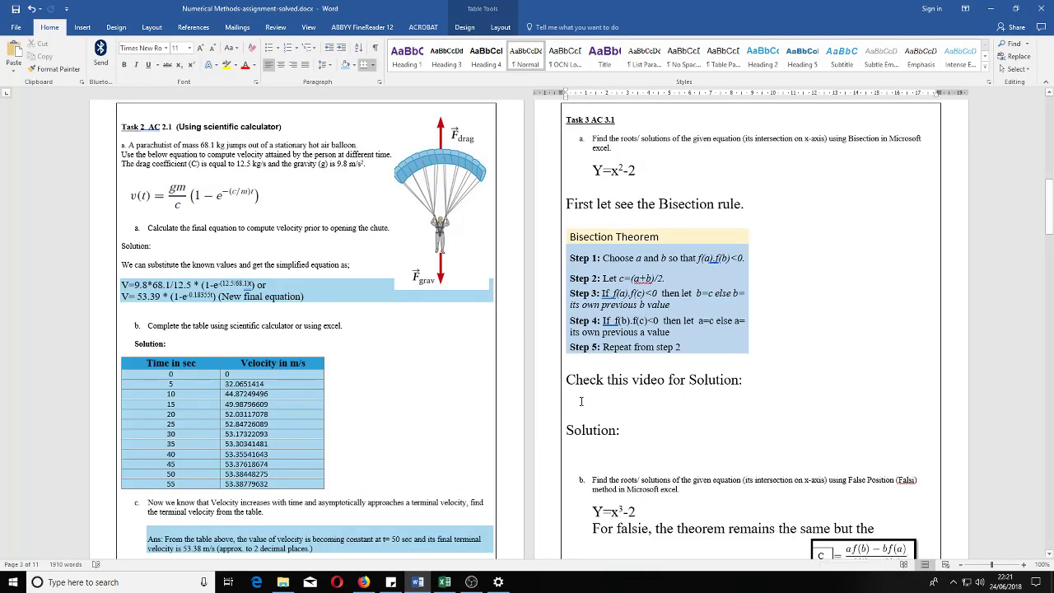
pyautogui.click(577, 404)
pyautogui.scroll(-1, 594, 387)
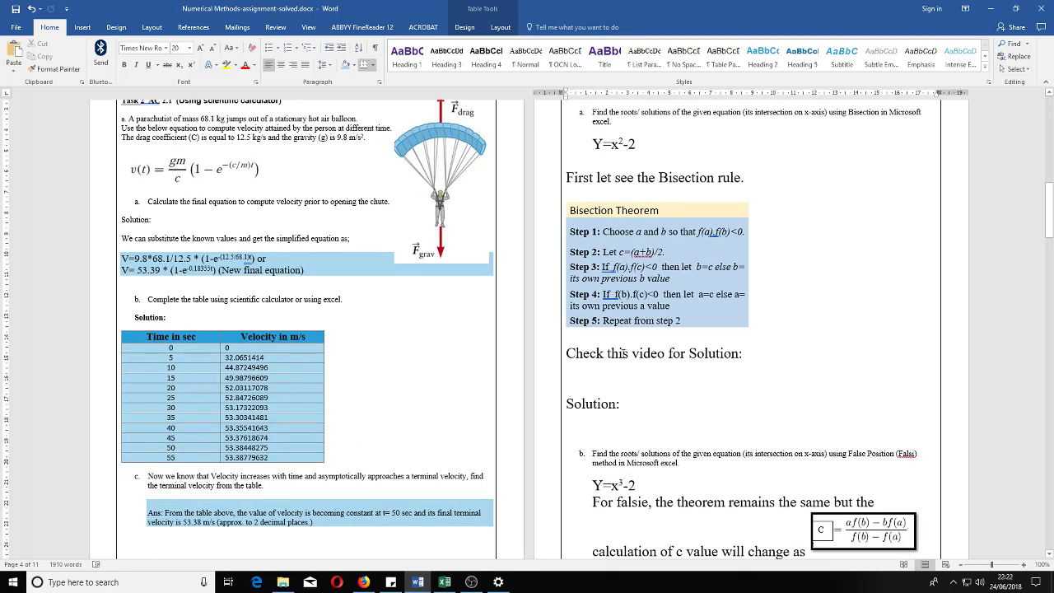
pyautogui.press('Delete')
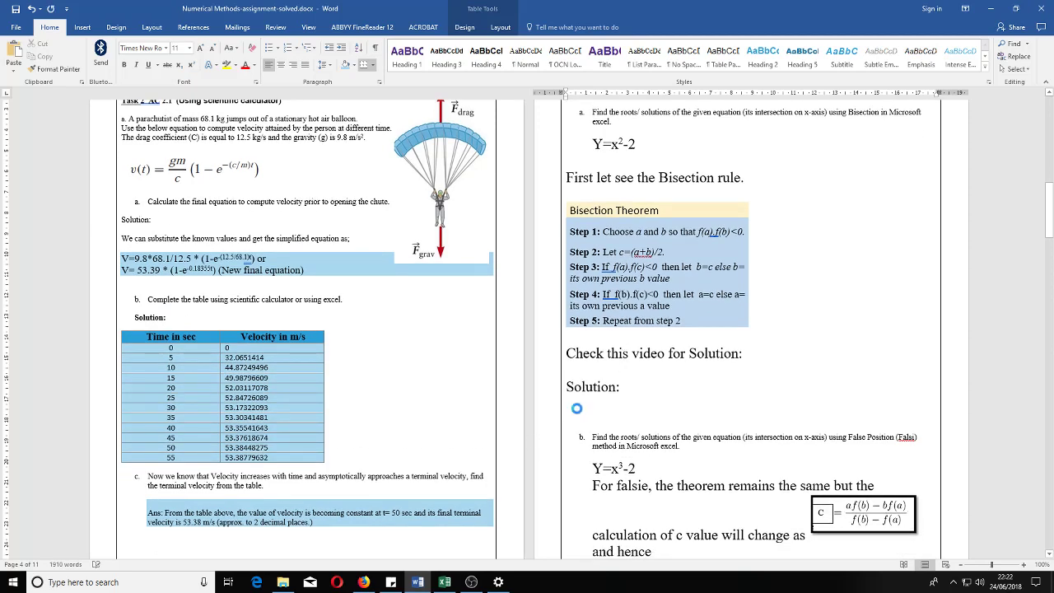
pyautogui.hotkey('ctrl', 'v')
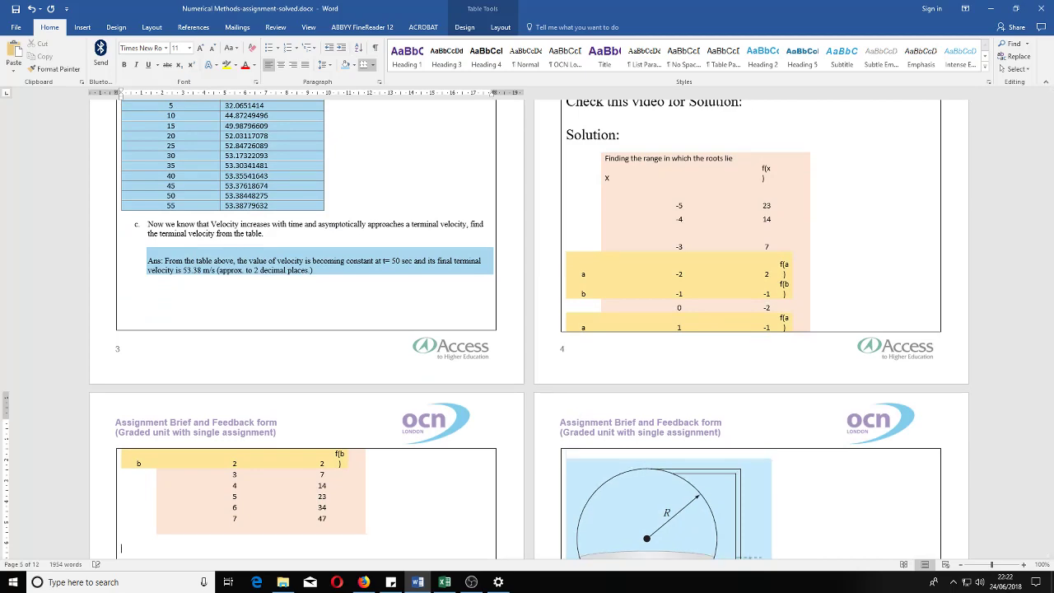
# Adjust the pasted table's column widths, narrowing the X and f(x) columns and fitting the f(a) and f(b) labels on one line
pyautogui.scroll(3, 742, 202)
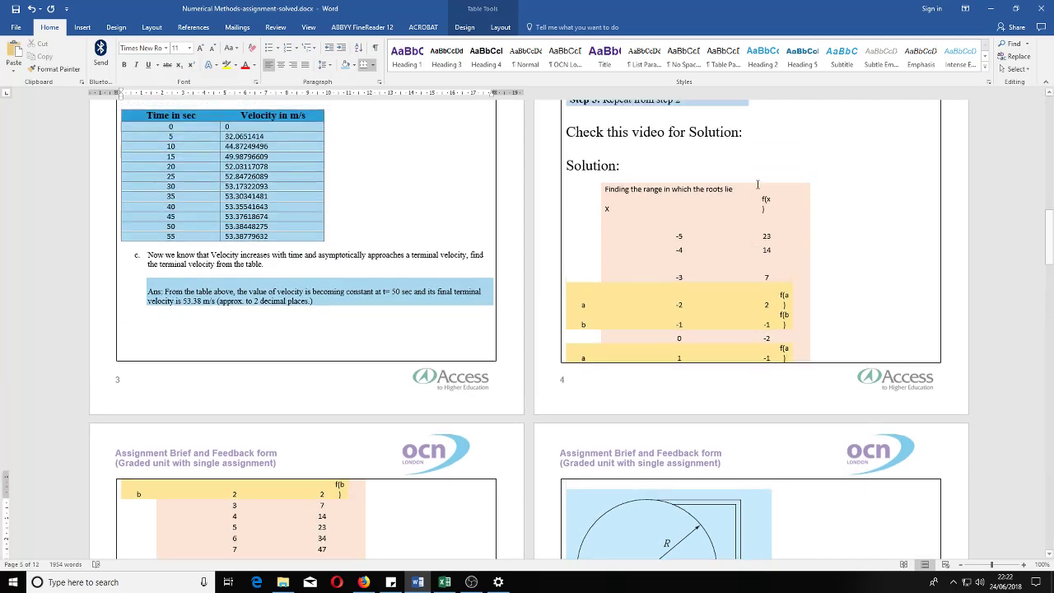
pyautogui.scroll(-3, 785, 225)
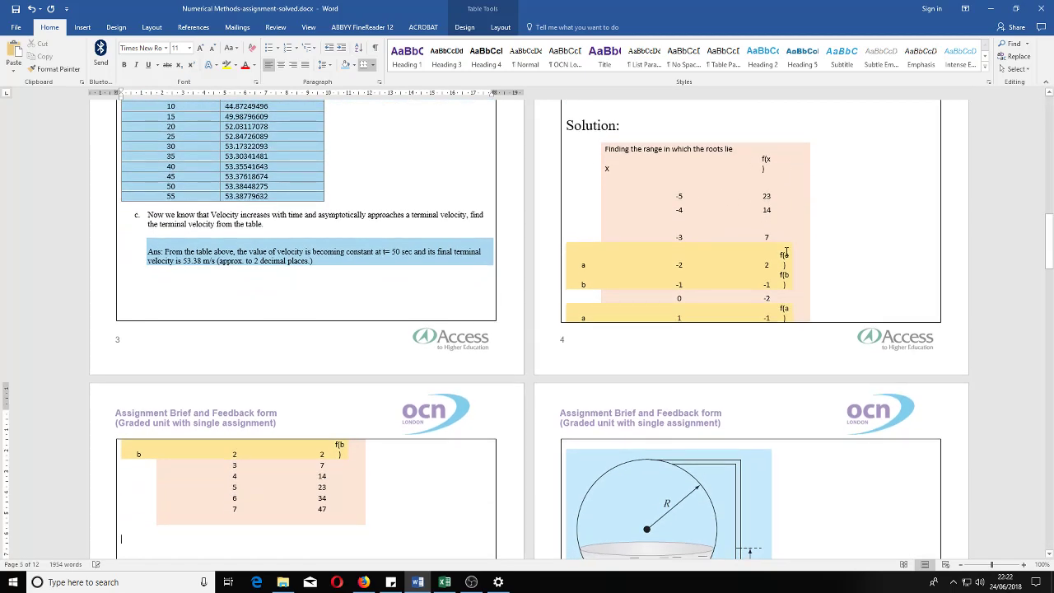
pyautogui.click(787, 251)
pyautogui.moveTo(786, 93); pyautogui.dragTo(792, 93)
pyautogui.click(788, 265)
pyautogui.moveTo(762, 95); pyautogui.dragTo(635, 86)
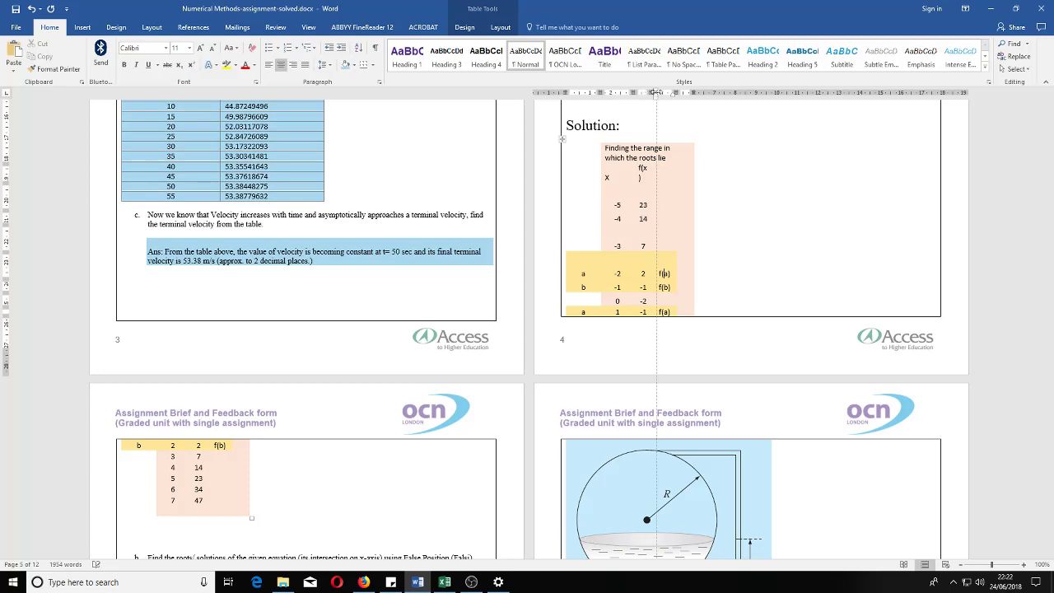
pyautogui.moveTo(655, 93); pyautogui.dragTo(658, 93)
pyautogui.scroll(-4, 248, 370)
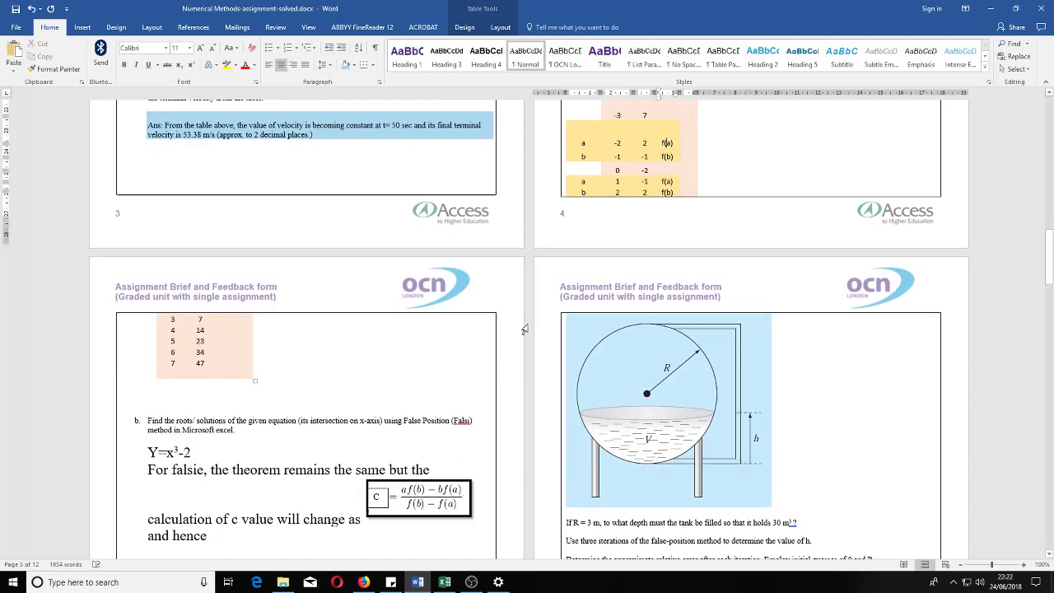
pyautogui.click(229, 396)
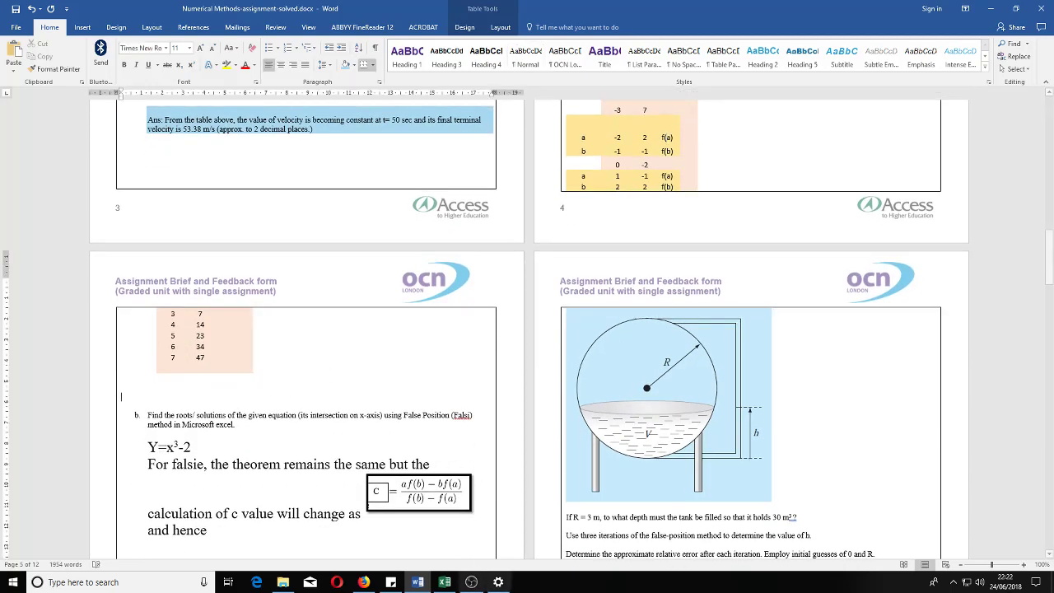
# Back in Excel, calculate f(a) in D5 with =B5*B5-2 and fill the formula across to E5 for f(b)
pyautogui.click(445, 582)
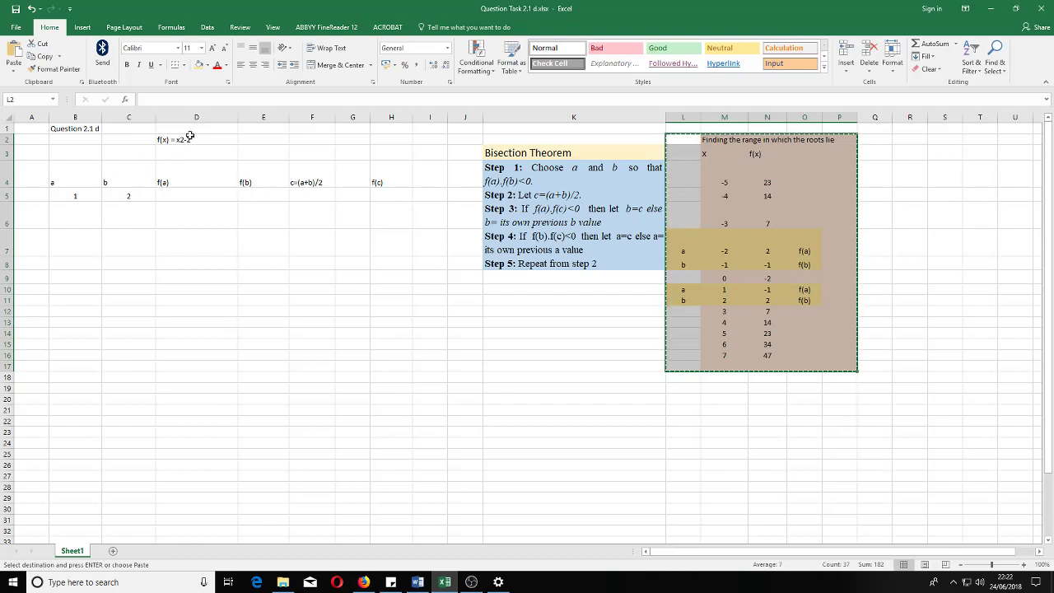
pyautogui.click(169, 194)
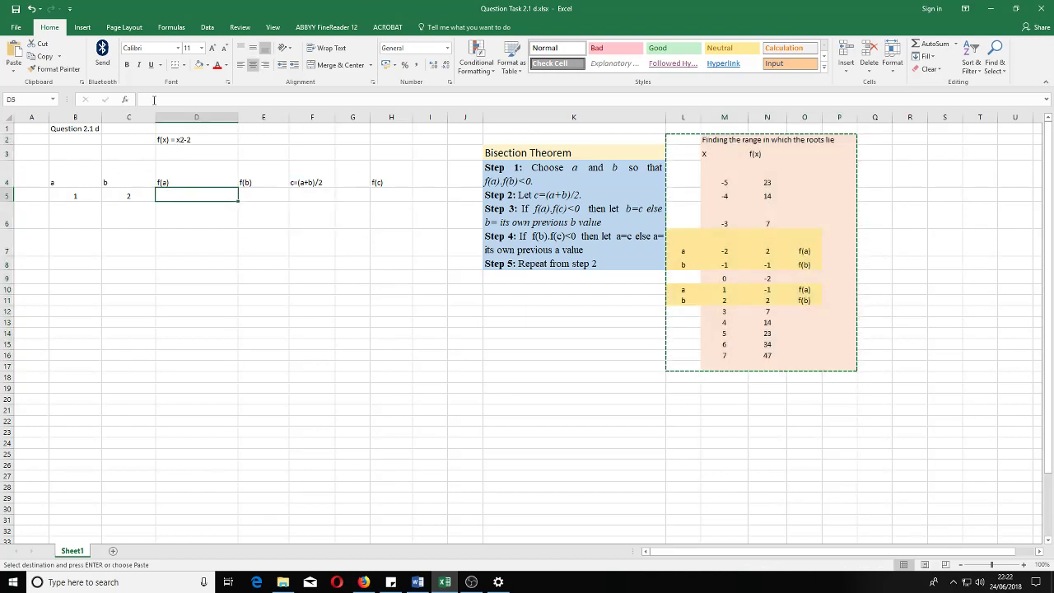
pyautogui.click(153, 99)
pyautogui.write('=')
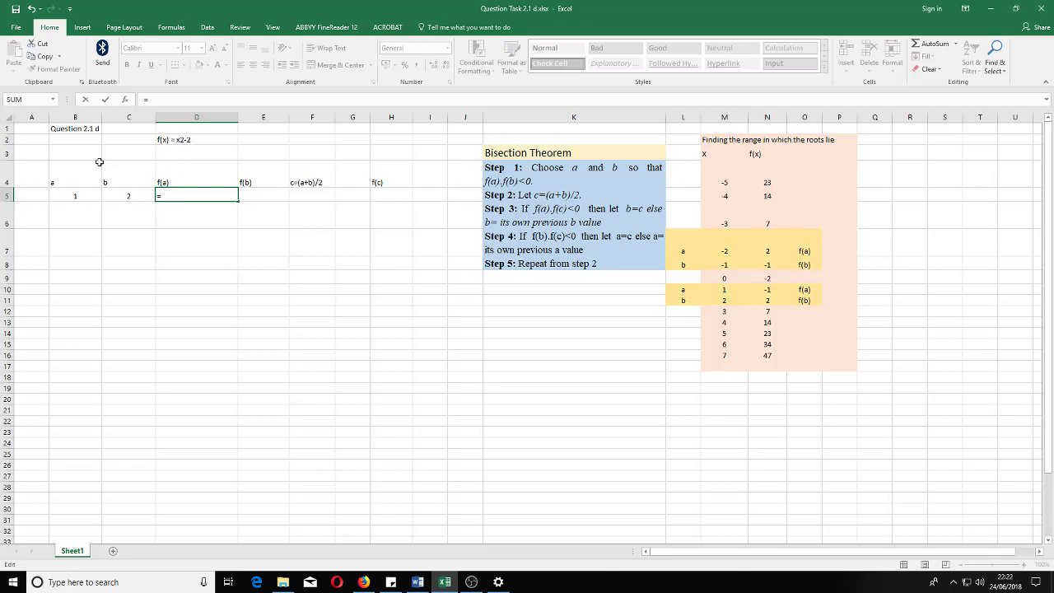
pyautogui.click(74, 195)
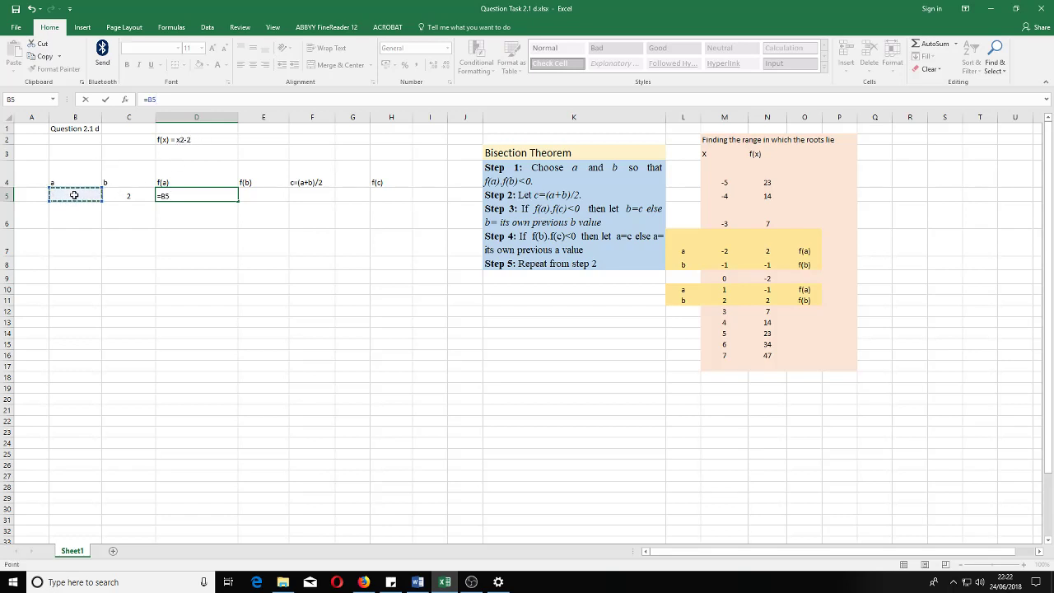
pyautogui.write('*')
pyautogui.click(76, 200)
pyautogui.click(77, 192)
pyautogui.write('-2')
pyautogui.press('Return')
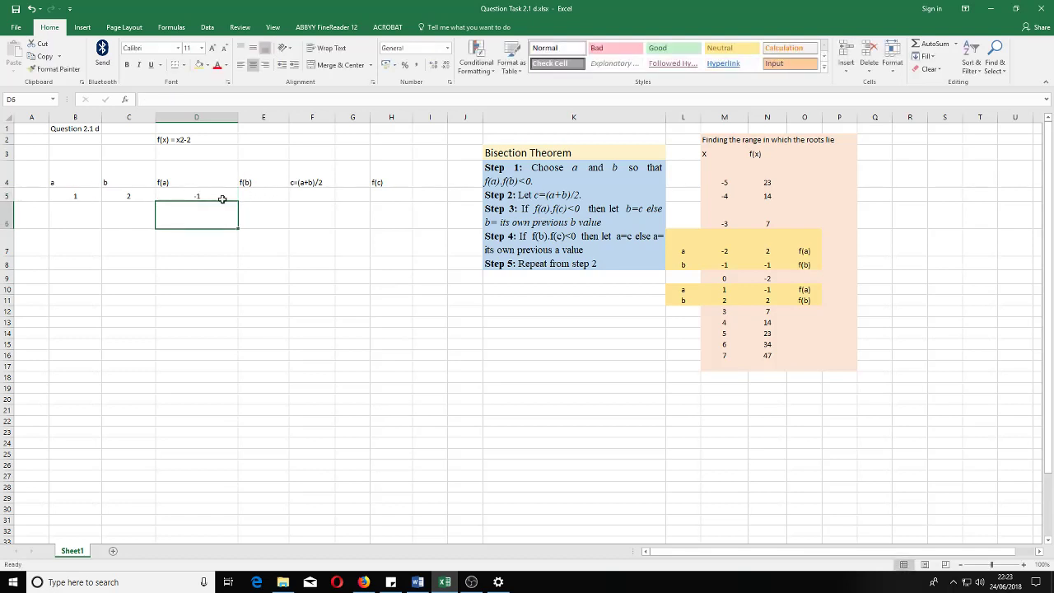
pyautogui.click(219, 194)
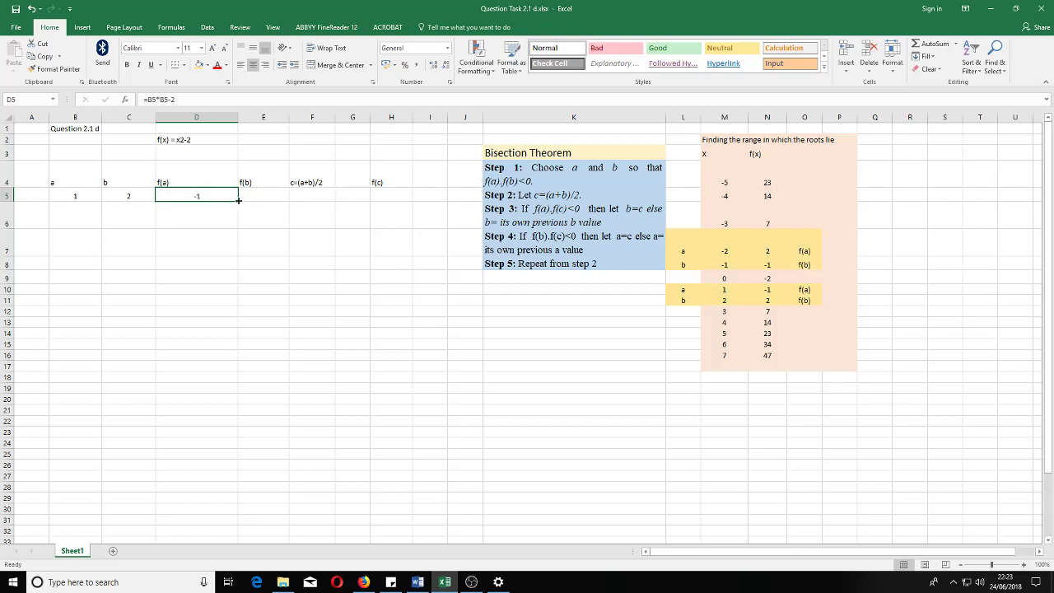
pyautogui.moveTo(238, 200); pyautogui.dragTo(280, 201)
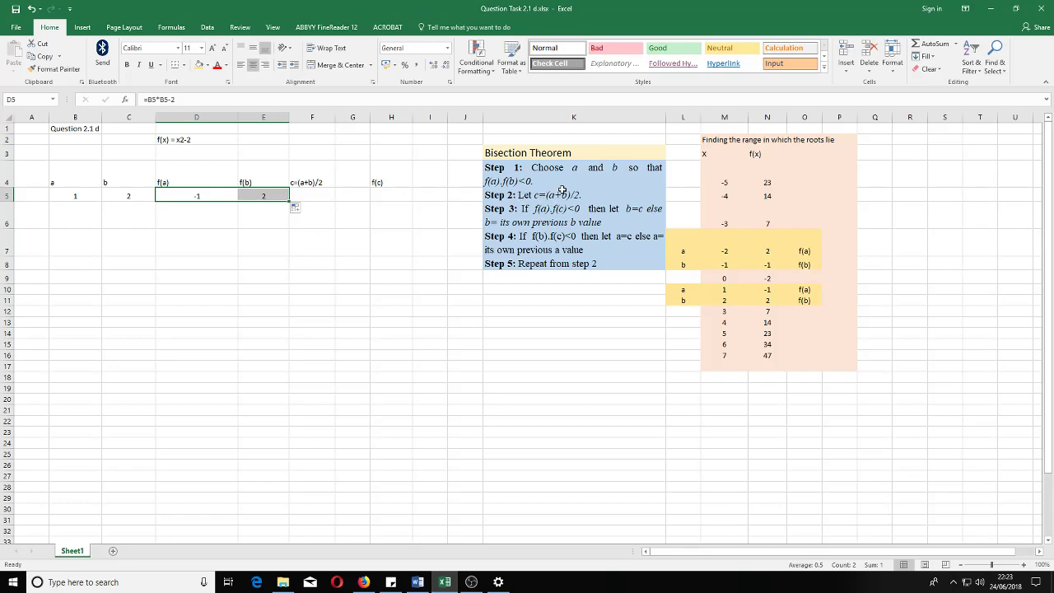
# Calculate the midpoint c in F5 with the formula =(B5+C5)/2
pyautogui.click(313, 194)
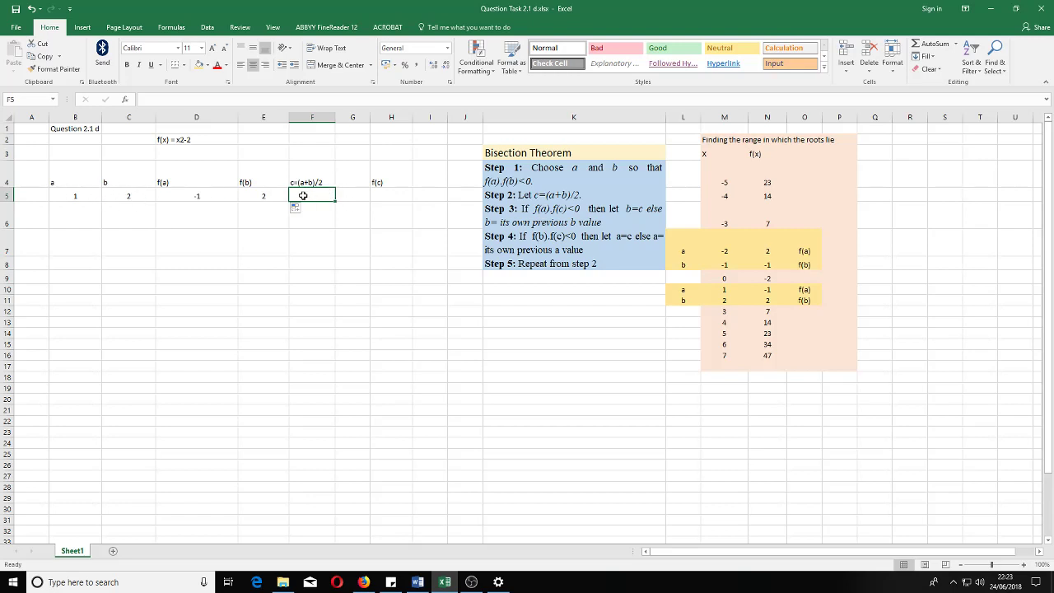
pyautogui.click(146, 100)
pyautogui.write('=')
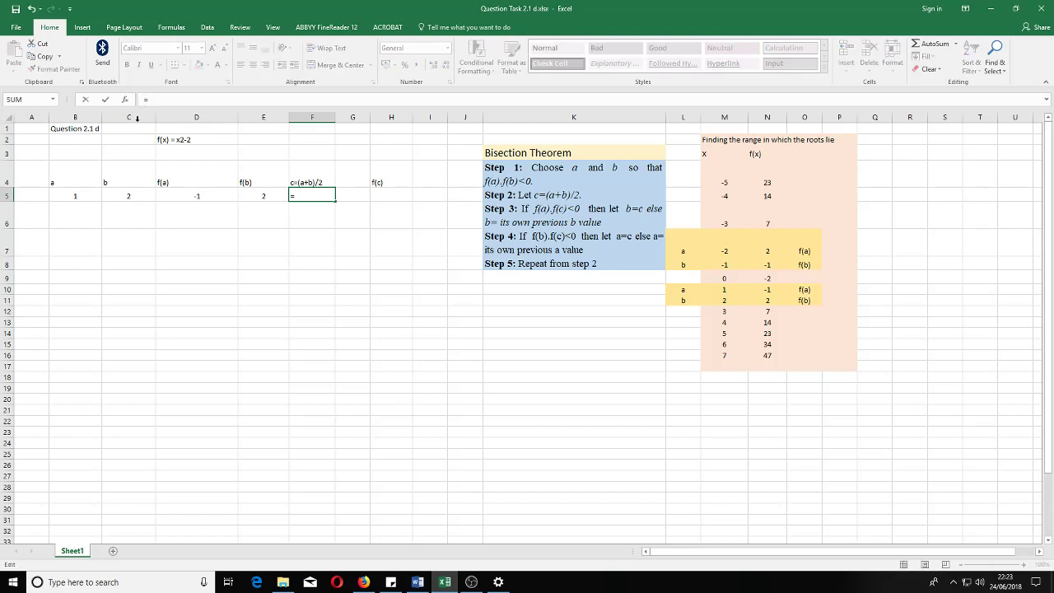
pyautogui.write('(')
pyautogui.click(75, 194)
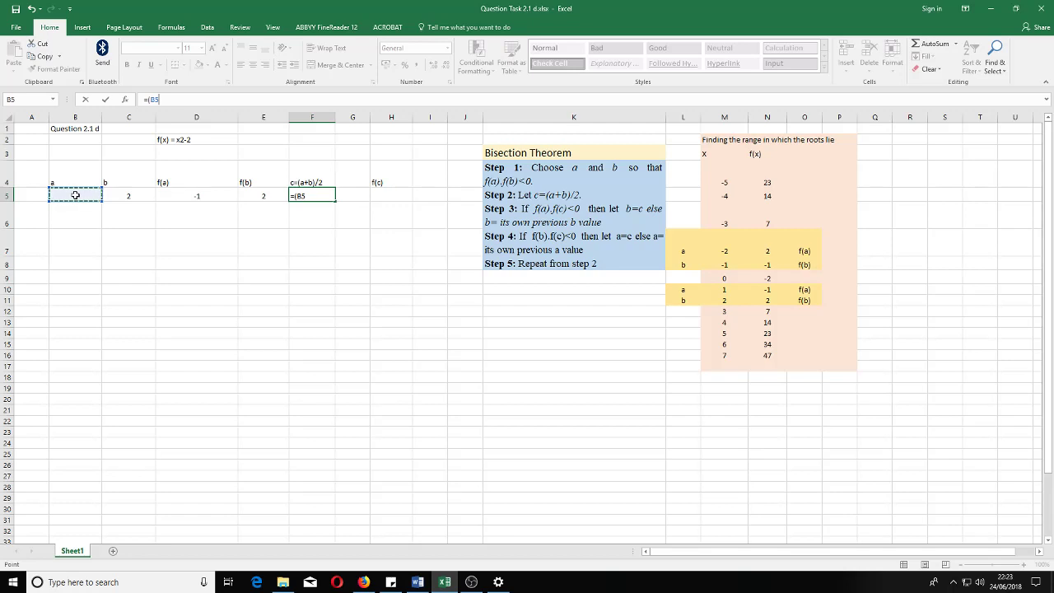
pyautogui.write('+')
pyautogui.click(128, 192)
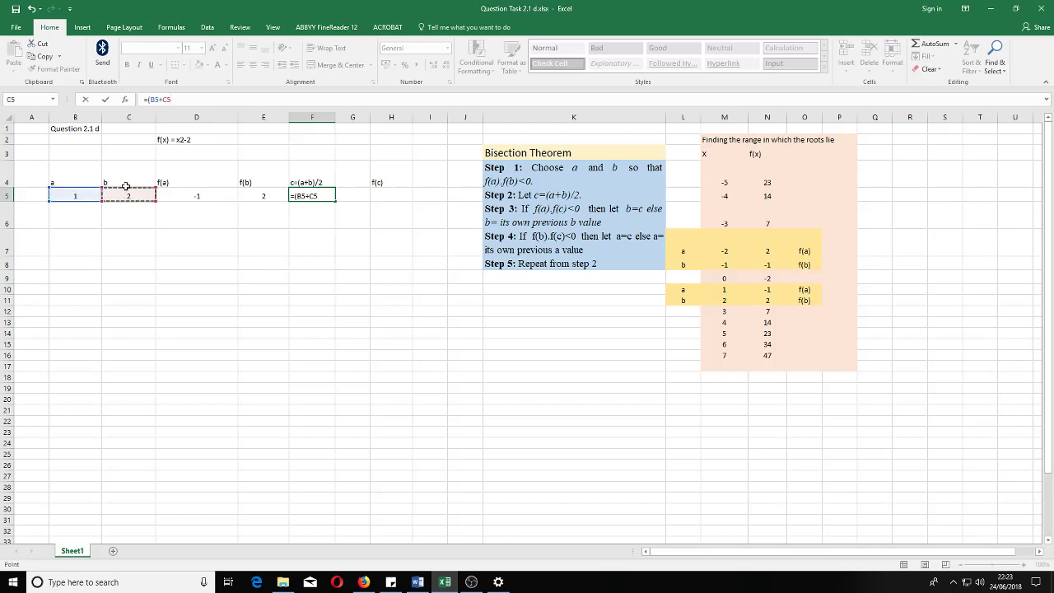
pyautogui.write(')/2')
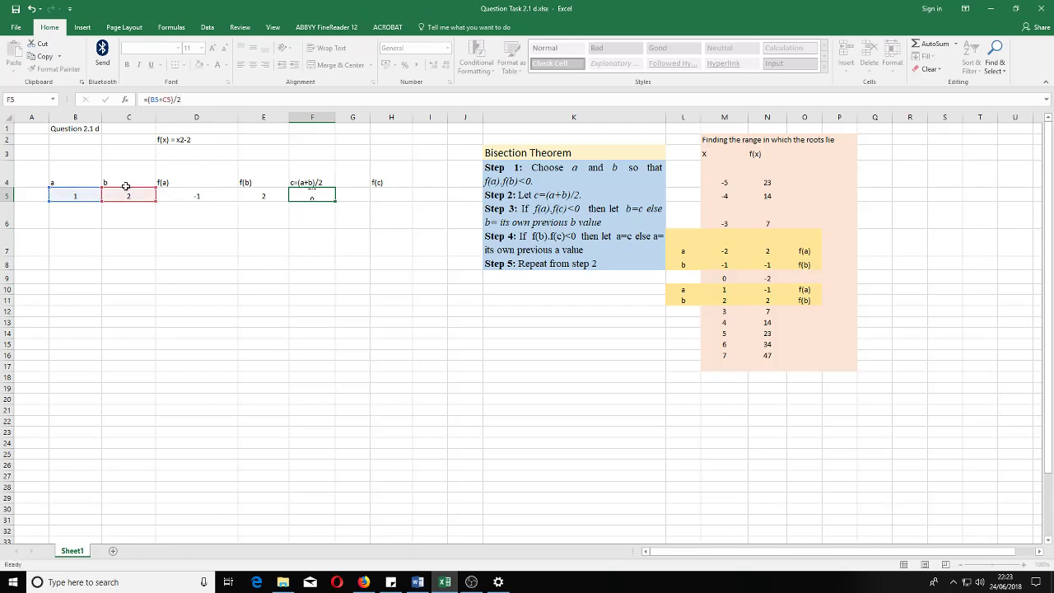
# Complete the midpoint formula in F5 and calculate f(c) in H5 with the formula =F5*F5-2
pyautogui.press('Return')
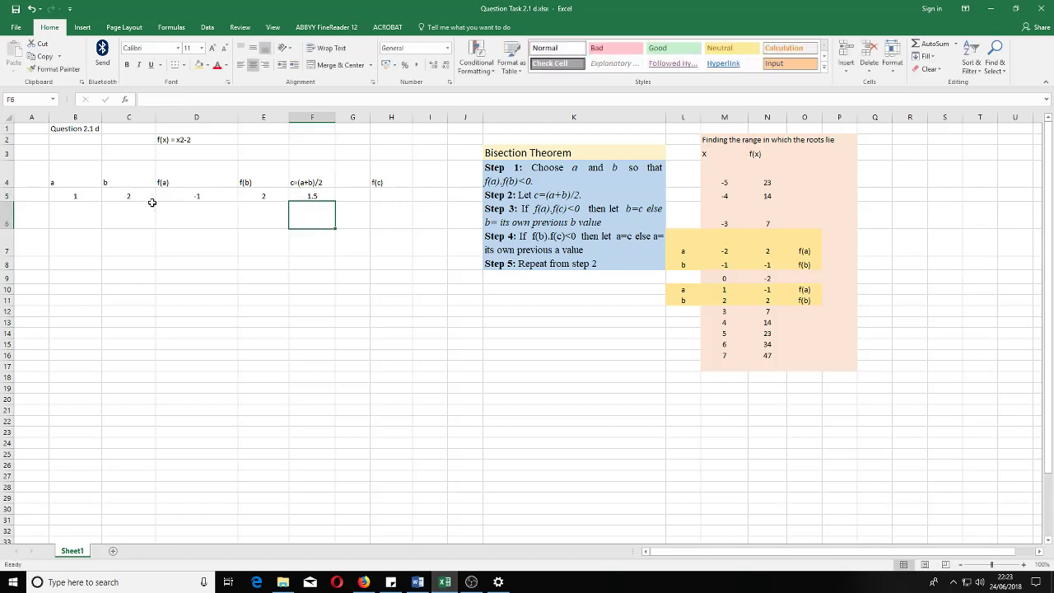
pyautogui.click(380, 194)
pyautogui.click(159, 97)
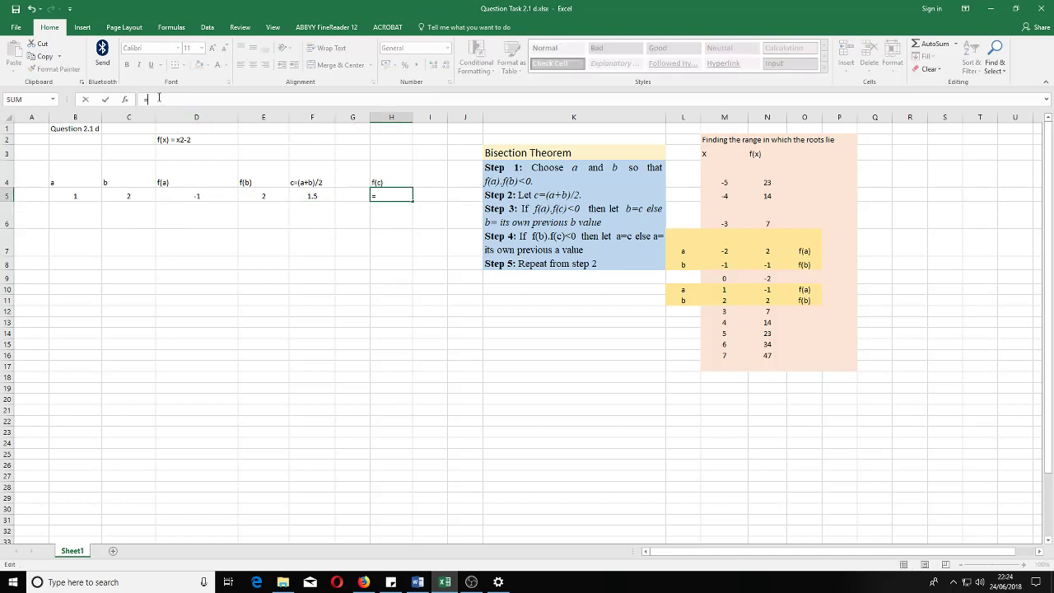
pyautogui.click(311, 195)
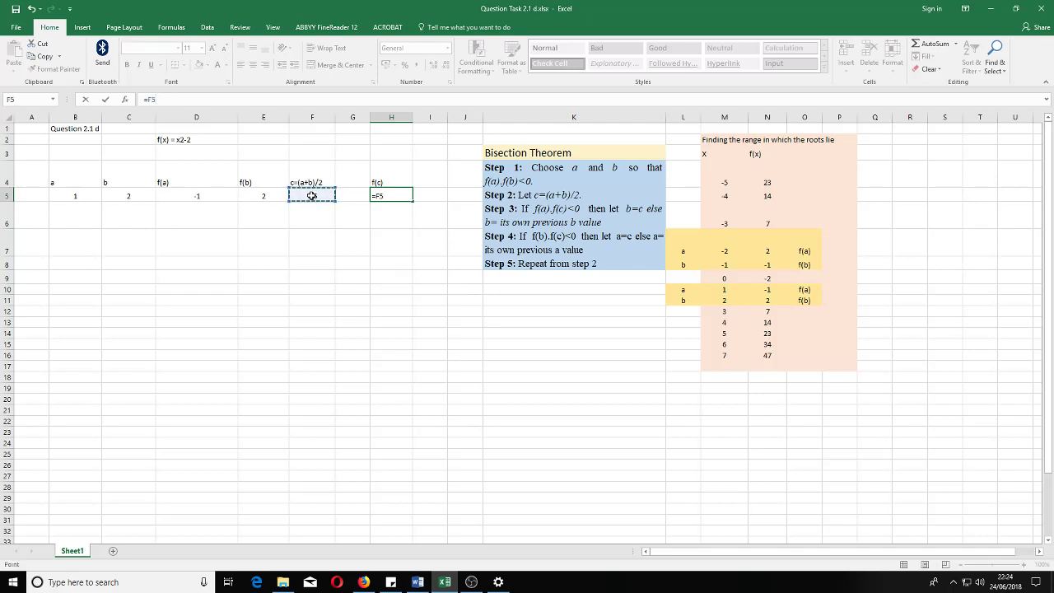
pyautogui.write('*')
pyautogui.click(313, 194)
pyautogui.write('-2')
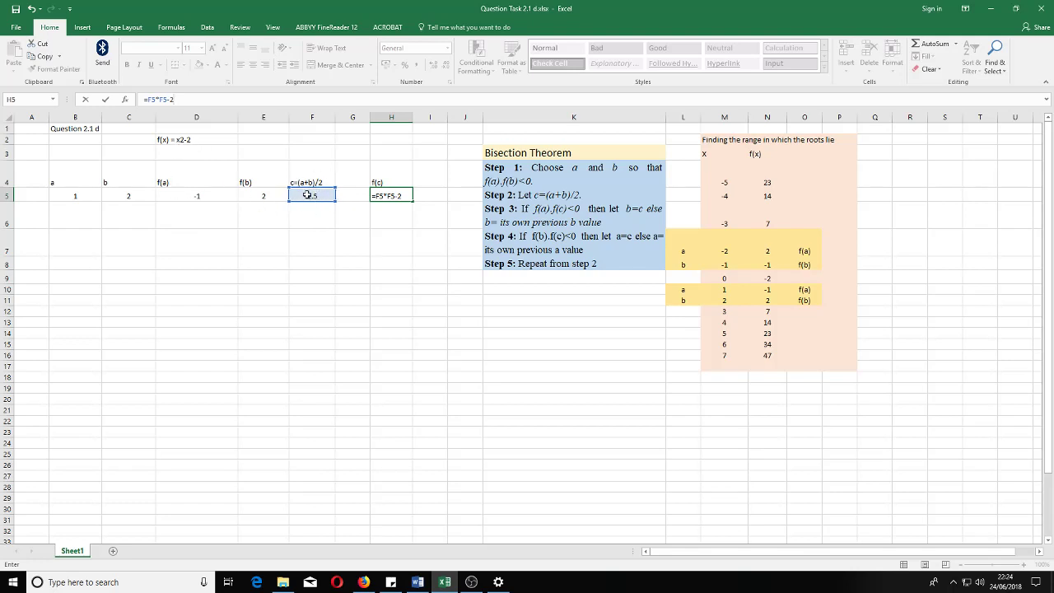
pyautogui.press('Return')
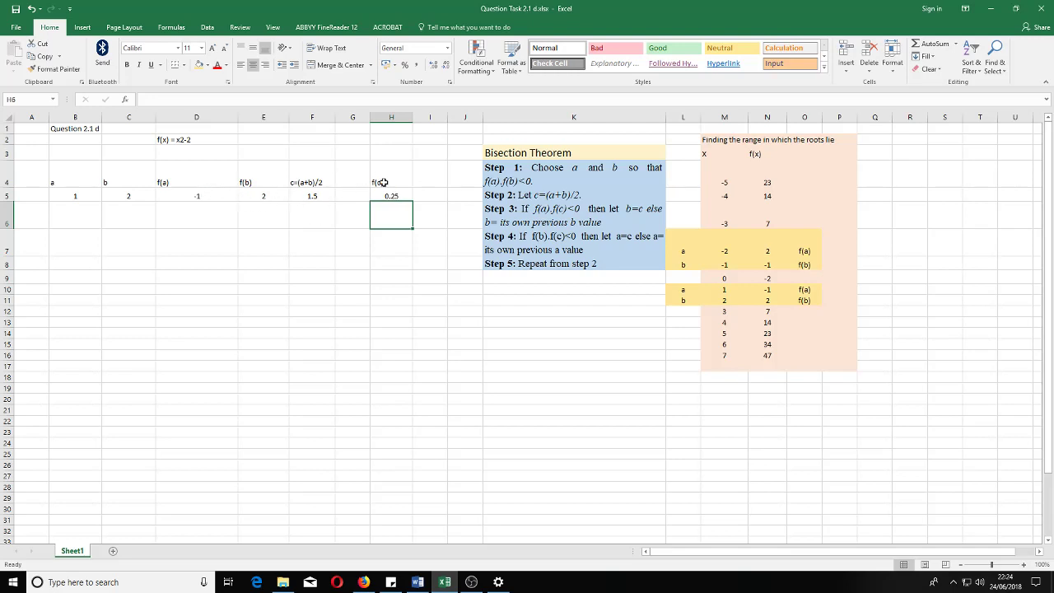
# Highlight the f(c) heading in H4 with the light gold fill colour
pyautogui.click(380, 176)
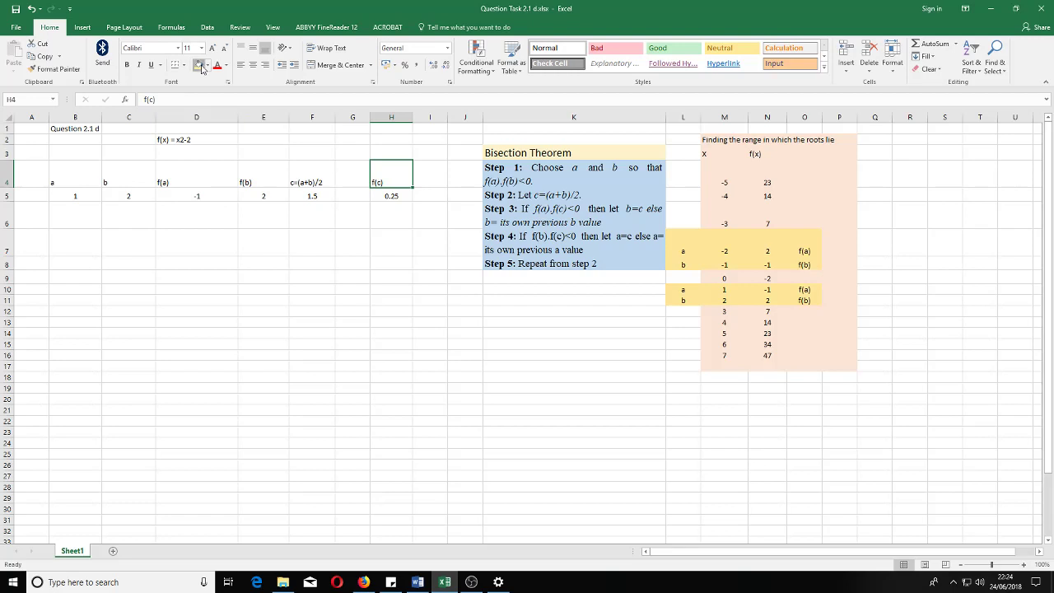
pyautogui.click(198, 65)
pyautogui.click(400, 257)
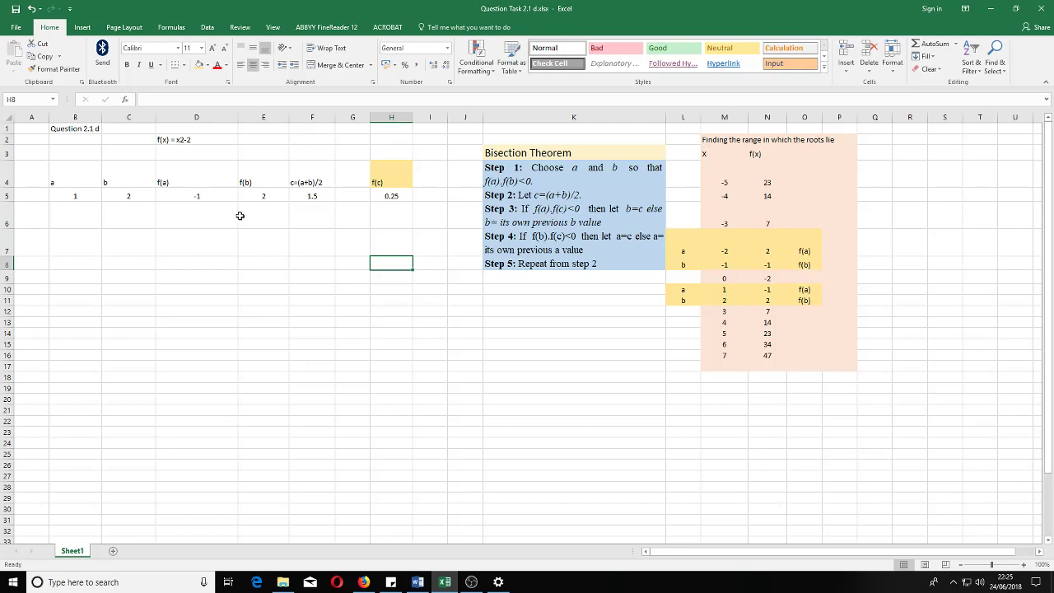
# Compute the next b value in C6 with the formula =IF((D5*H5)<0,F5,C5), accepting the proposed formula correction
pyautogui.click(139, 213)
pyautogui.click(149, 99)
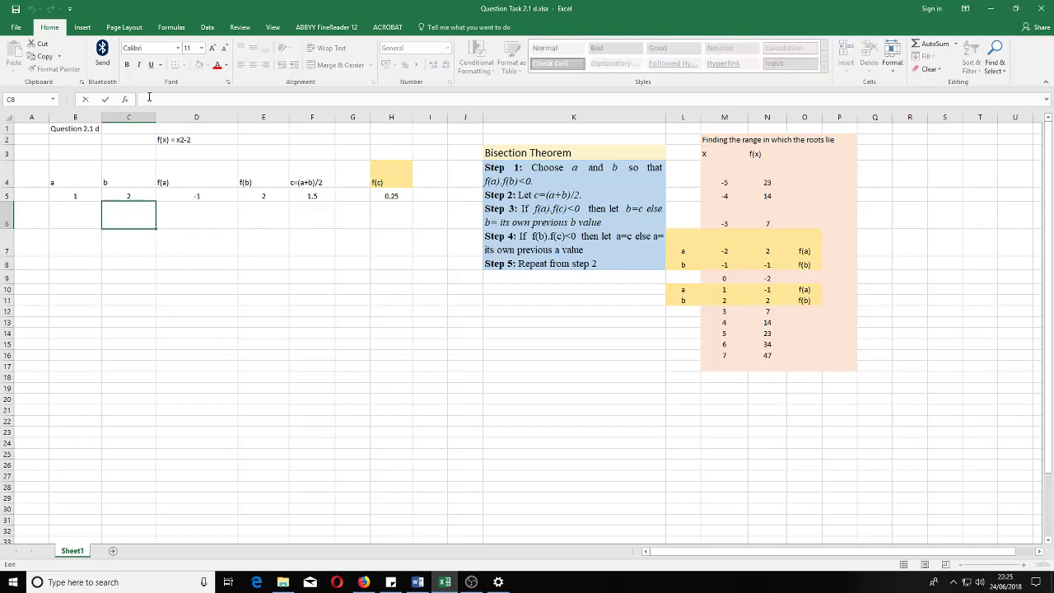
pyautogui.write('=if ((')
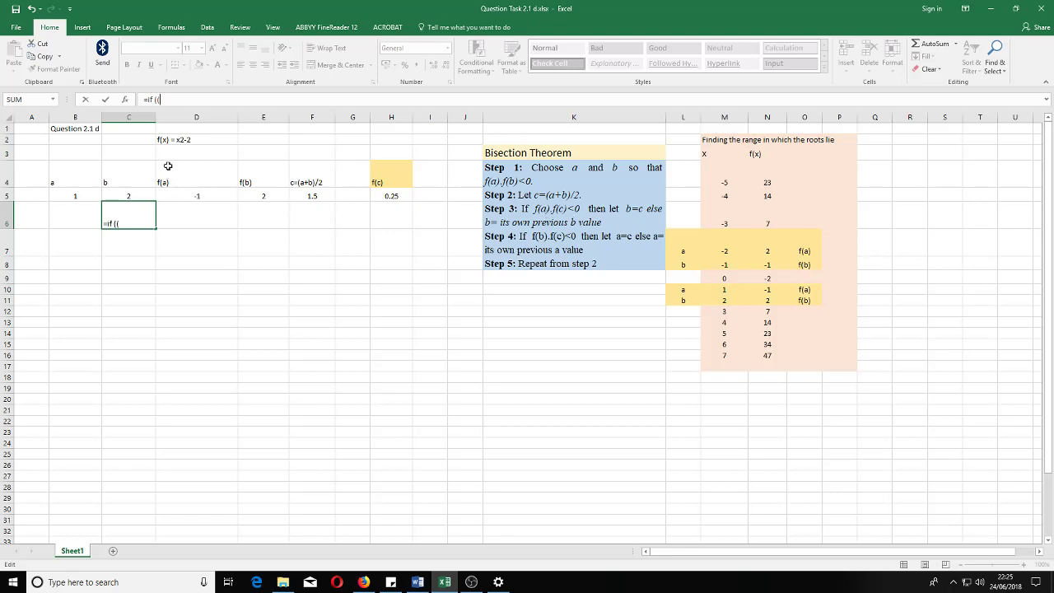
pyautogui.click(190, 195)
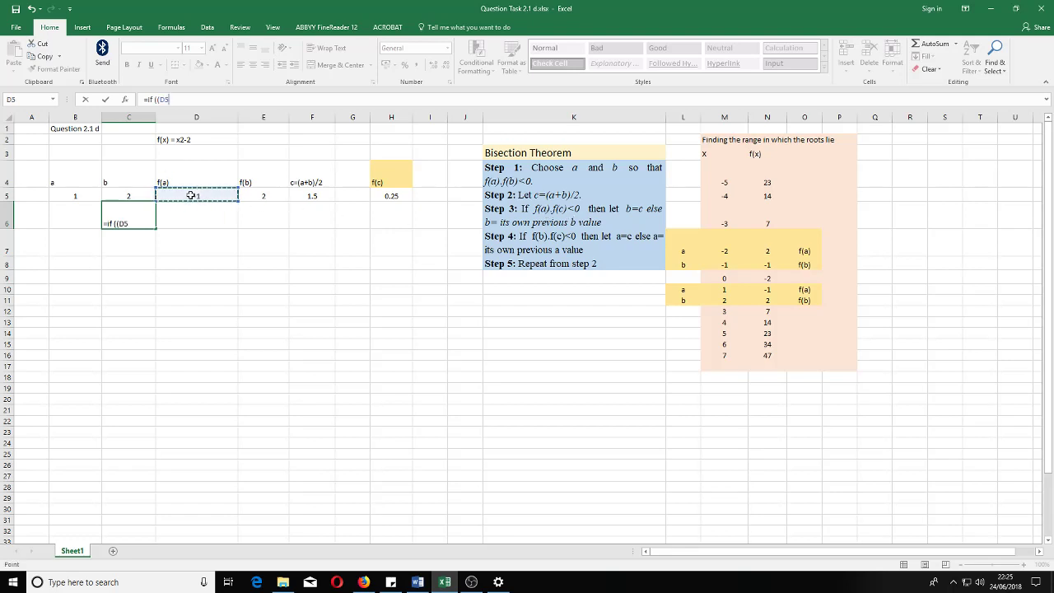
pyautogui.write('*')
pyautogui.click(373, 198)
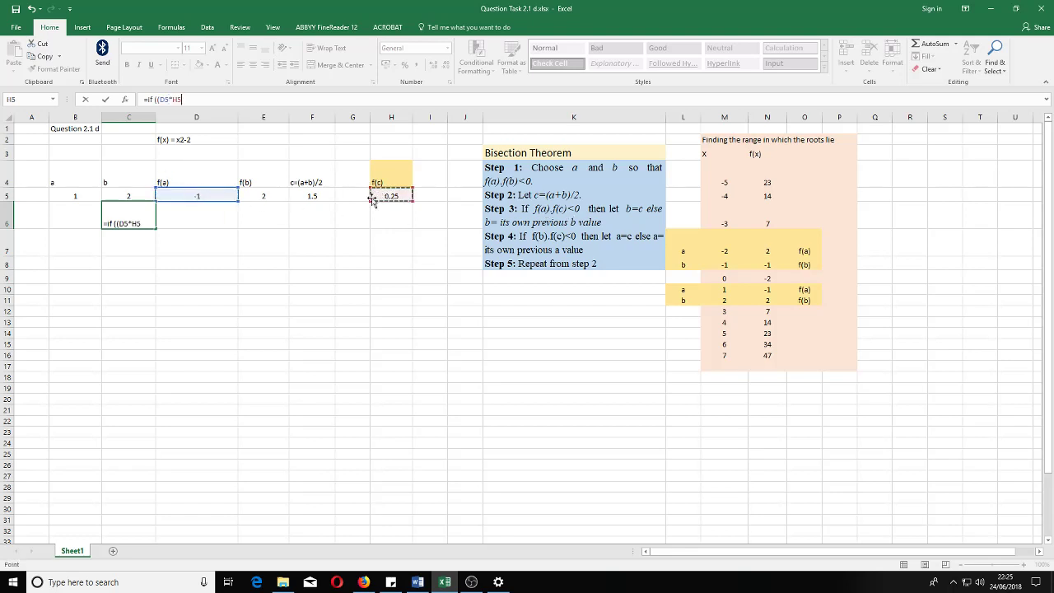
pyautogui.write(')')
pyautogui.write('<0,')
pyautogui.click(311, 194)
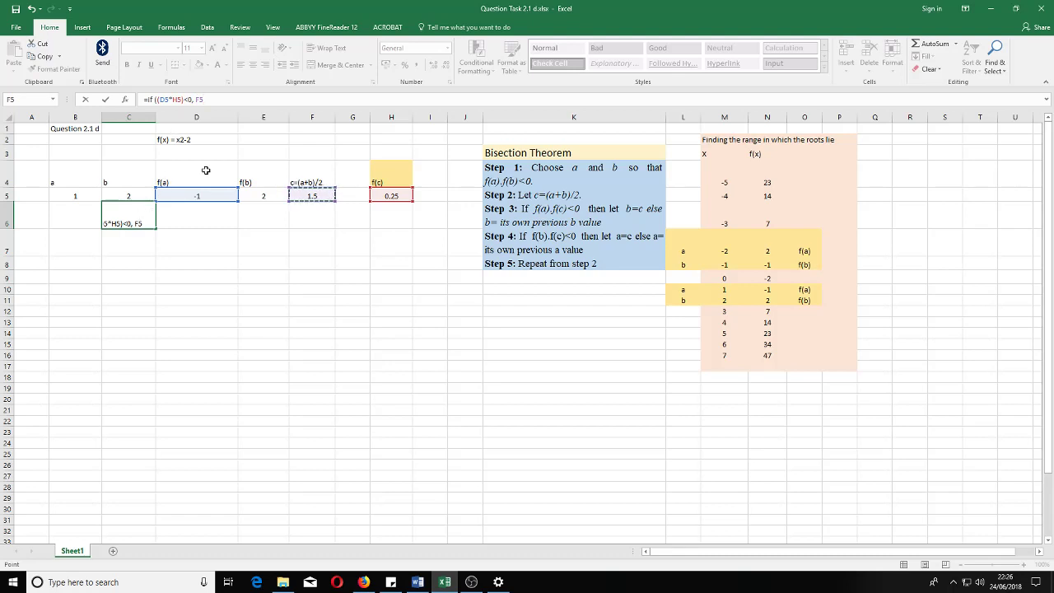
pyautogui.write(',')
pyautogui.click(131, 194)
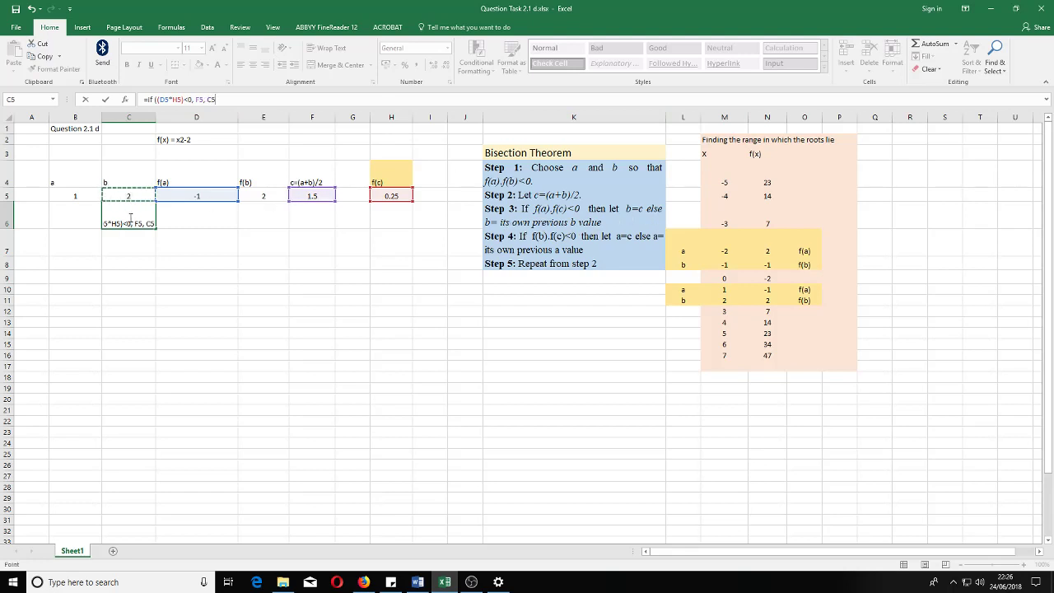
pyautogui.write(')')
pyautogui.press('Return')
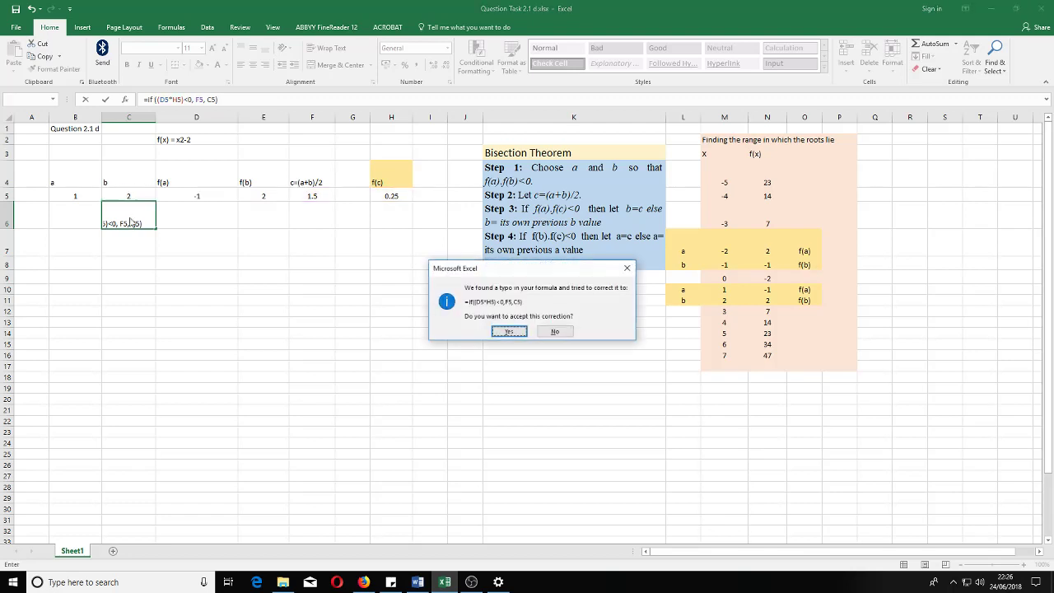
pyautogui.click(510, 332)
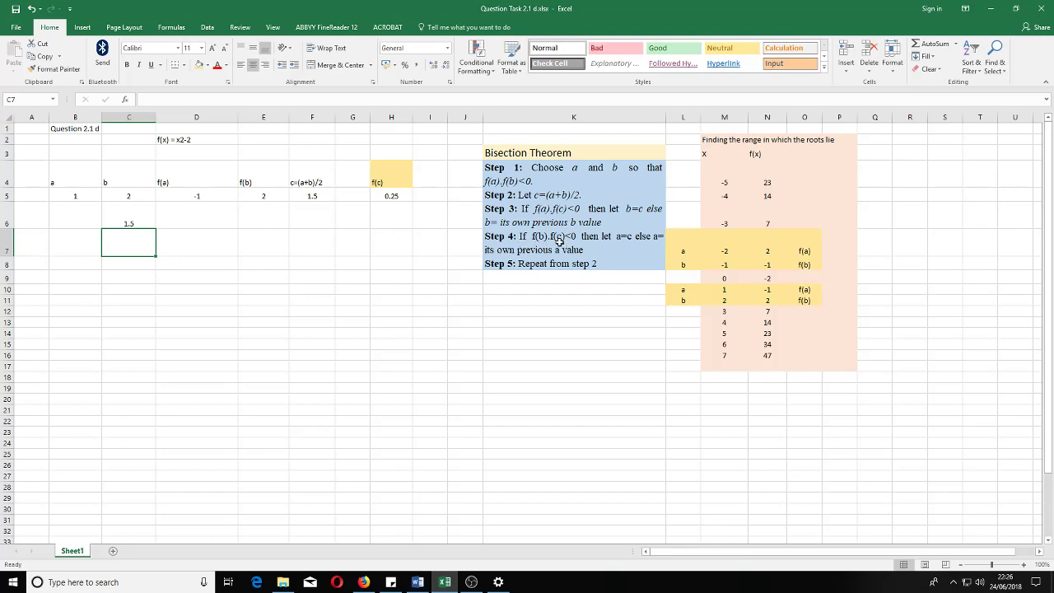
# Compute the next a value in B6 with the formula =IF((H5*E5)<0,F5,B5), accepting the proposed formula correction
pyautogui.click(74, 216)
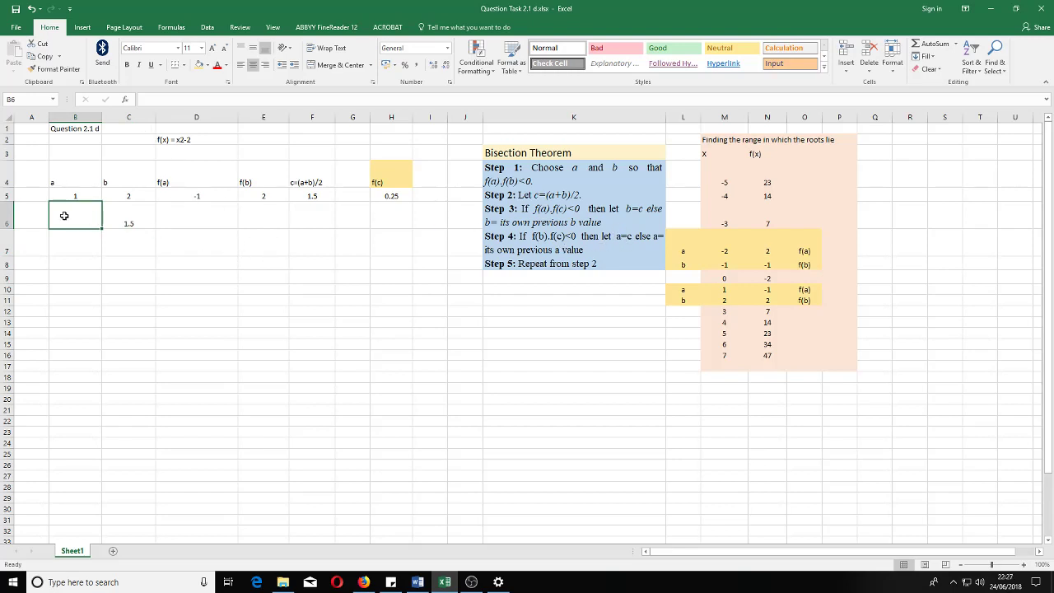
pyautogui.click(185, 101)
pyautogui.write('=')
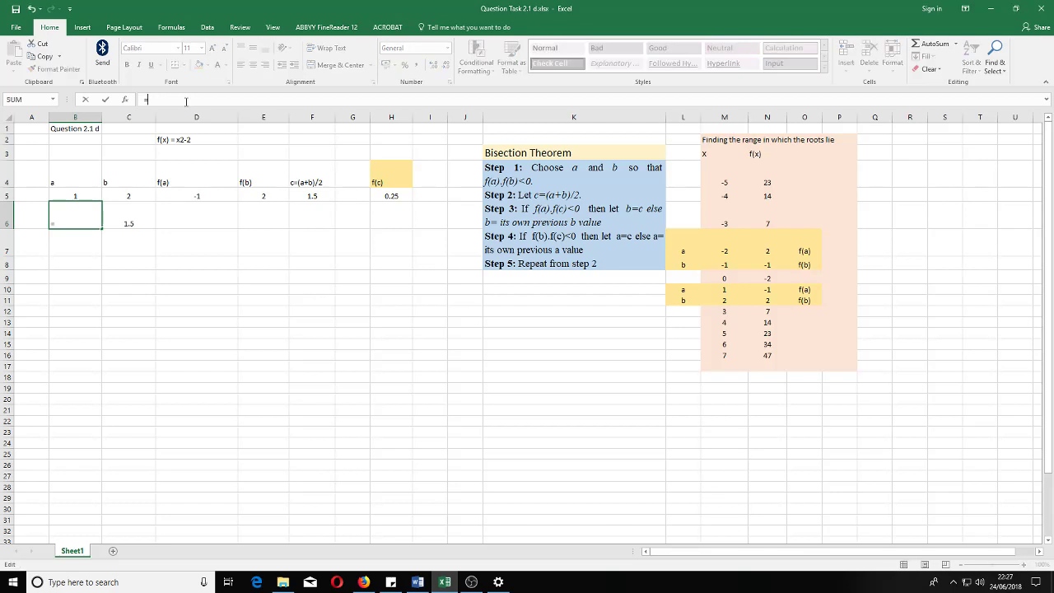
pyautogui.write('if ((')
pyautogui.click(388, 194)
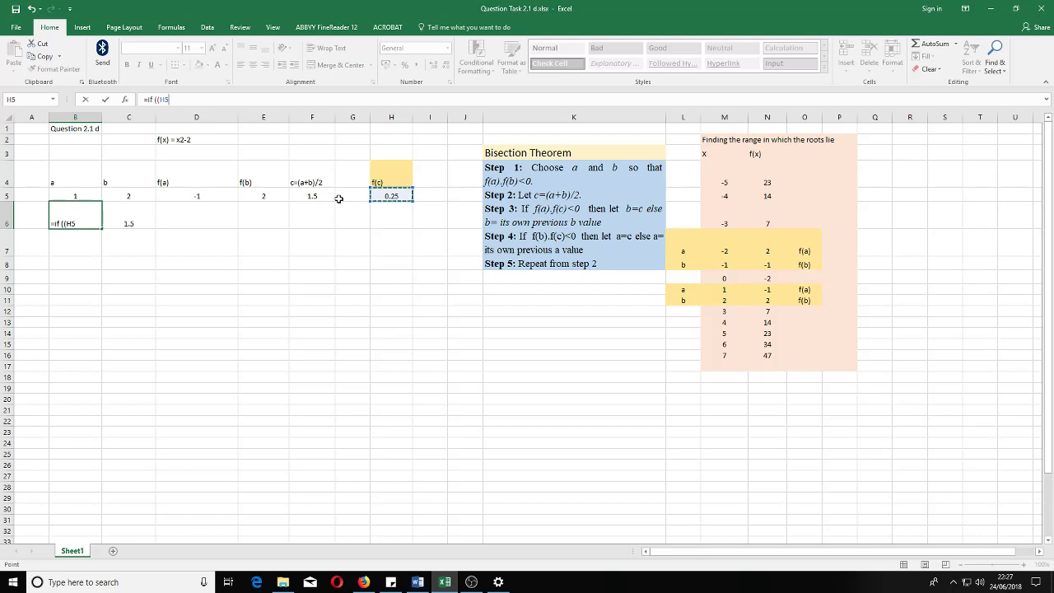
pyautogui.write('*')
pyautogui.click(255, 196)
pyautogui.write(')<0,')
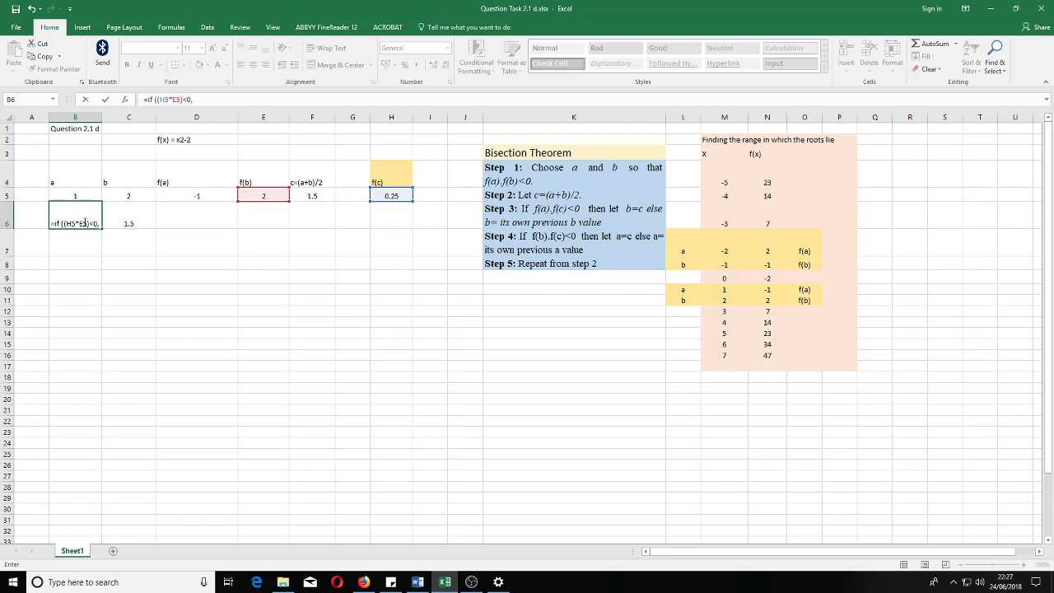
pyautogui.click(320, 194)
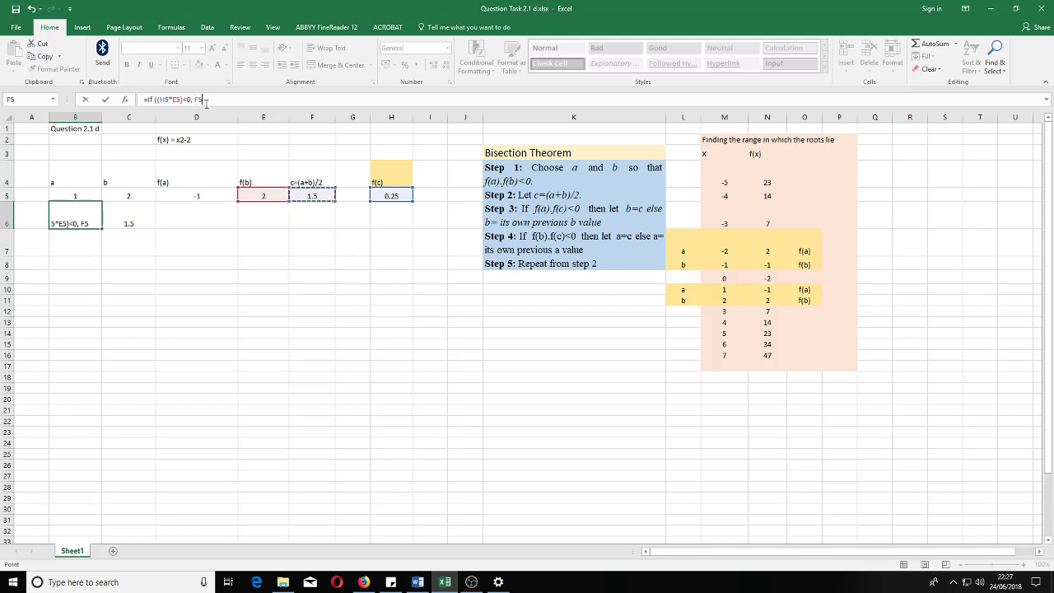
pyautogui.write(',')
pyautogui.click(76, 198)
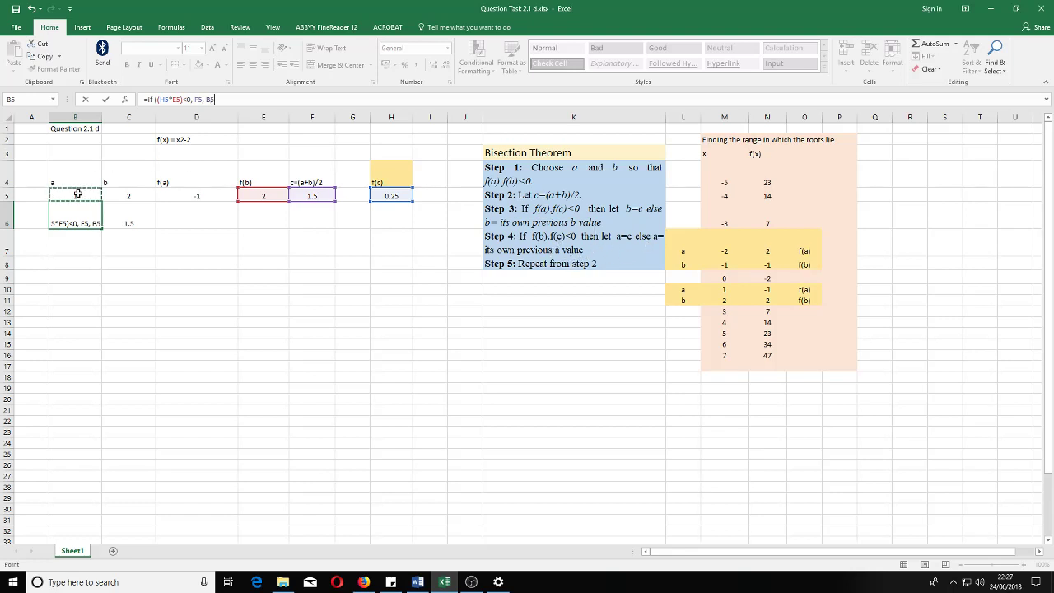
pyautogui.write(')')
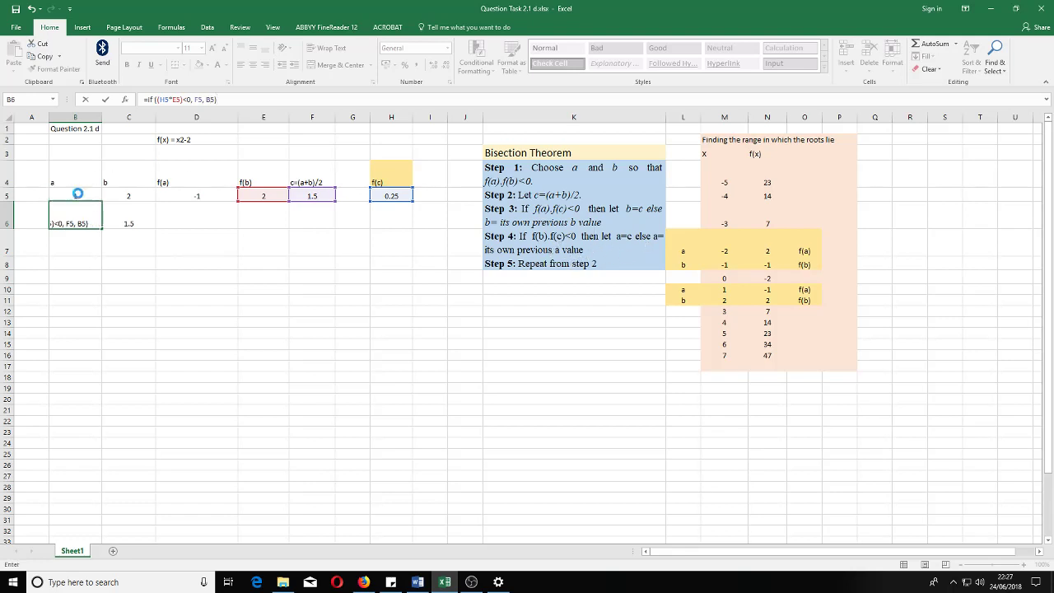
pyautogui.press('Return')
pyautogui.click(510, 332)
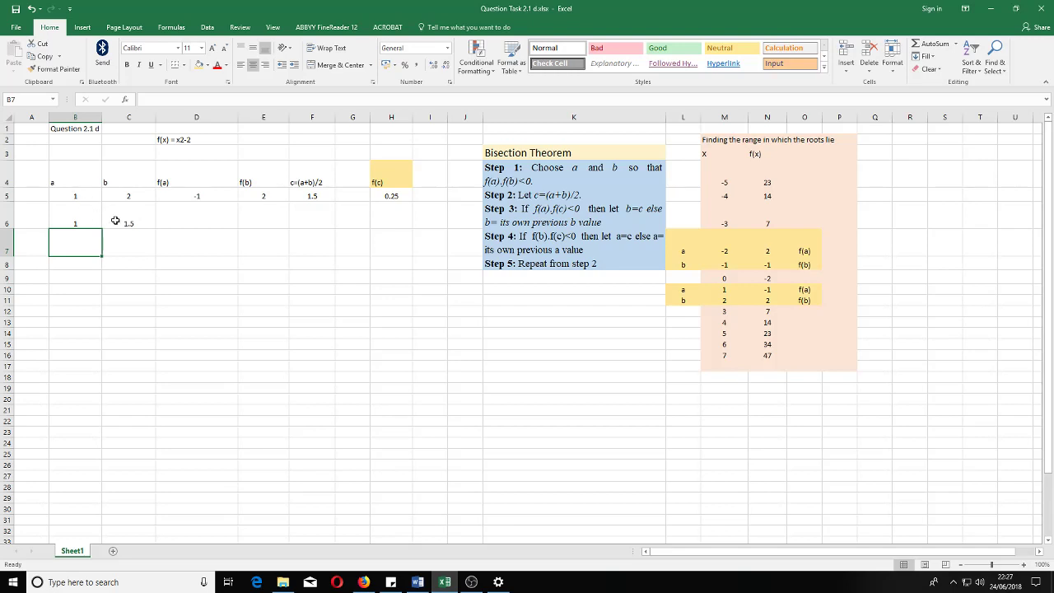
# Fill the f(a), f(b), midpoint and f(c) formulas from row 5 down into row 6
pyautogui.click(201, 224)
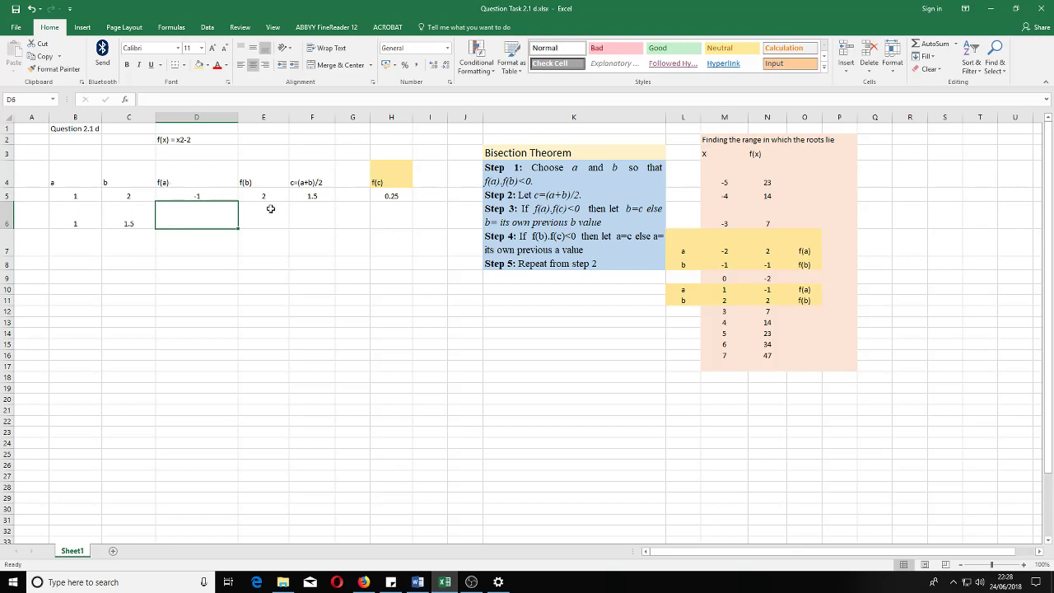
pyautogui.click(192, 192)
pyautogui.moveTo(238, 202); pyautogui.dragTo(287, 224)
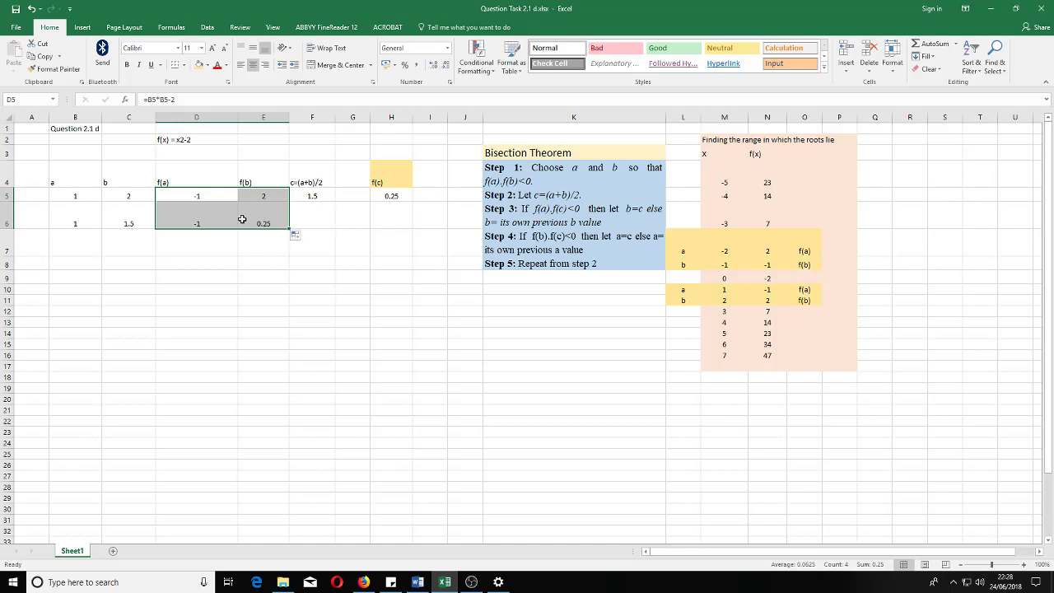
pyautogui.click(329, 211)
pyautogui.click(328, 197)
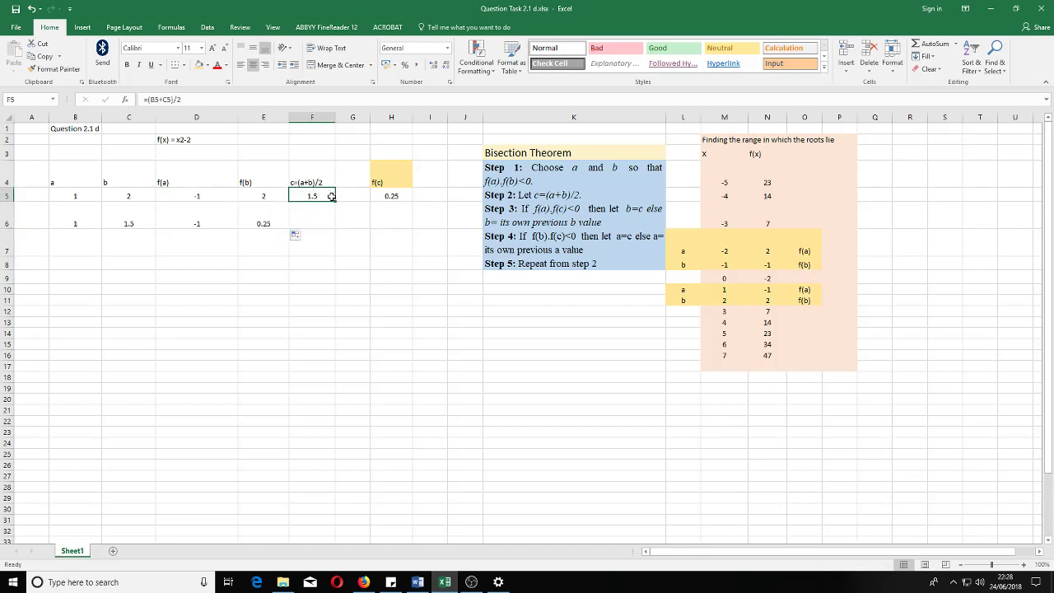
pyautogui.moveTo(335, 200); pyautogui.dragTo(335, 229)
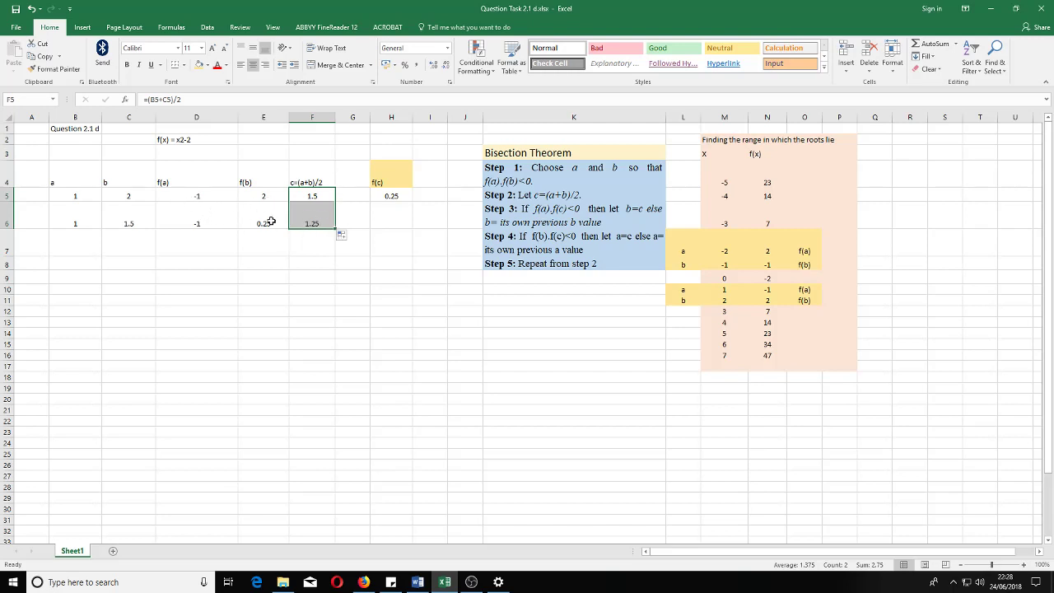
pyautogui.click(351, 212)
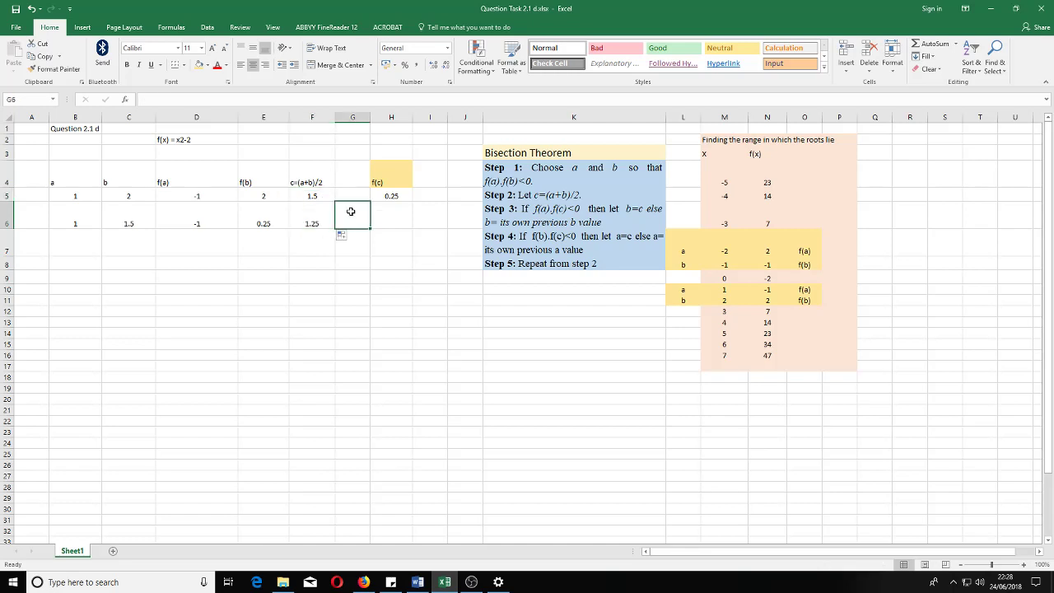
pyautogui.click(391, 194)
pyautogui.moveTo(413, 202); pyautogui.dragTo(412, 229)
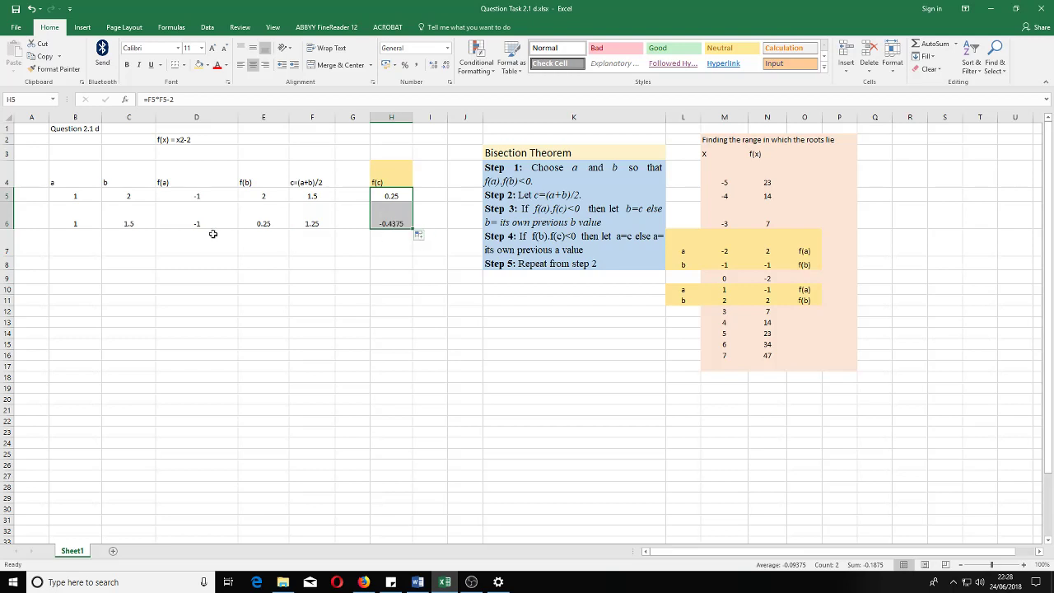
# Extend the iteration formulas in B6:H6 down to row 37 and highlight the final midpoint in F37 with the light gold fill
pyautogui.moveTo(77, 223); pyautogui.dragTo(412, 529)
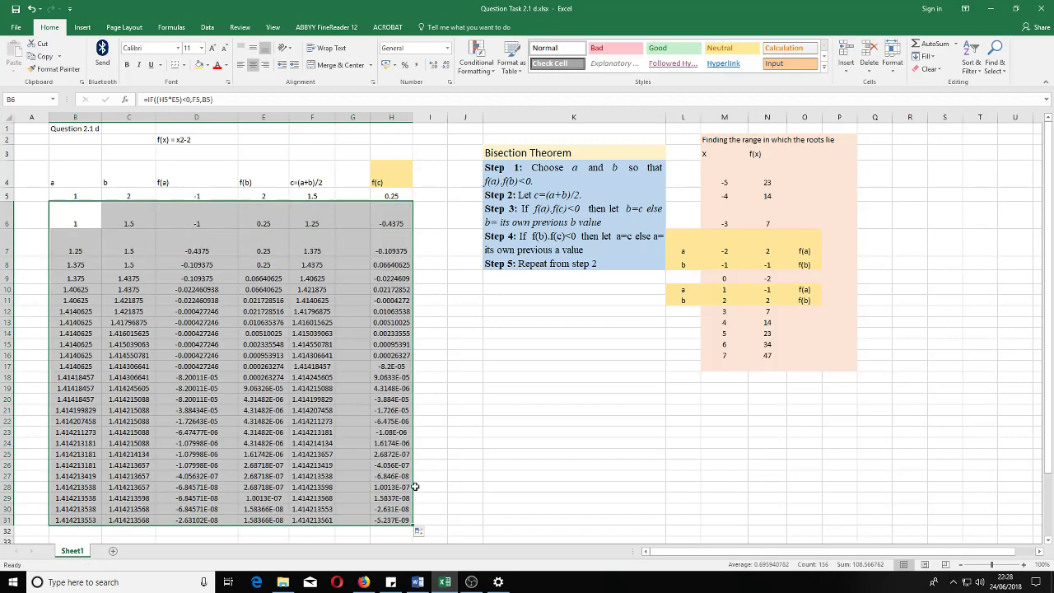
pyautogui.scroll(-1, 327, 377)
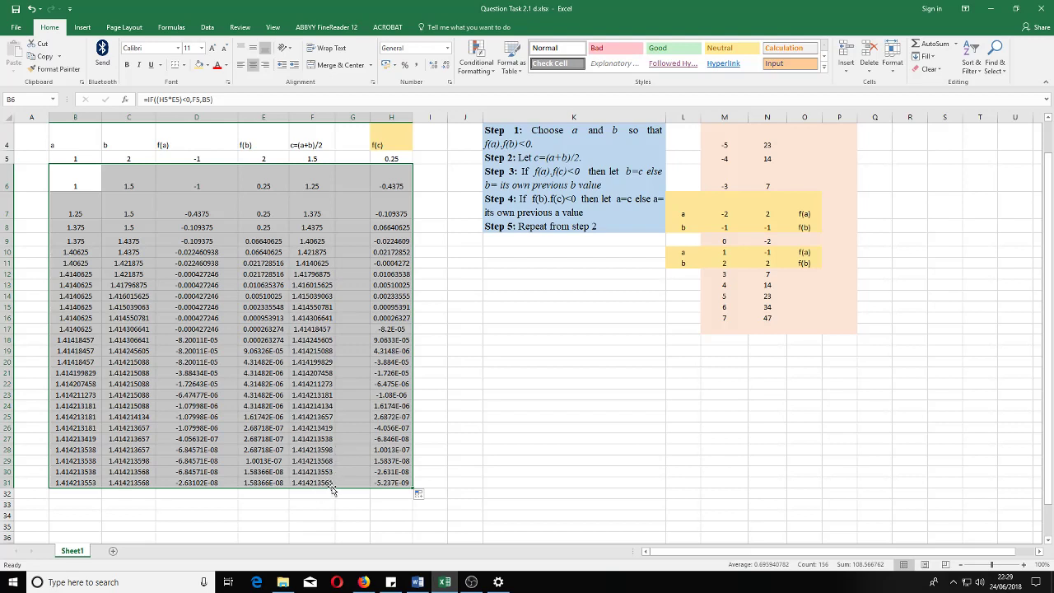
pyautogui.moveTo(414, 489); pyautogui.dragTo(415, 521)
pyautogui.scroll(-1, 460, 469)
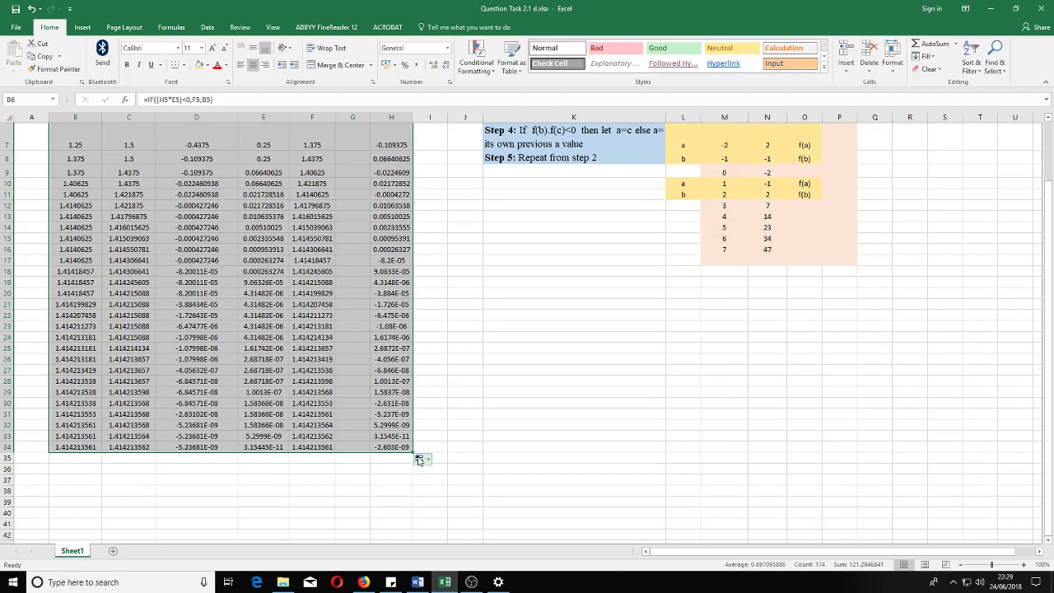
pyautogui.moveTo(413, 450); pyautogui.dragTo(415, 485)
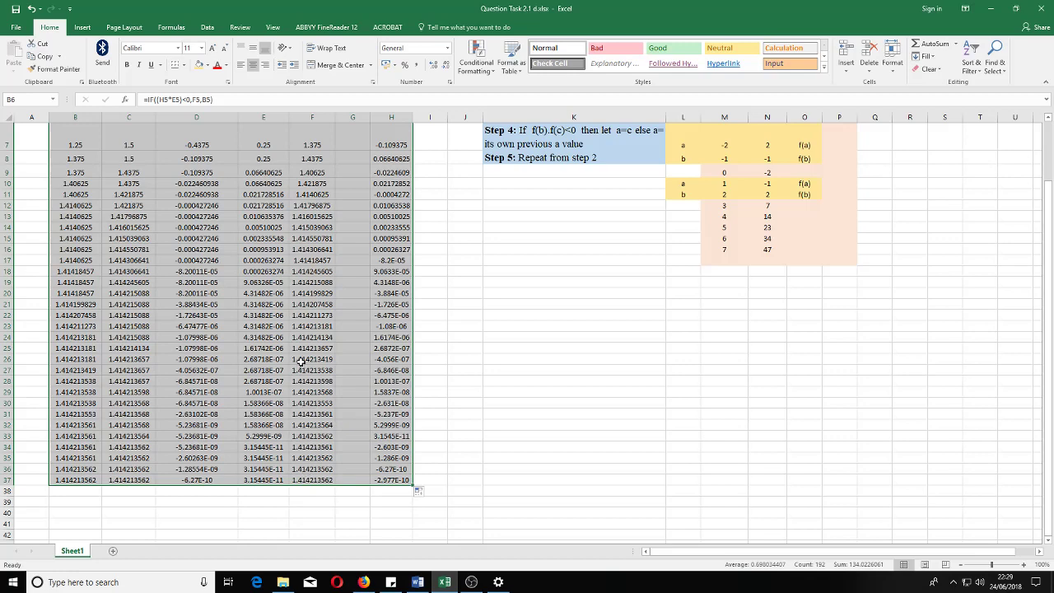
pyautogui.click(318, 479)
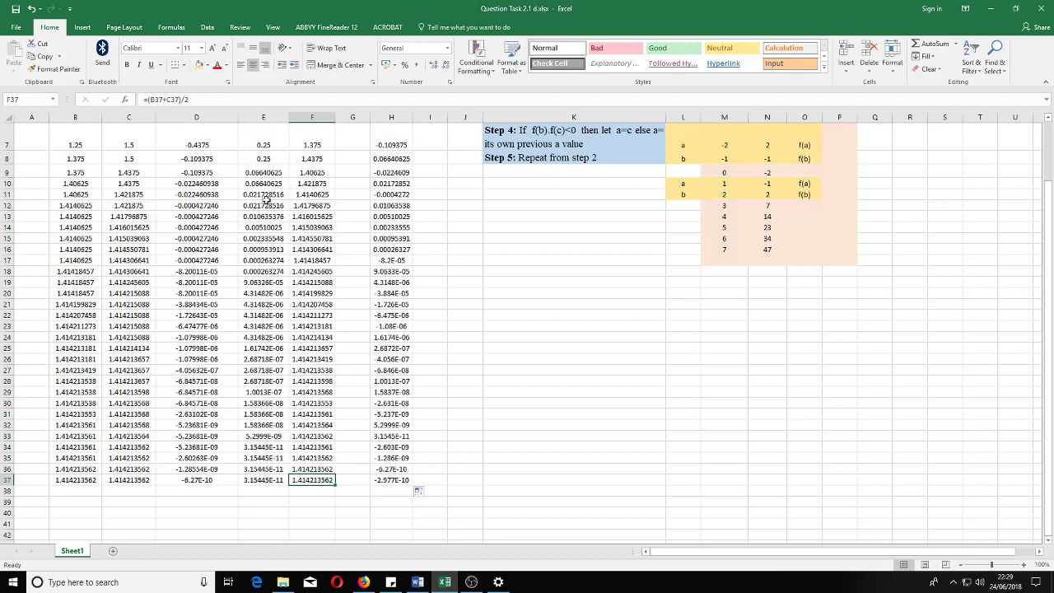
pyautogui.click(198, 65)
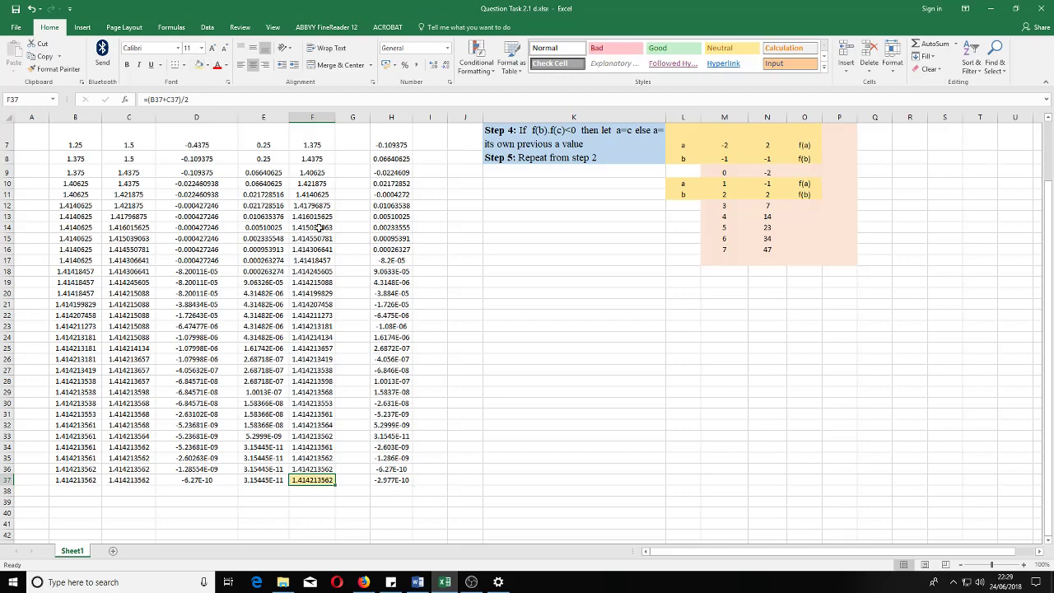
# Copy the whole bisection iteration table, cells B4:H37 including its header row
pyautogui.click(318, 228)
pyautogui.scroll(1, 76, 146)
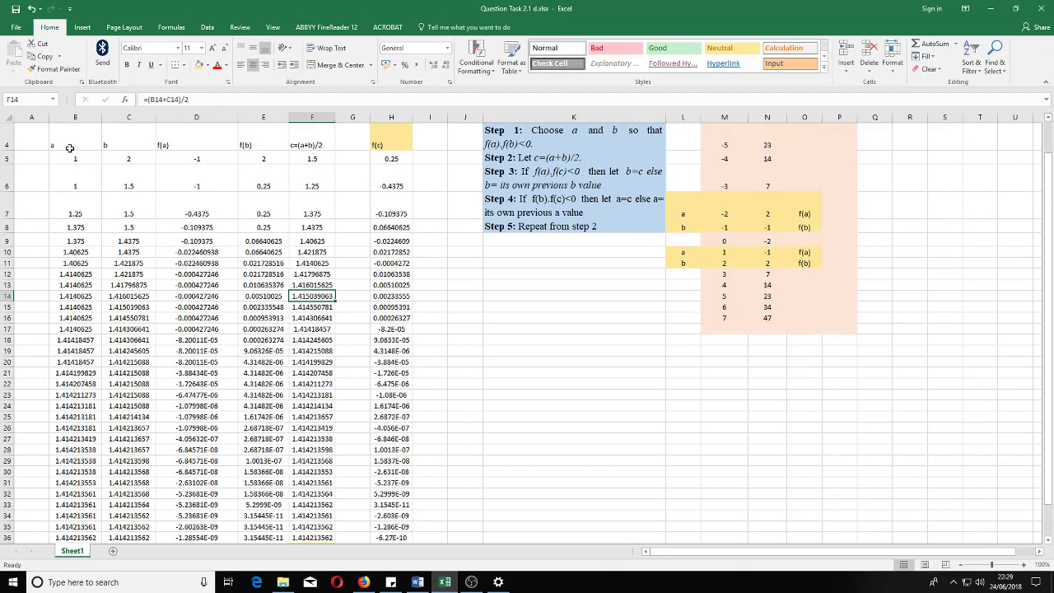
pyautogui.scroll(1, 69, 146)
pyautogui.scroll(-2, 262, 421)
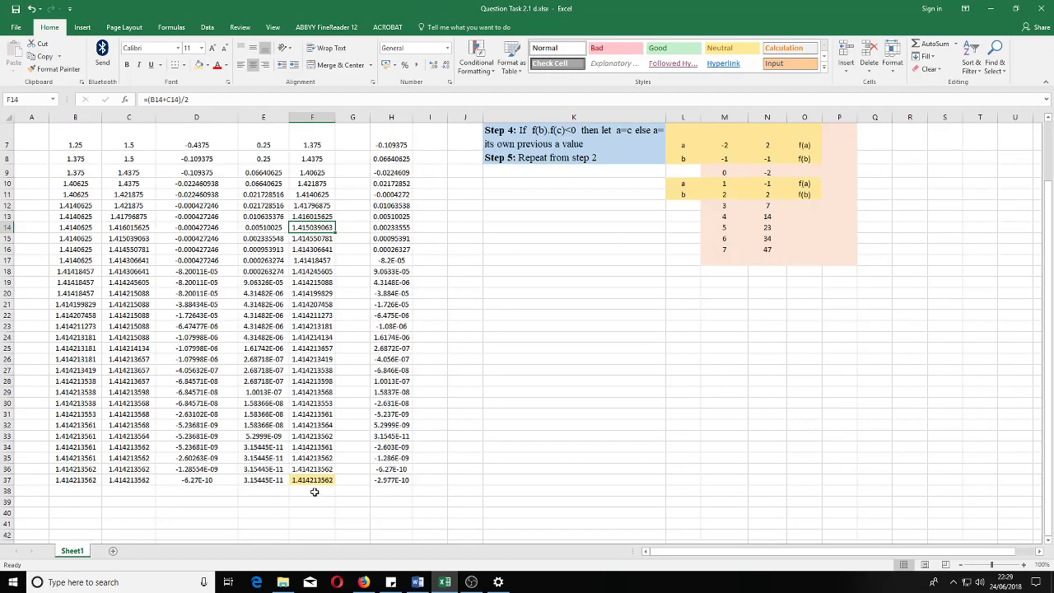
pyautogui.scroll(2, 181, 283)
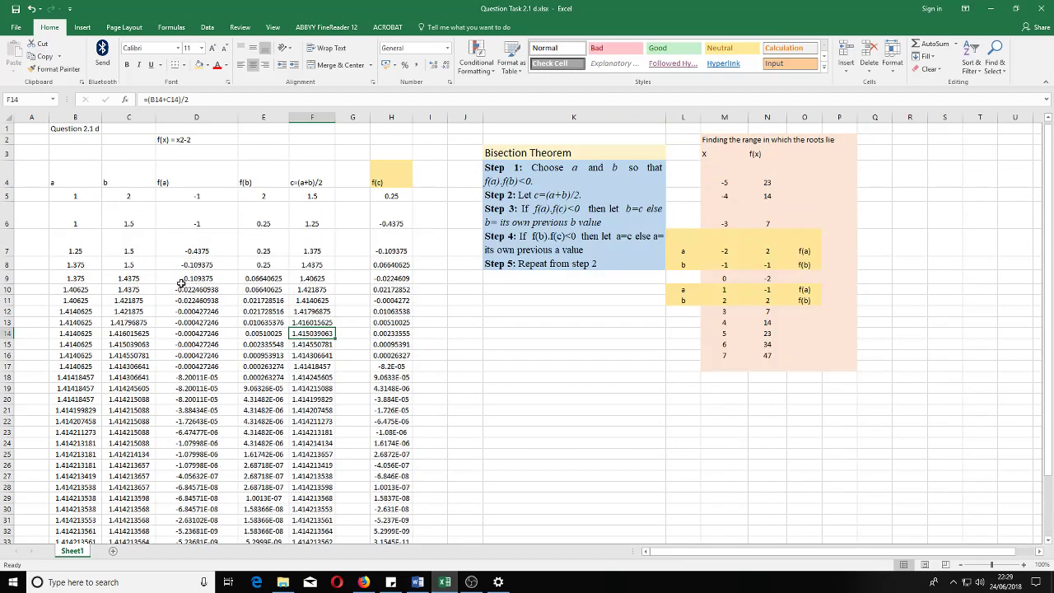
pyautogui.moveTo(71, 175); pyautogui.dragTo(395, 528)
pyautogui.hotkey('ctrl', 'c')
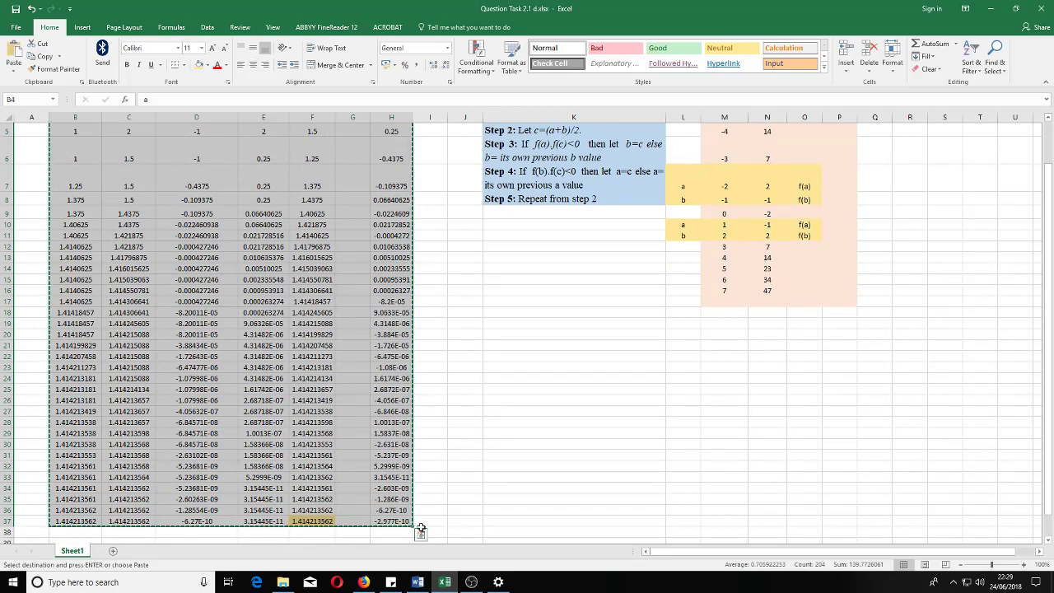
# Switch to the Word assignment and add the bold heading "Finding first root between 1 & 2" below the range table, followed by blank lines
pyautogui.click(418, 583)
pyautogui.scroll(-1, 587, 460)
pyautogui.scroll(2, 608, 339)
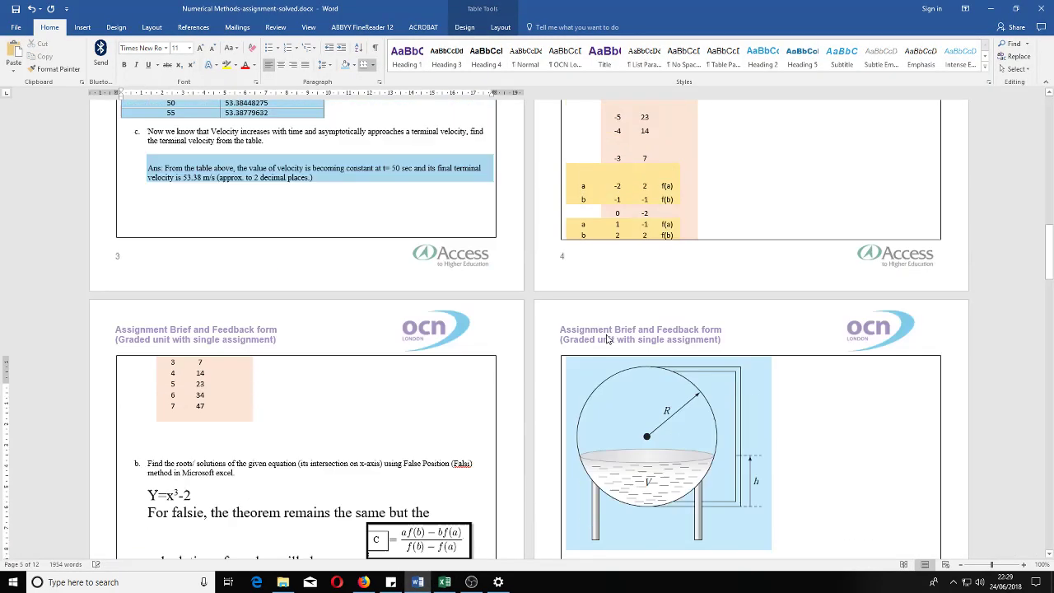
pyautogui.scroll(1, 608, 338)
pyautogui.scroll(-3, 462, 355)
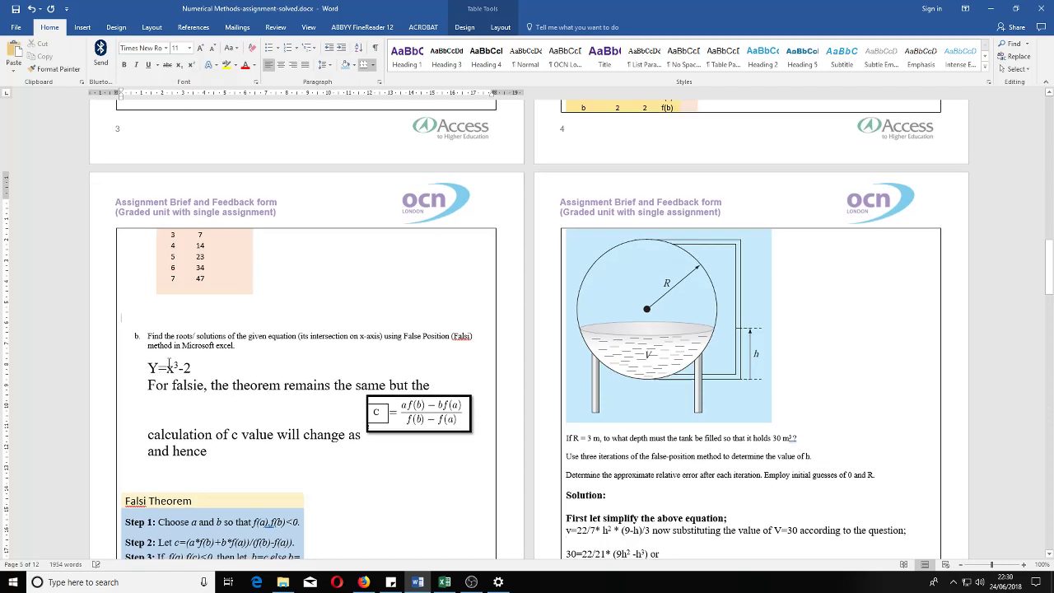
pyautogui.click(154, 313)
pyautogui.write('F')
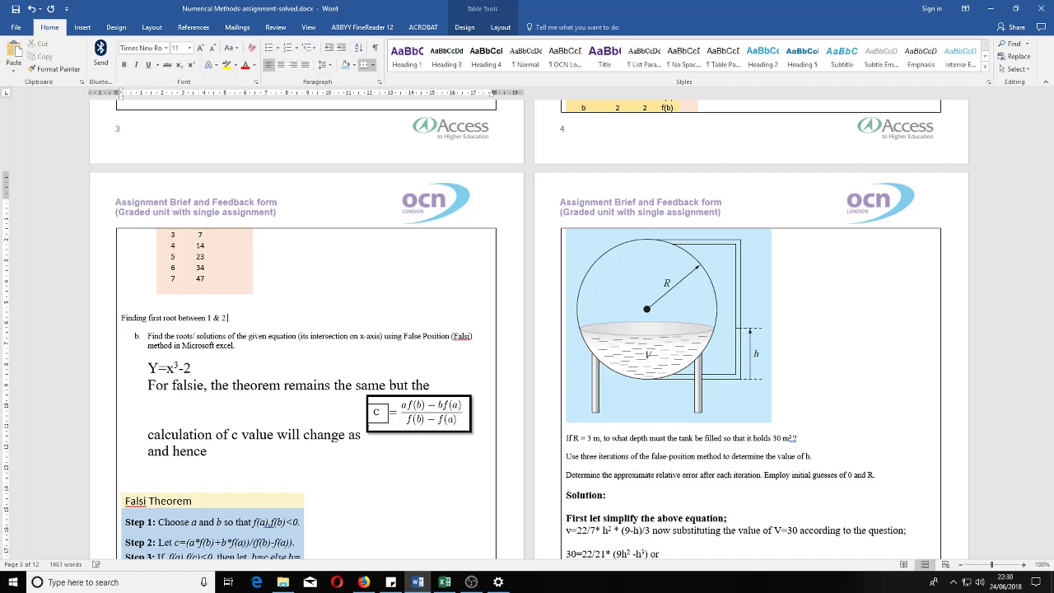
pyautogui.press('Return')
pyautogui.press('Return')
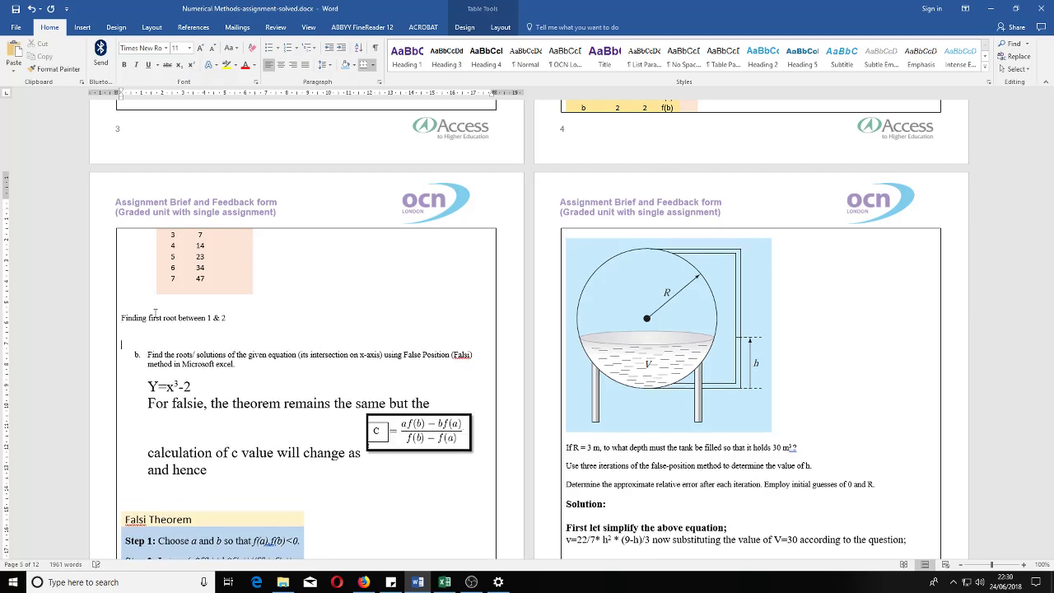
pyautogui.tripleClick(123, 317)
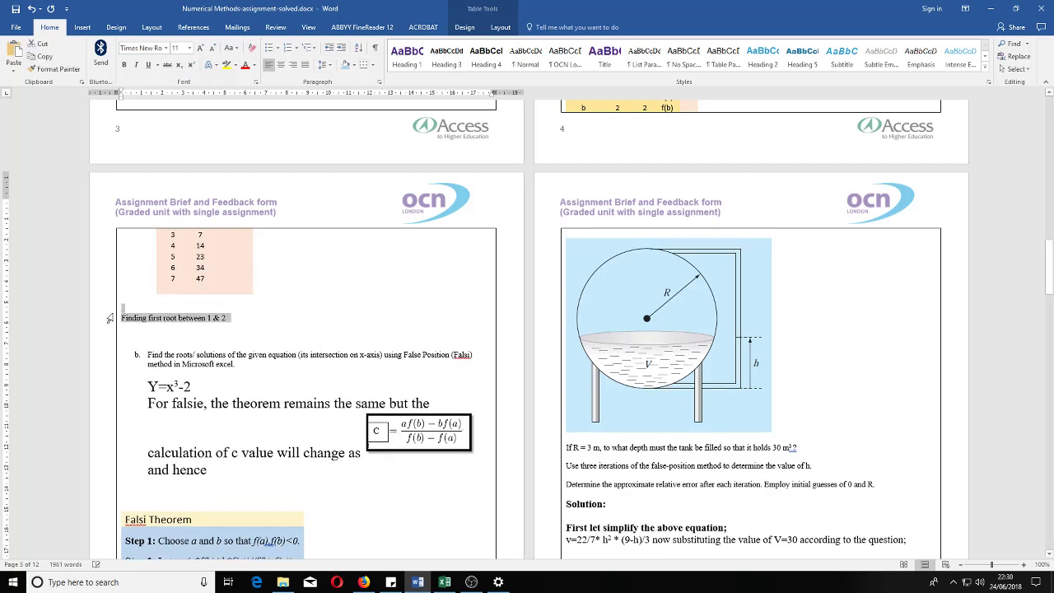
pyautogui.hotkey('ctrl', 'b')
# Paste the copied iteration table directly below the first root heading
pyautogui.scroll(3, 678, 202)
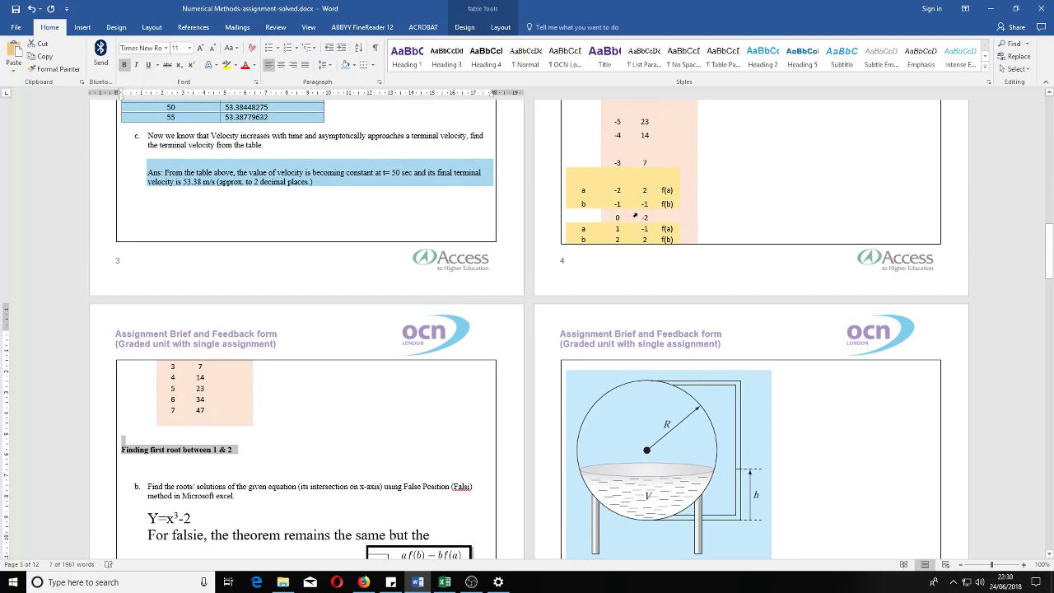
pyautogui.scroll(-3, 364, 341)
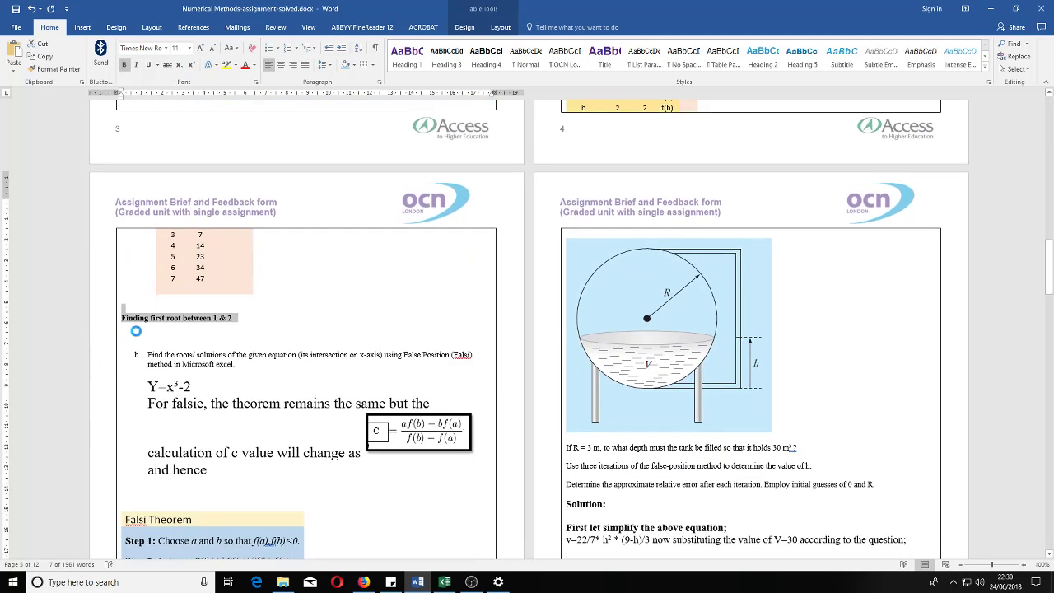
pyautogui.click(136, 330)
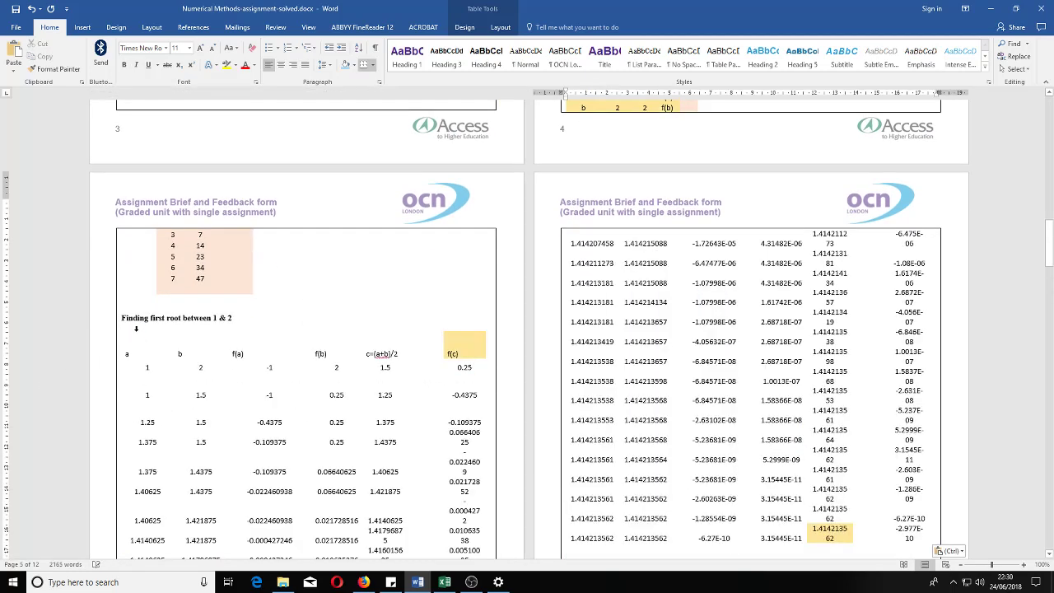
pyautogui.scroll(-4, 711, 443)
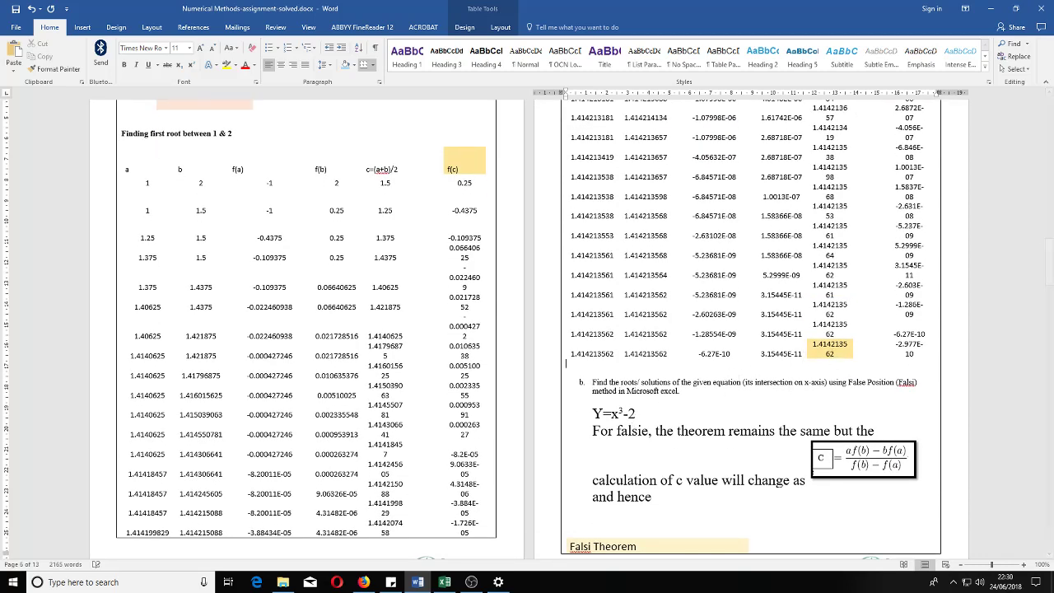
# Add the line "Finding another root between -2 and -1" below the pasted table, checking the interval in the Excel sheet
pyautogui.press('Return')
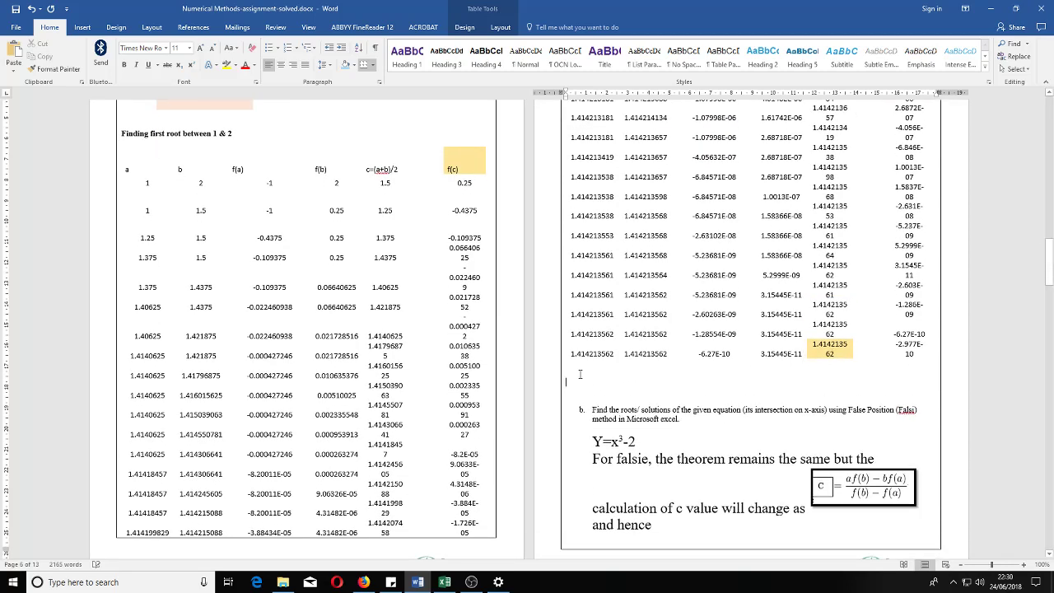
pyautogui.click(445, 583)
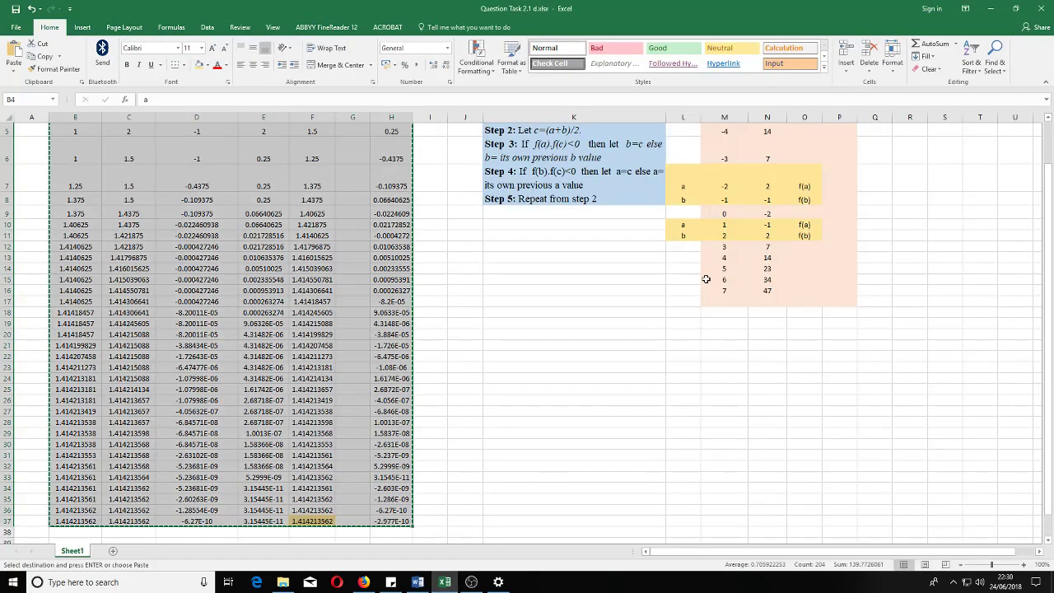
pyautogui.click(445, 582)
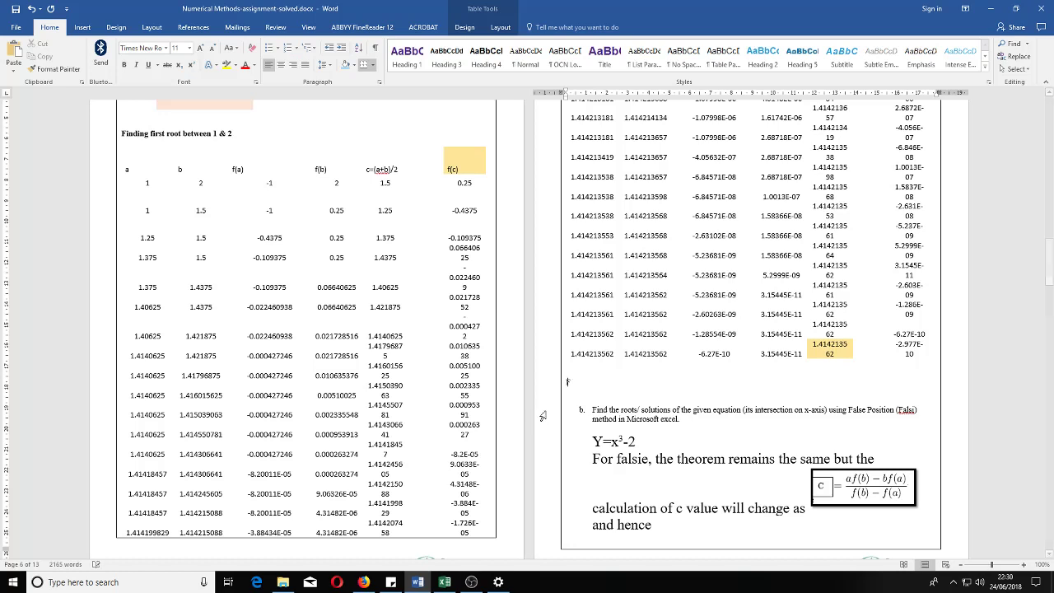
pyautogui.write('Fin')
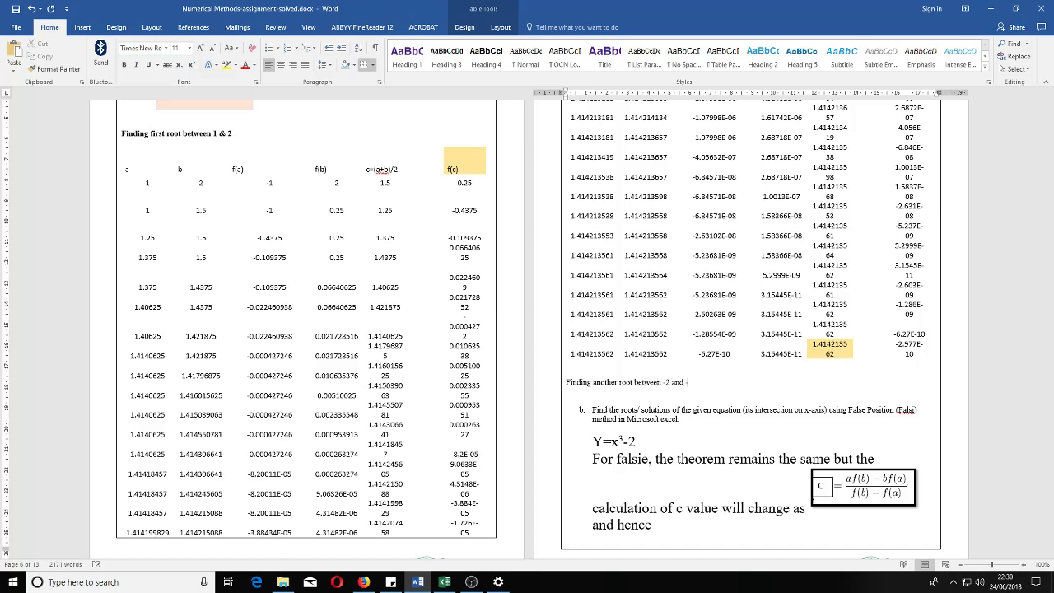
pyautogui.write('-1')
pyautogui.press('Return')
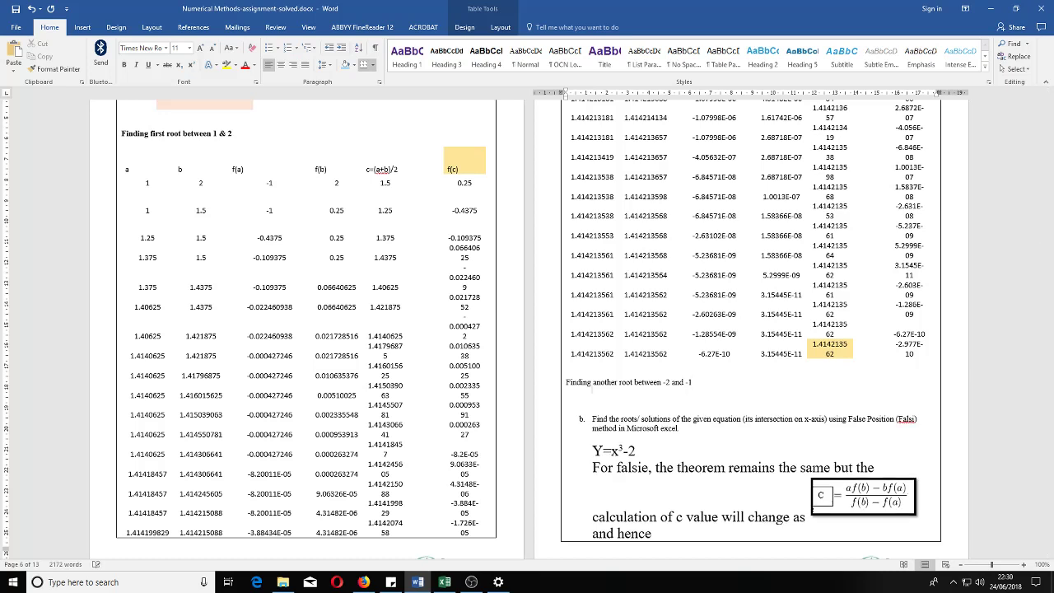
# Make the line about the root between -2 and -1 bold, place the cursor on the blank line below it and save the document
pyautogui.moveTo(697, 384); pyautogui.dragTo(591, 384)
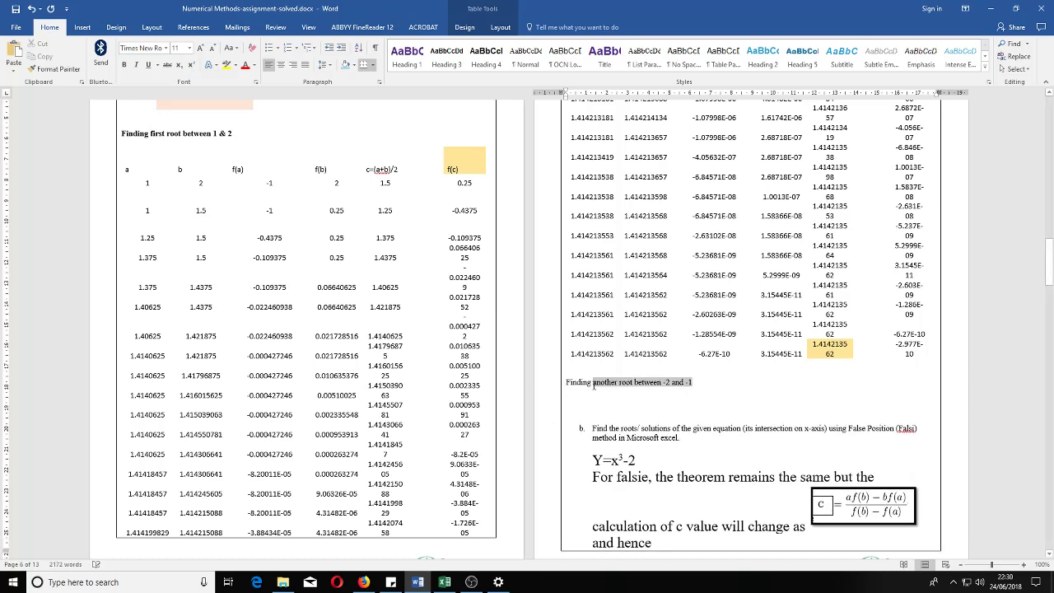
pyautogui.click(567, 387)
pyautogui.click(547, 384)
pyautogui.hotkey('ctrl', 'b')
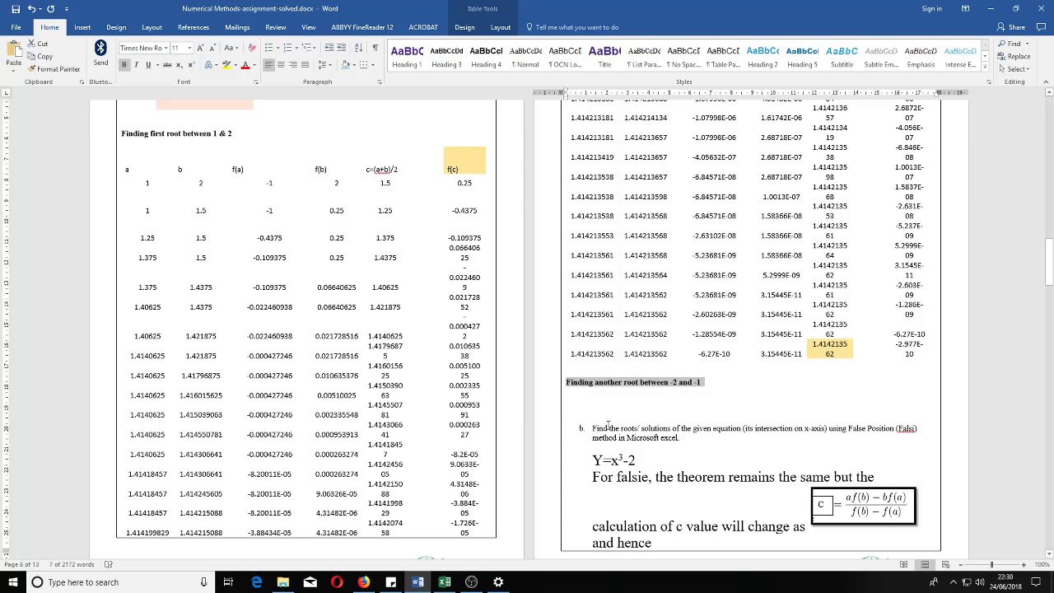
pyautogui.click(572, 402)
pyautogui.hotkey('ctrl', 's')
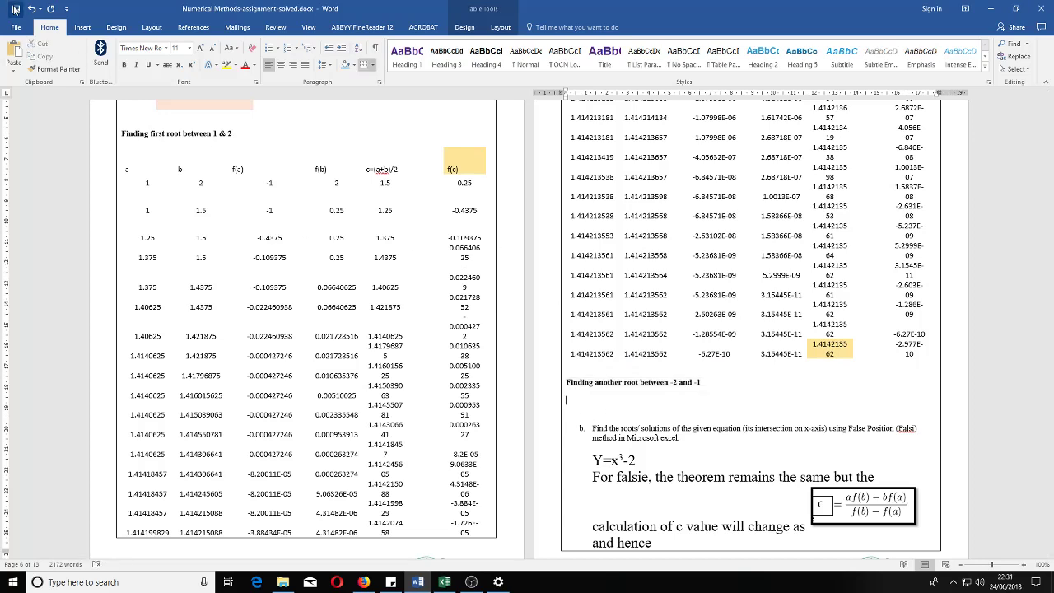
# Switch to the Excel workbook and set the starting values to a = -2 in B5 and b = 1 in C5
pyautogui.click(445, 583)
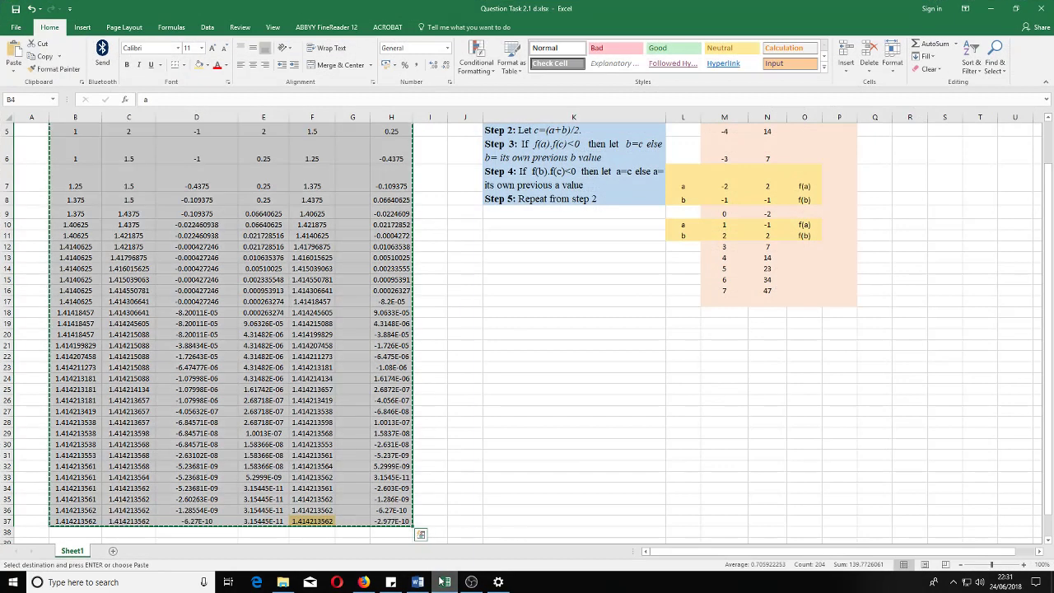
pyautogui.scroll(2, 483, 350)
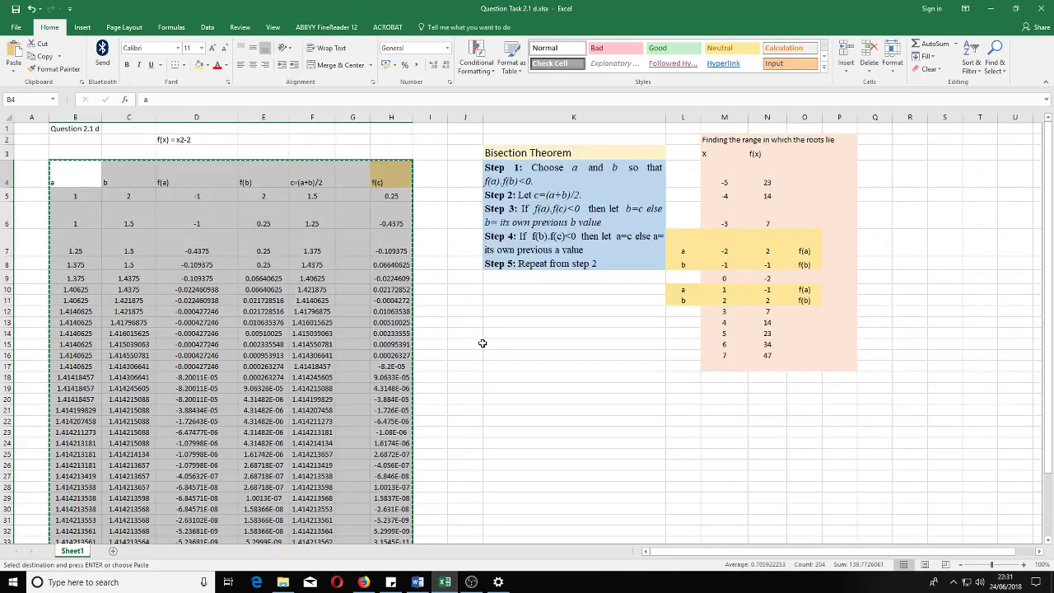
pyautogui.click(313, 280)
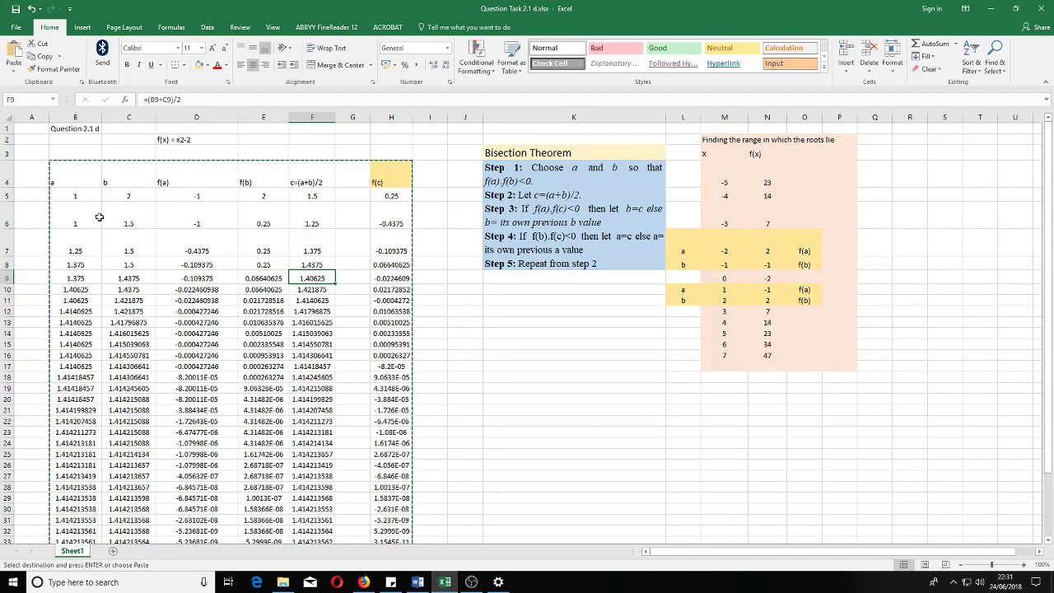
pyautogui.click(77, 196)
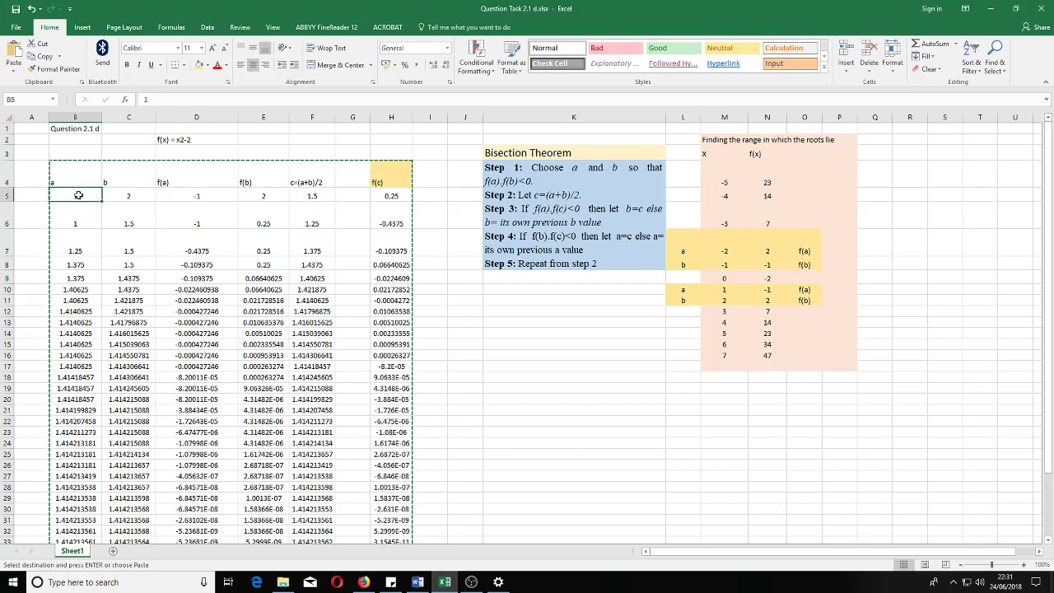
pyautogui.write('-')
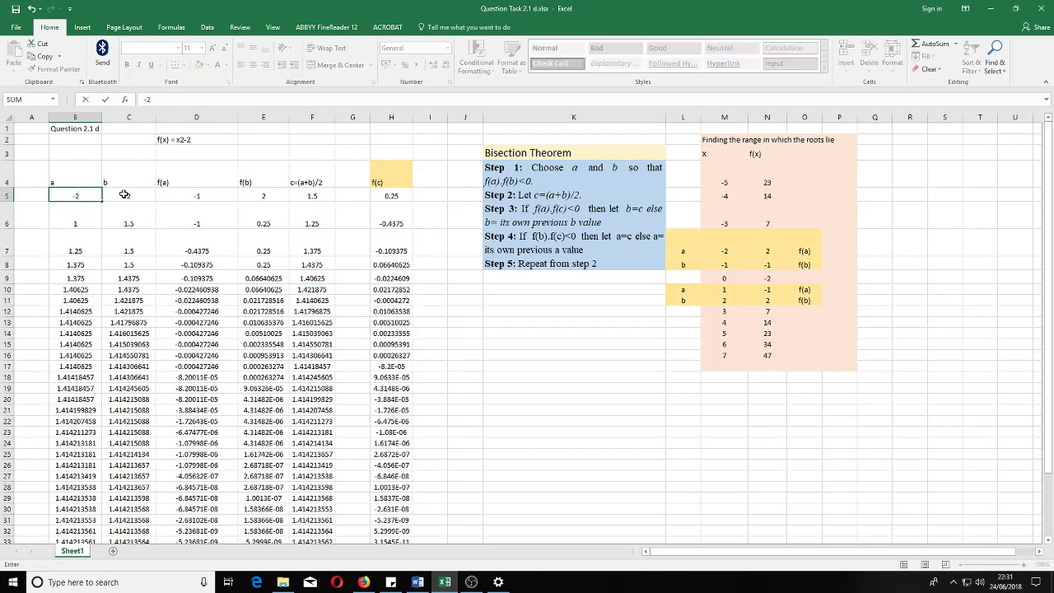
pyautogui.write('2')
pyautogui.click(125, 193)
pyautogui.write('1')
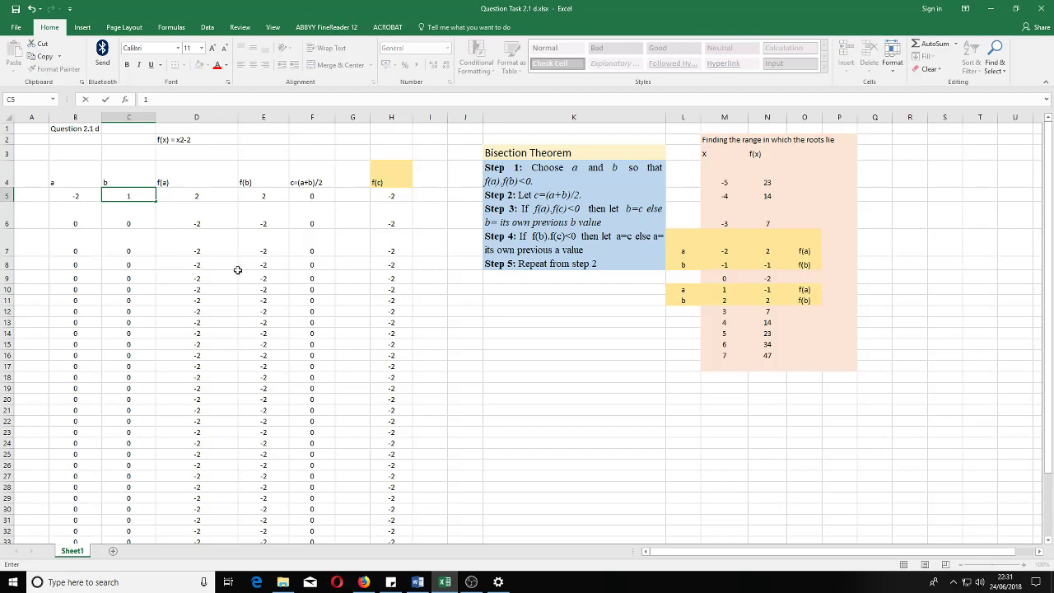
pyautogui.click(236, 276)
pyautogui.scroll(-3, 320, 493)
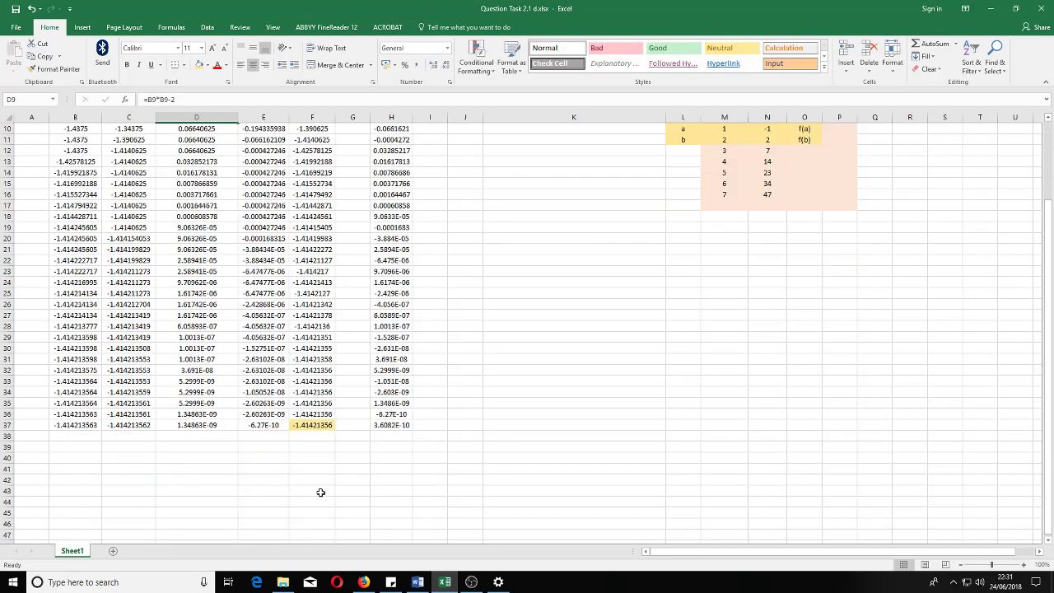
# Copy the recalculated table B4:H37, paste it in Word below the second root heading and save the document
pyautogui.click(318, 426)
pyautogui.scroll(3, 291, 376)
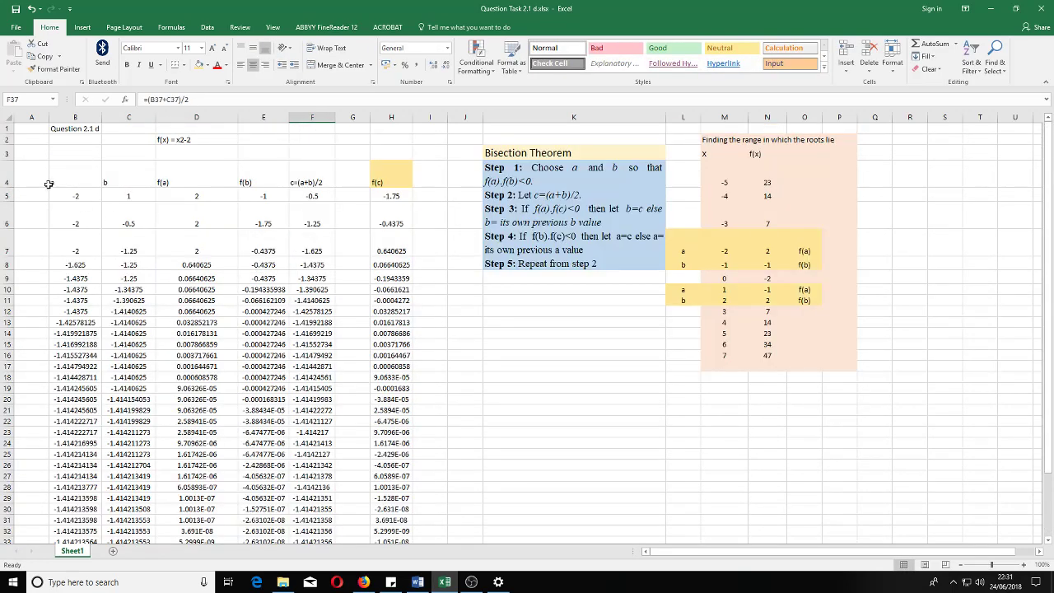
pyautogui.moveTo(54, 176); pyautogui.dragTo(394, 521)
pyautogui.hotkey('ctrl', 'c')
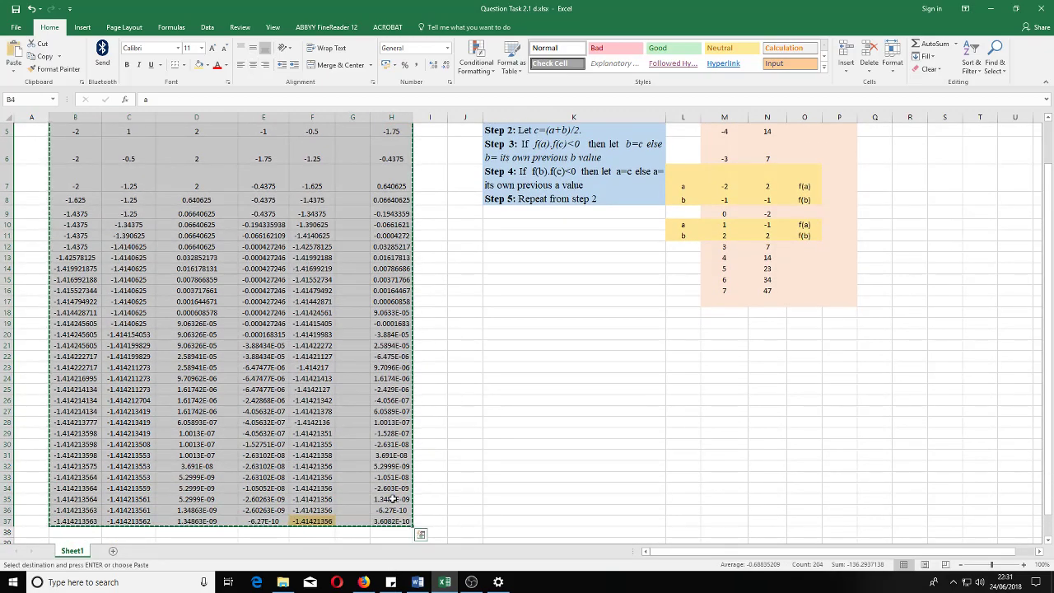
pyautogui.click(418, 582)
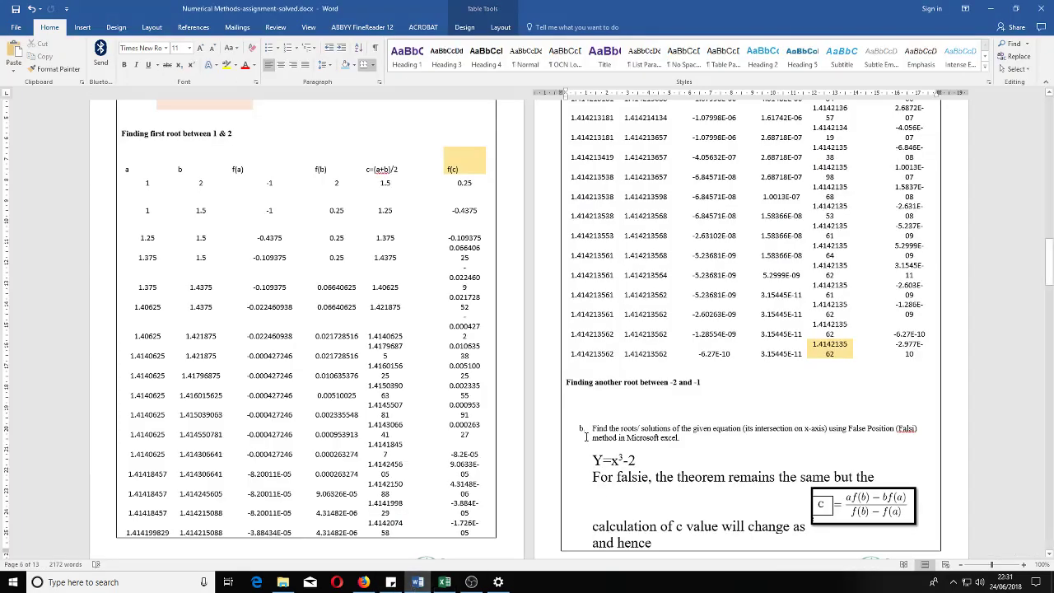
pyautogui.hotkey('ctrl', 'v')
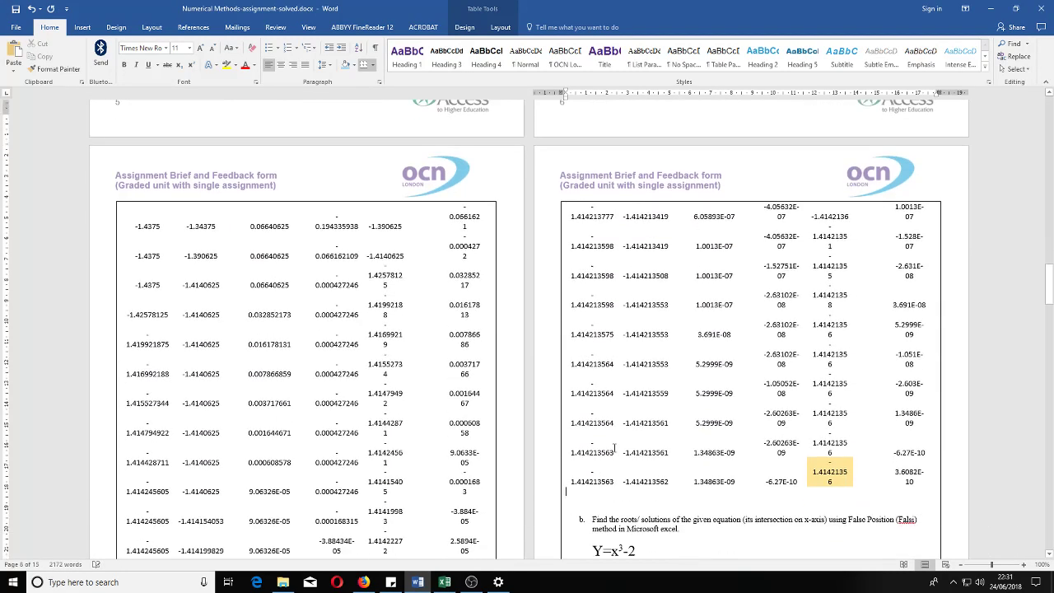
pyautogui.click(13, 9)
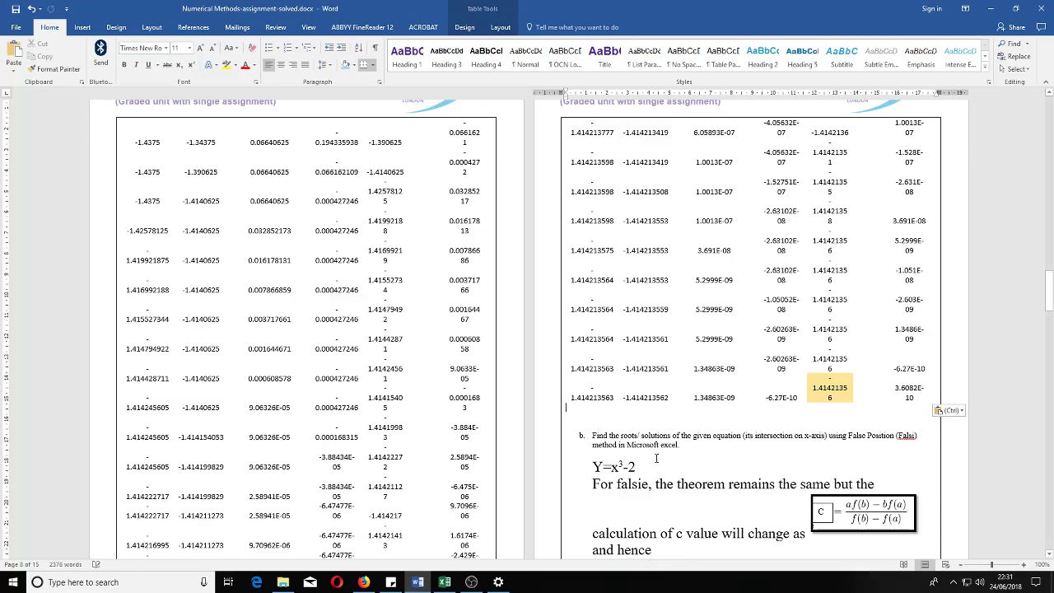
pyautogui.scroll(3, 676, 419)
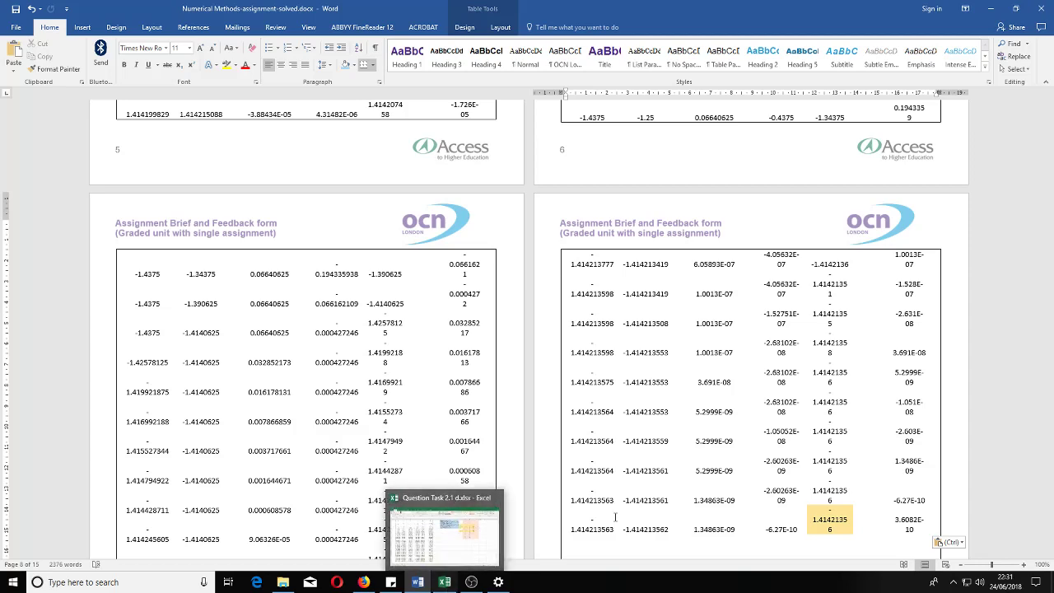
pyautogui.scroll(-3, 651, 476)
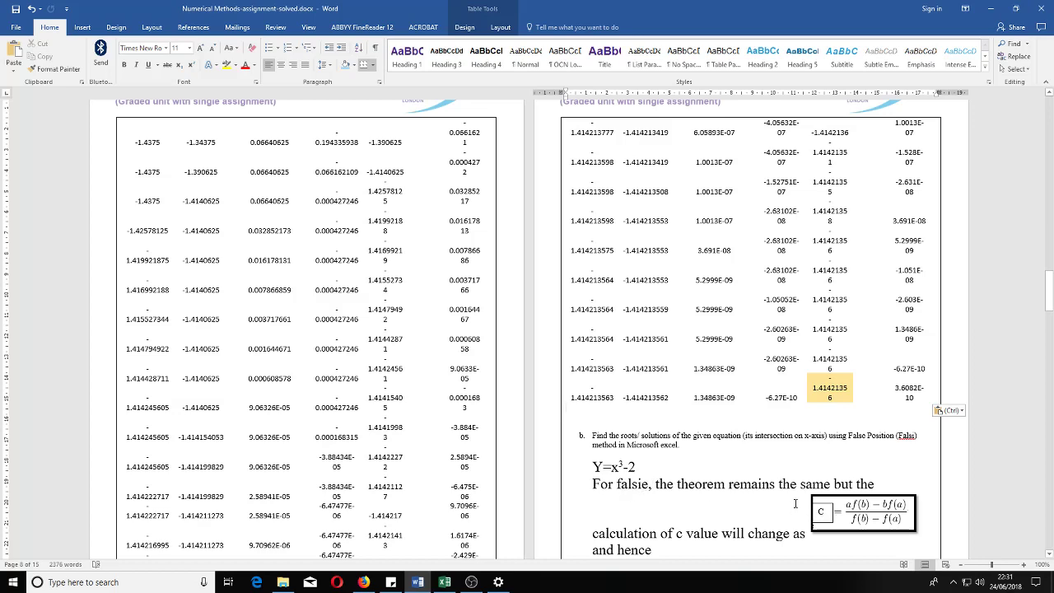
# Review the completed bisection solution from the theorem through both root tables to the False Position question in part b
pyautogui.scroll(15, 786, 501)
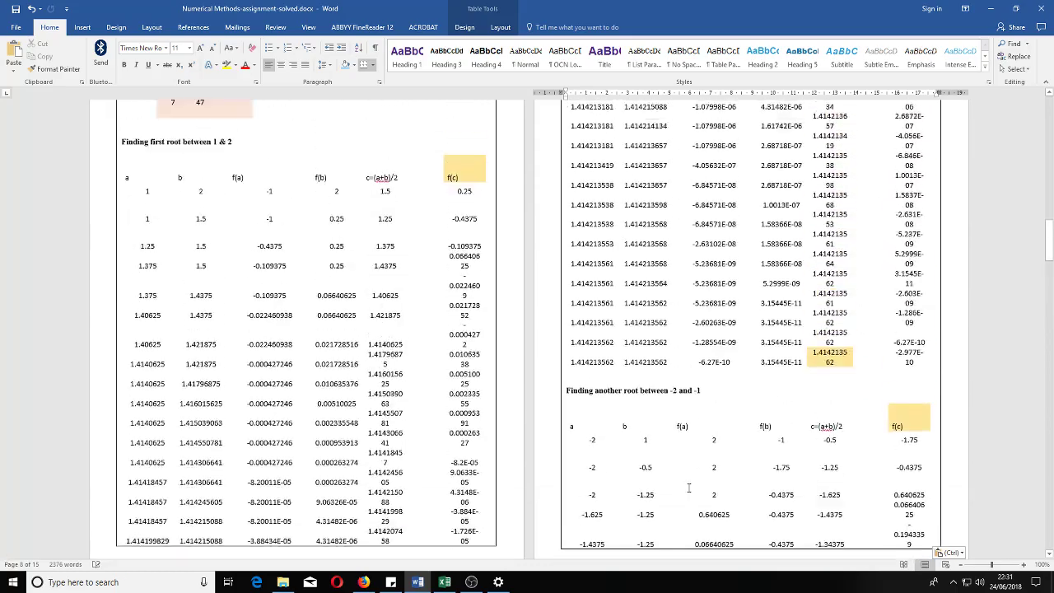
pyautogui.scroll(5, 340, 355)
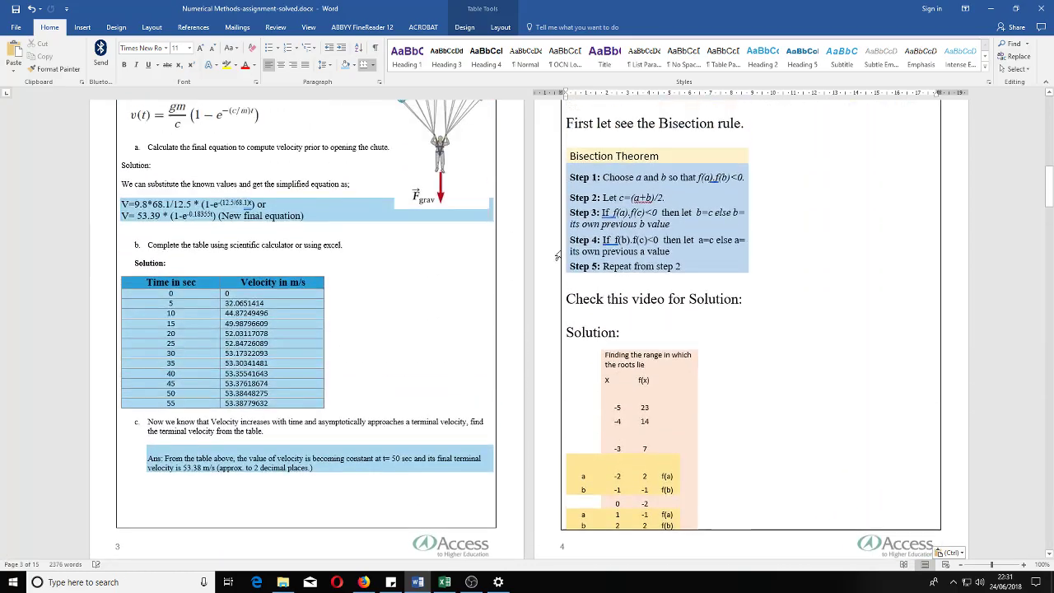
pyautogui.scroll(-15, 745, 468)
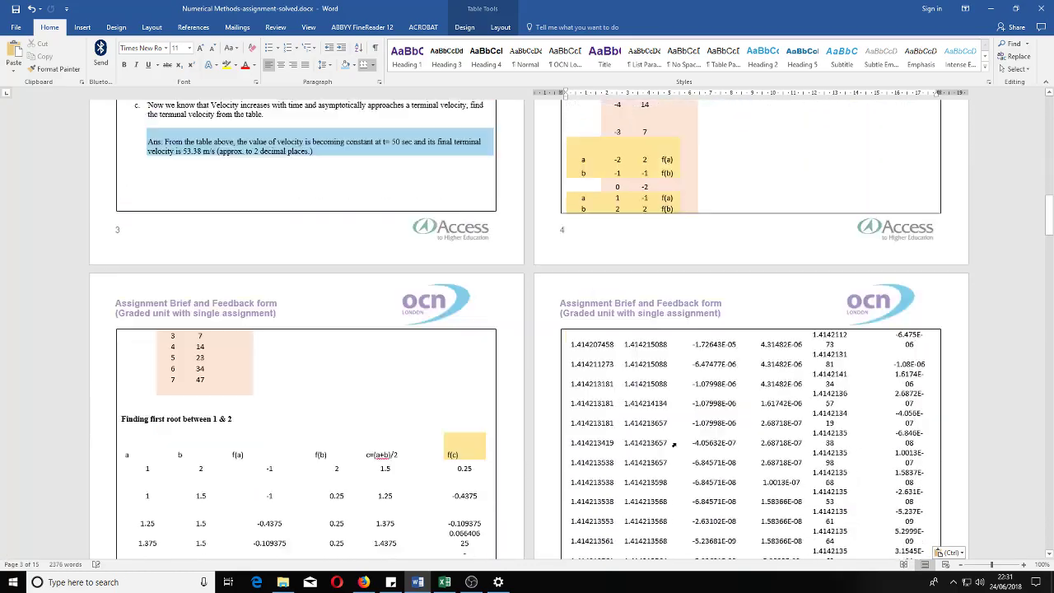
pyautogui.scroll(-5, 745, 468)
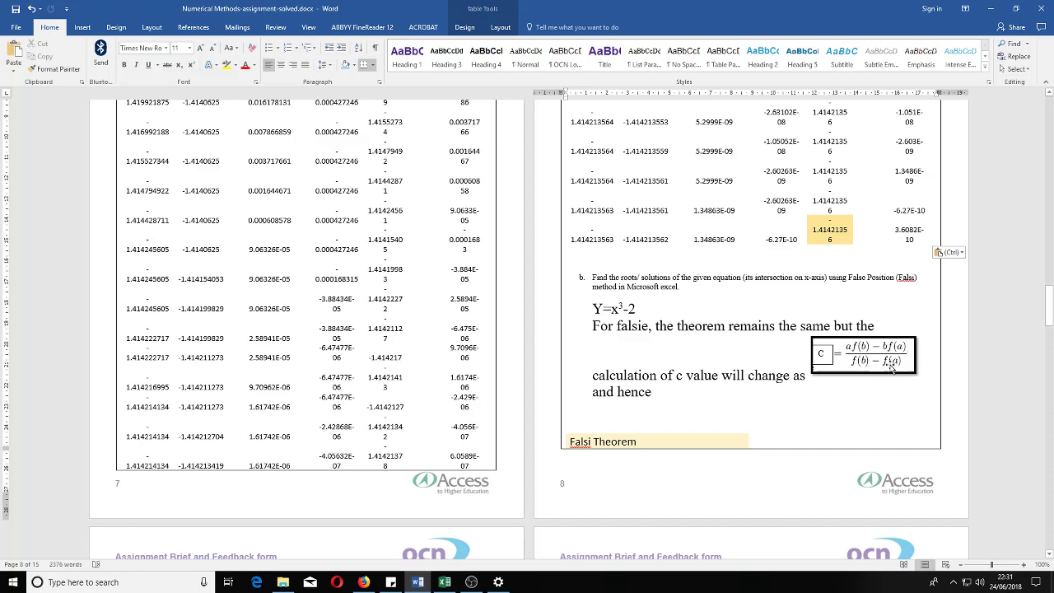
pyautogui.scroll(-3, 647, 376)
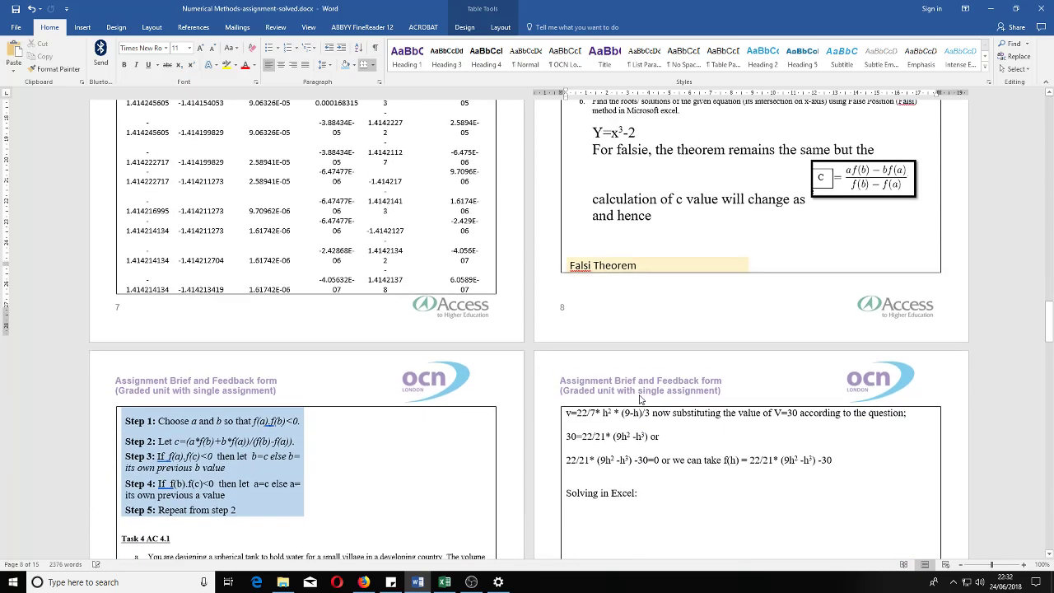
# Add a blank line above the Falsi Theorem heading, below the "and hence" text, and save the document
pyautogui.click(580, 229)
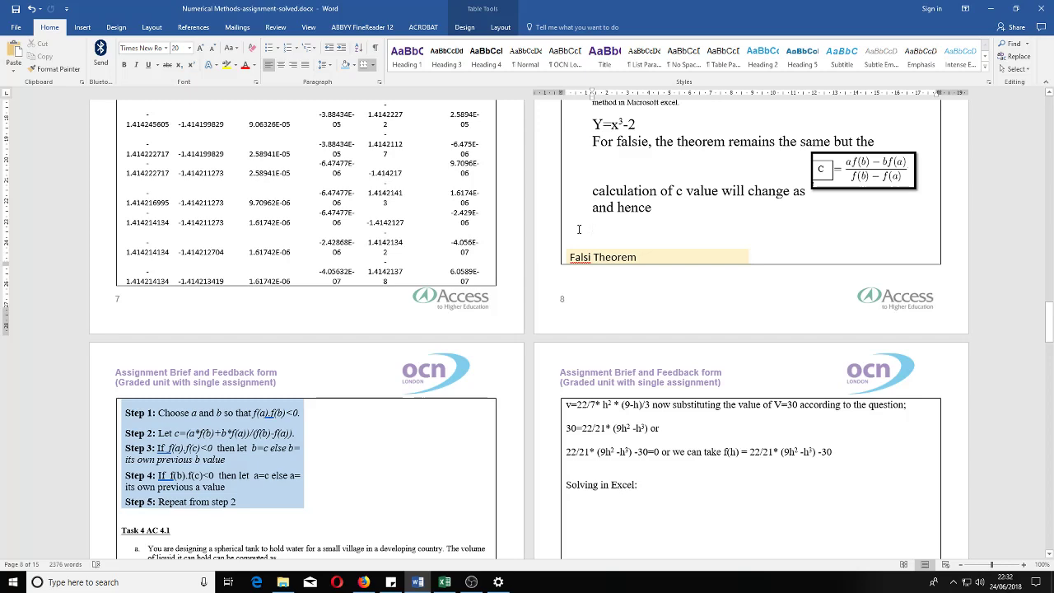
pyautogui.press('Return')
pyautogui.scroll(-2, 389, 428)
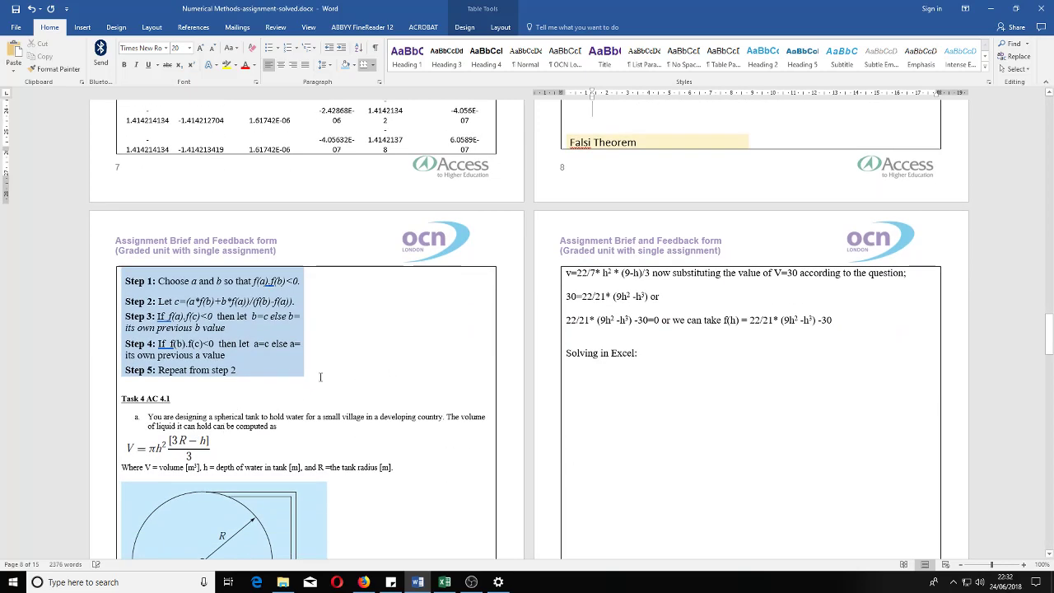
pyautogui.click(16, 13)
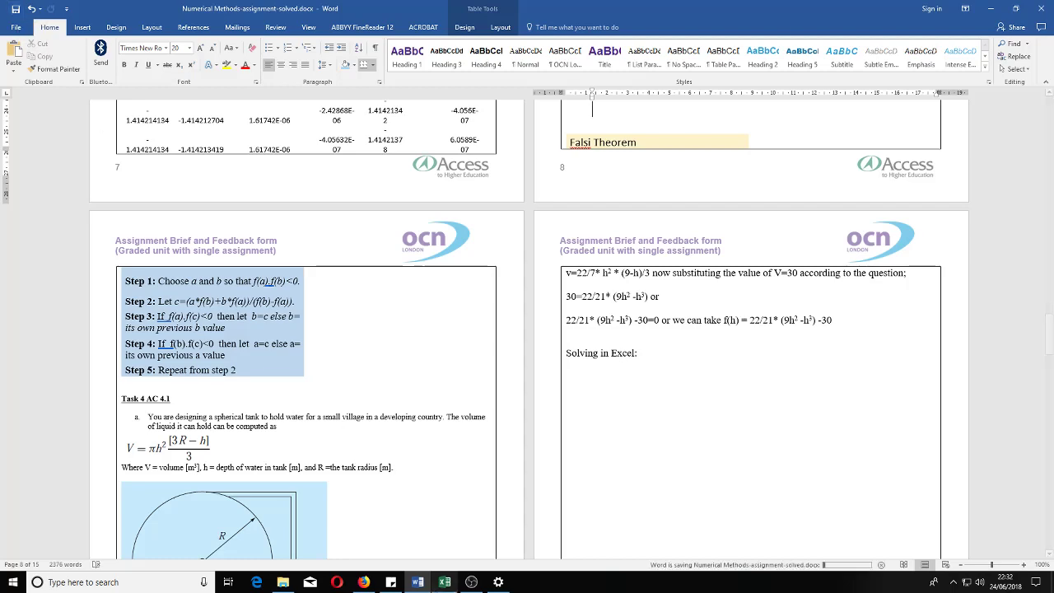
pyautogui.click(470, 582)
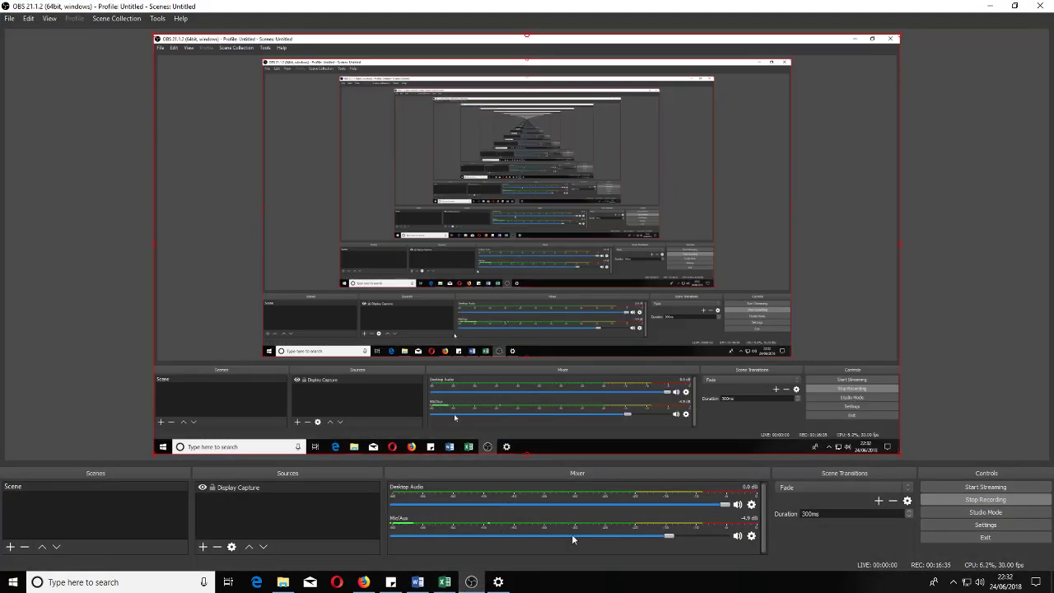